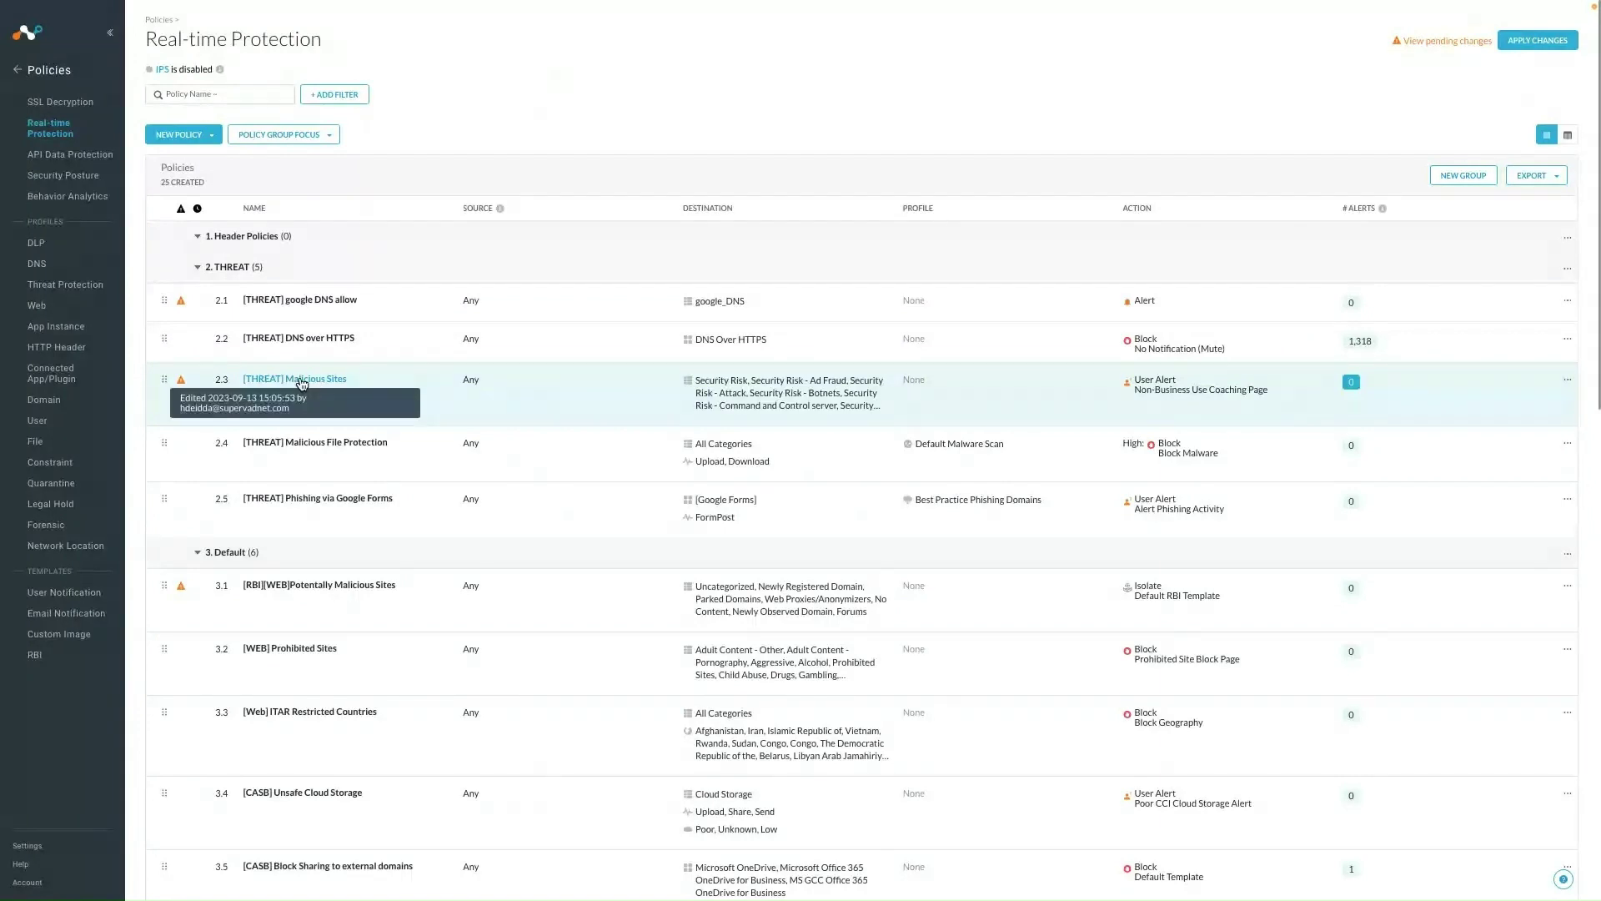
Step: Review the destination categories of the [THREAT] Malicious Sites policy and the settings of [THREAT] Malicious File Protection, discarding any edits
left_click(332, 380)
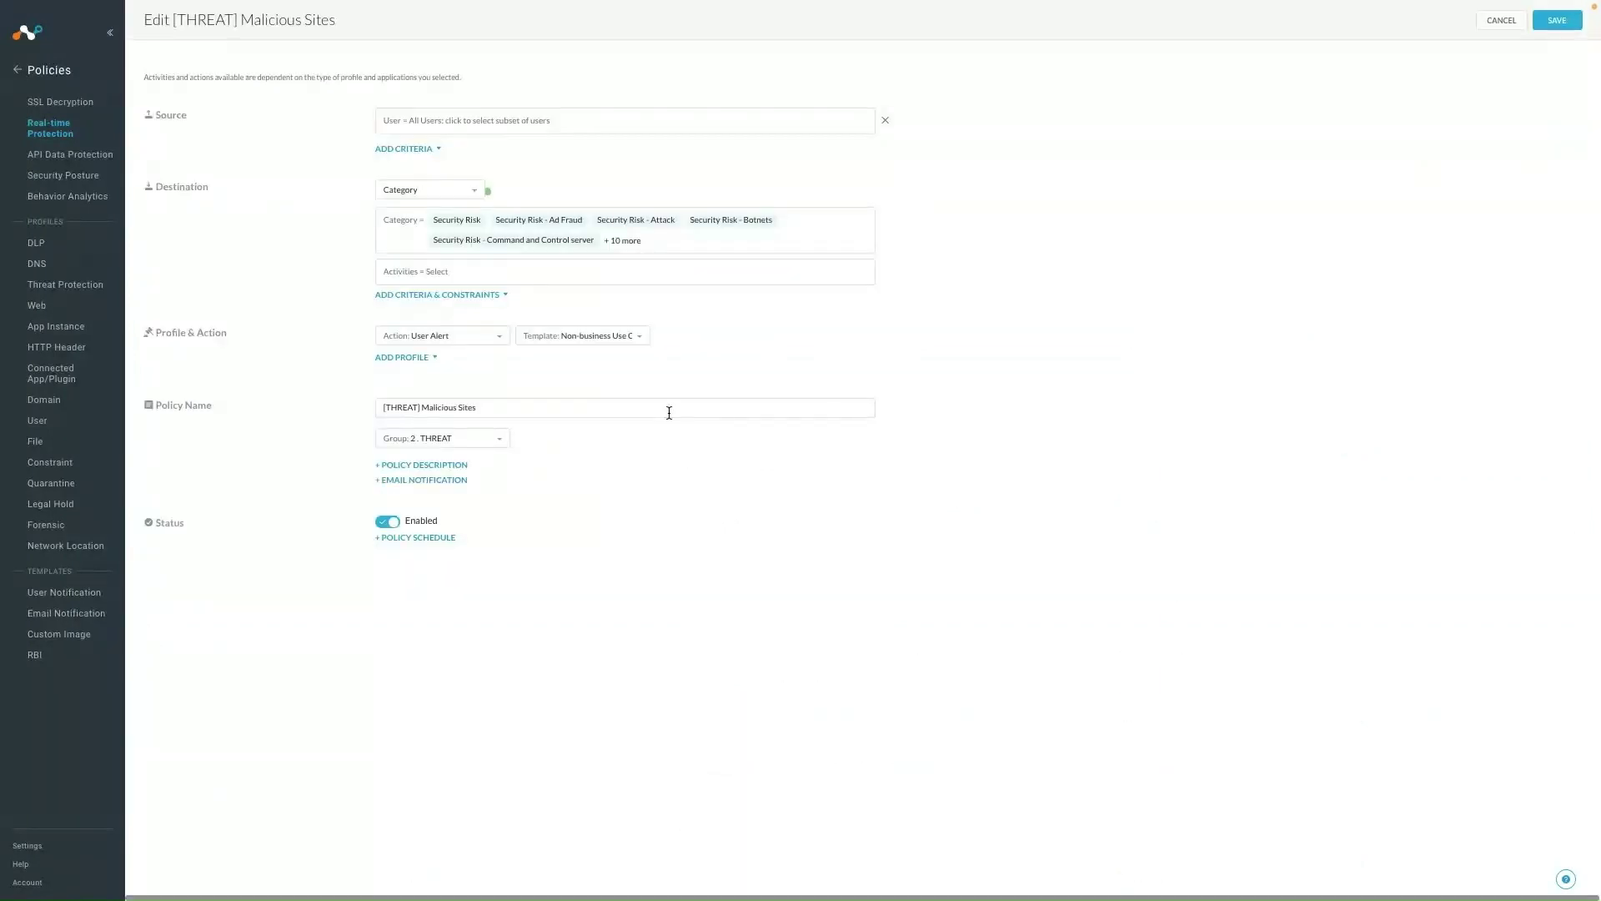
left_click(794, 242)
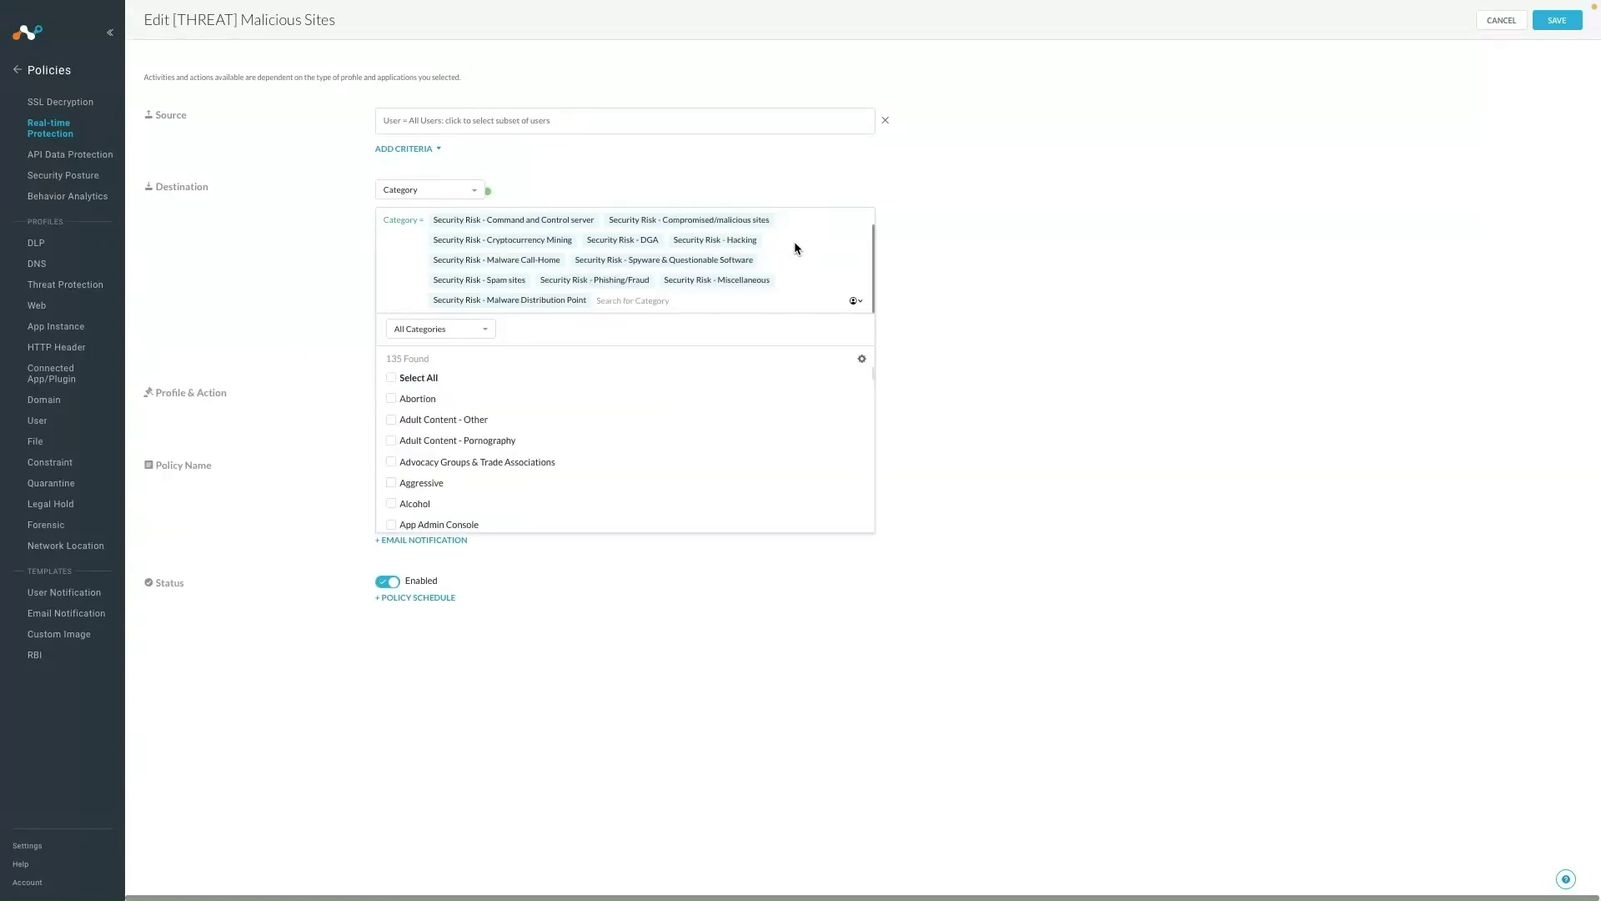
left_click(980, 319)
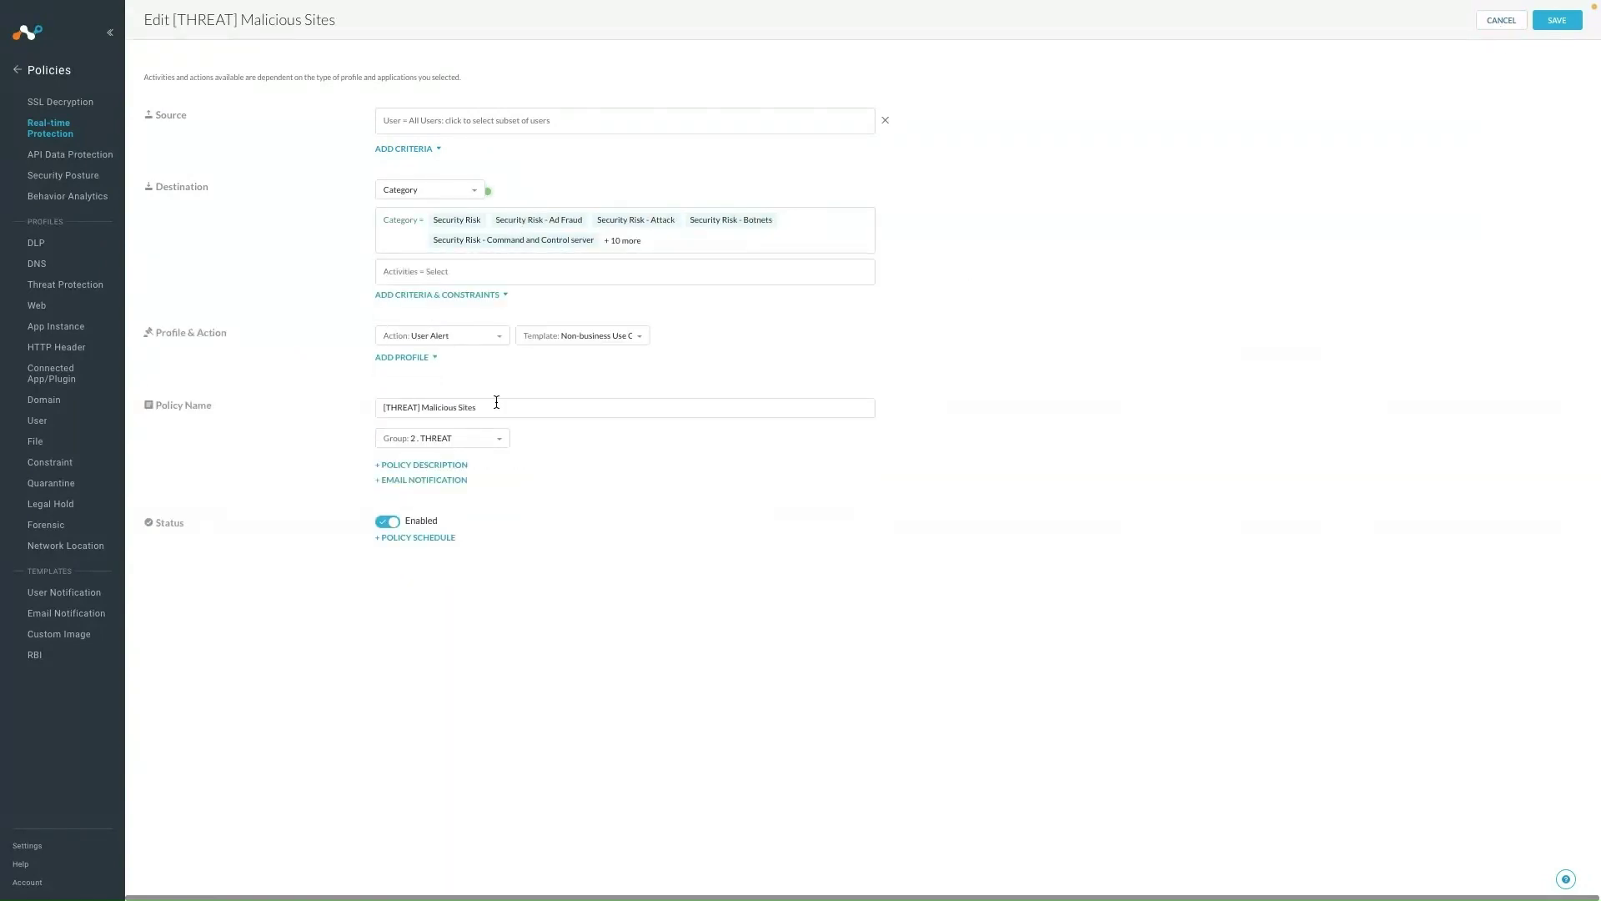
left_click(1503, 20)
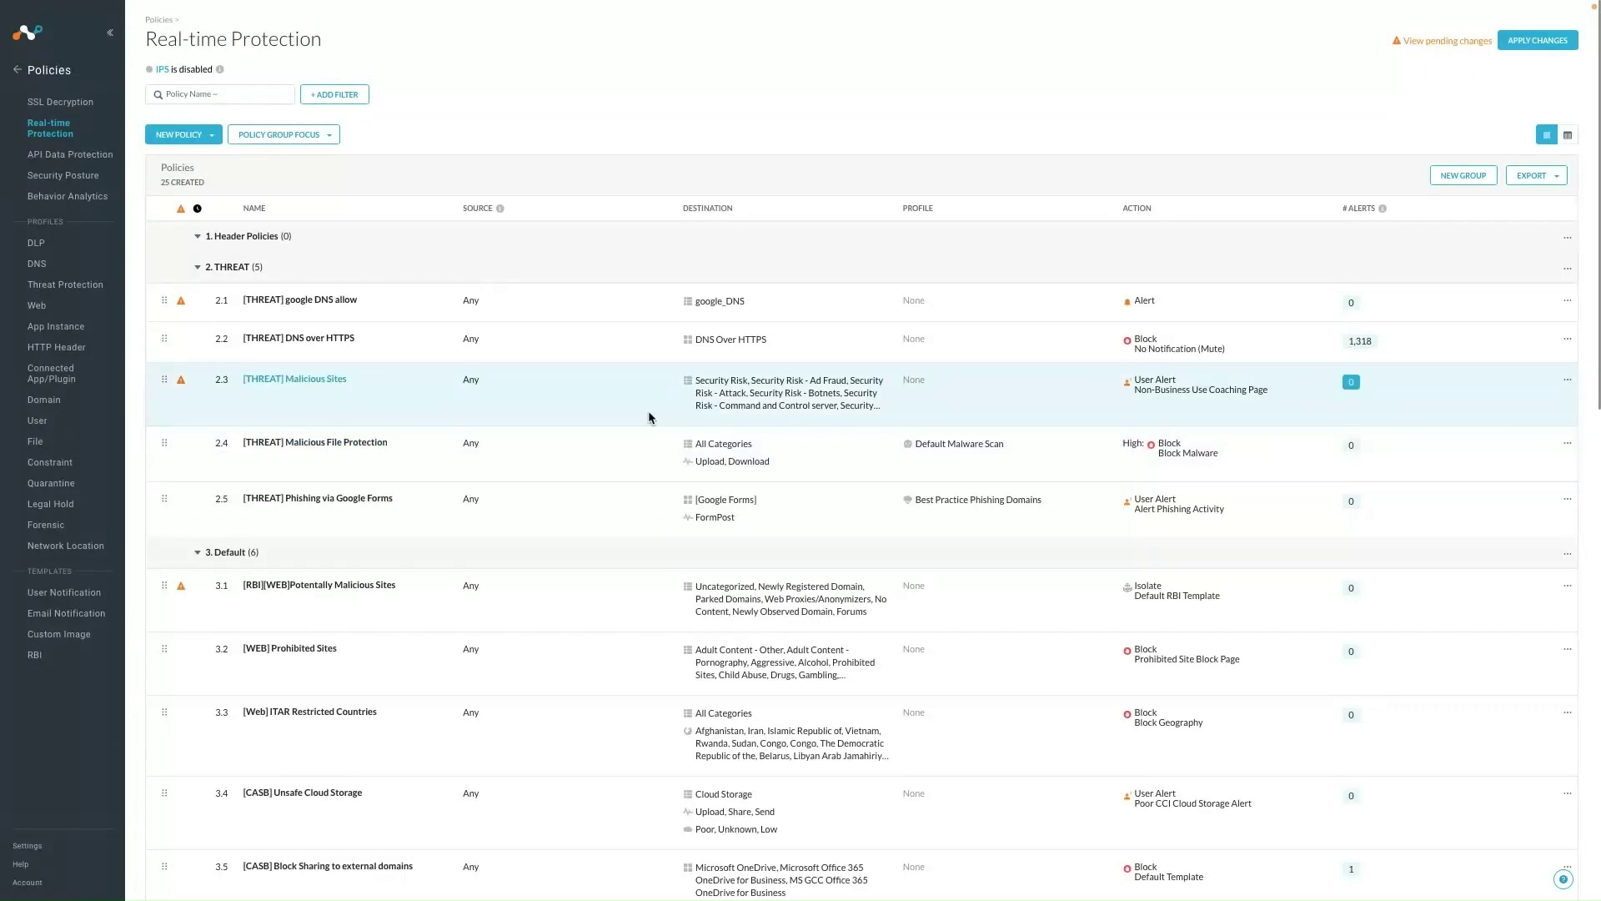
left_click(322, 443)
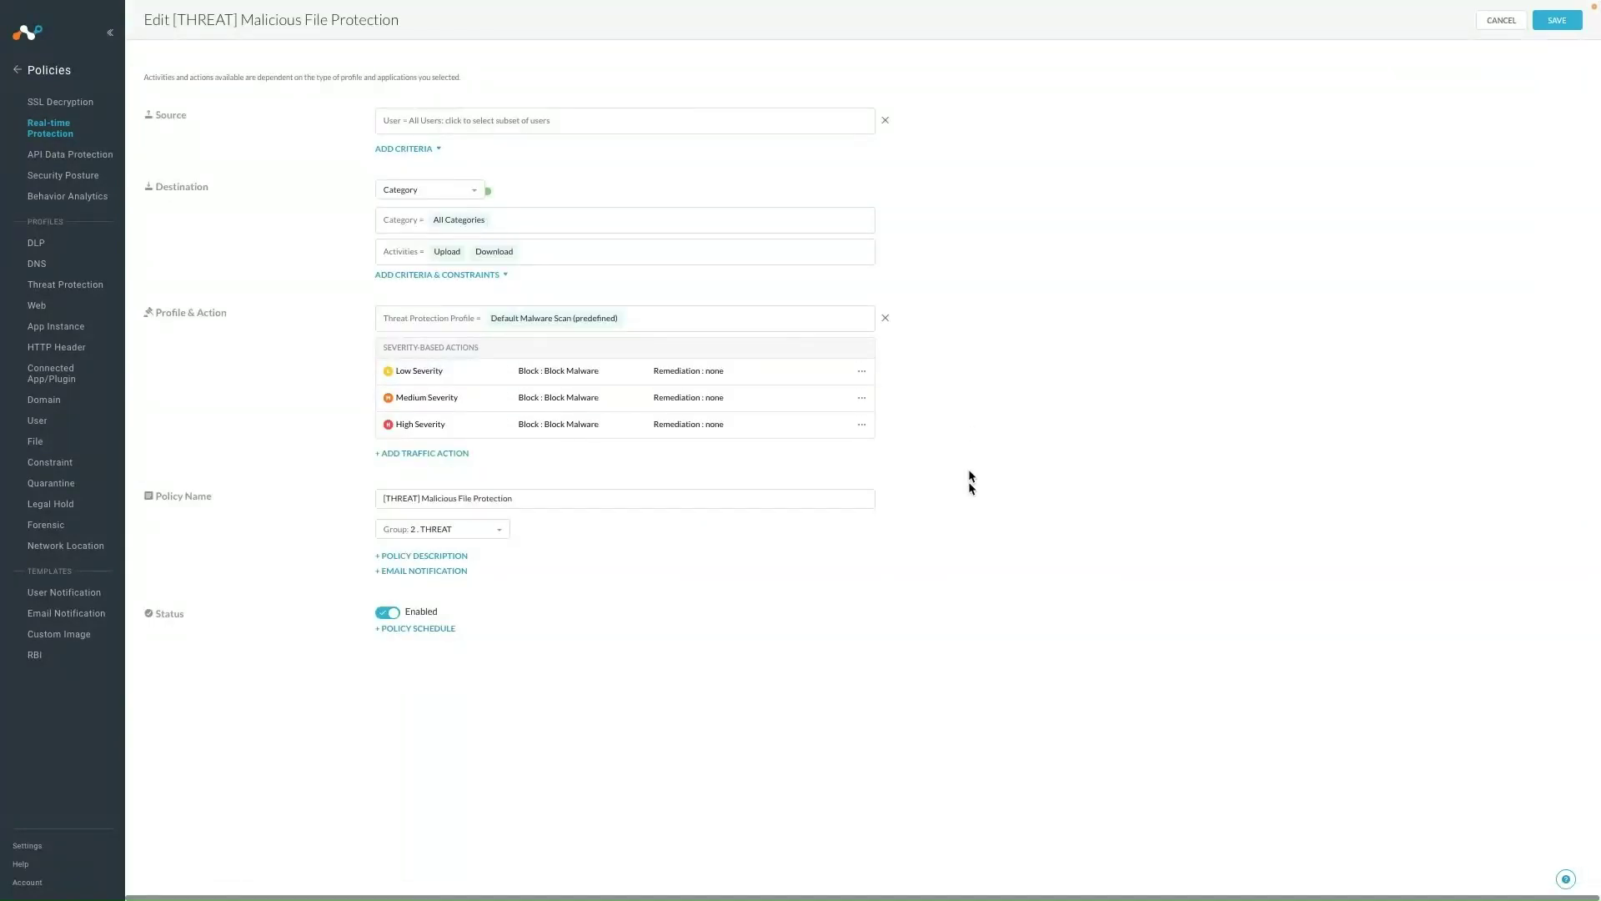
left_click(1494, 23)
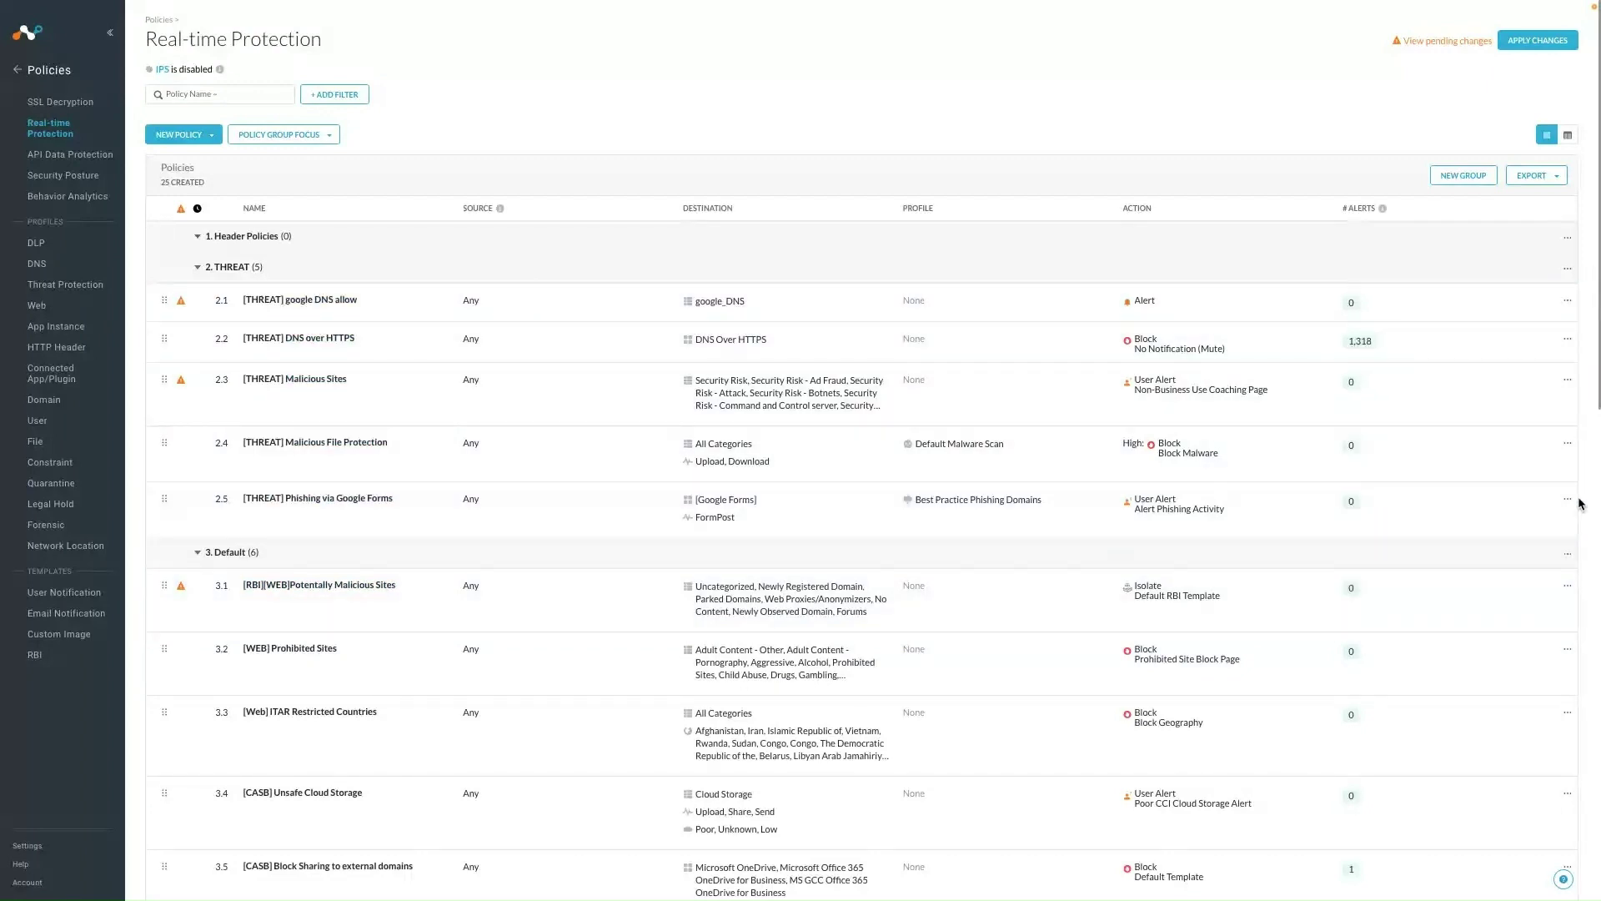
Step: Review the category, activities and CCL criteria of the [CASB] Unsafe Cloud Storage policy, including its list of selectable activities, without saving
scroll(1533, 892, "down", 2)
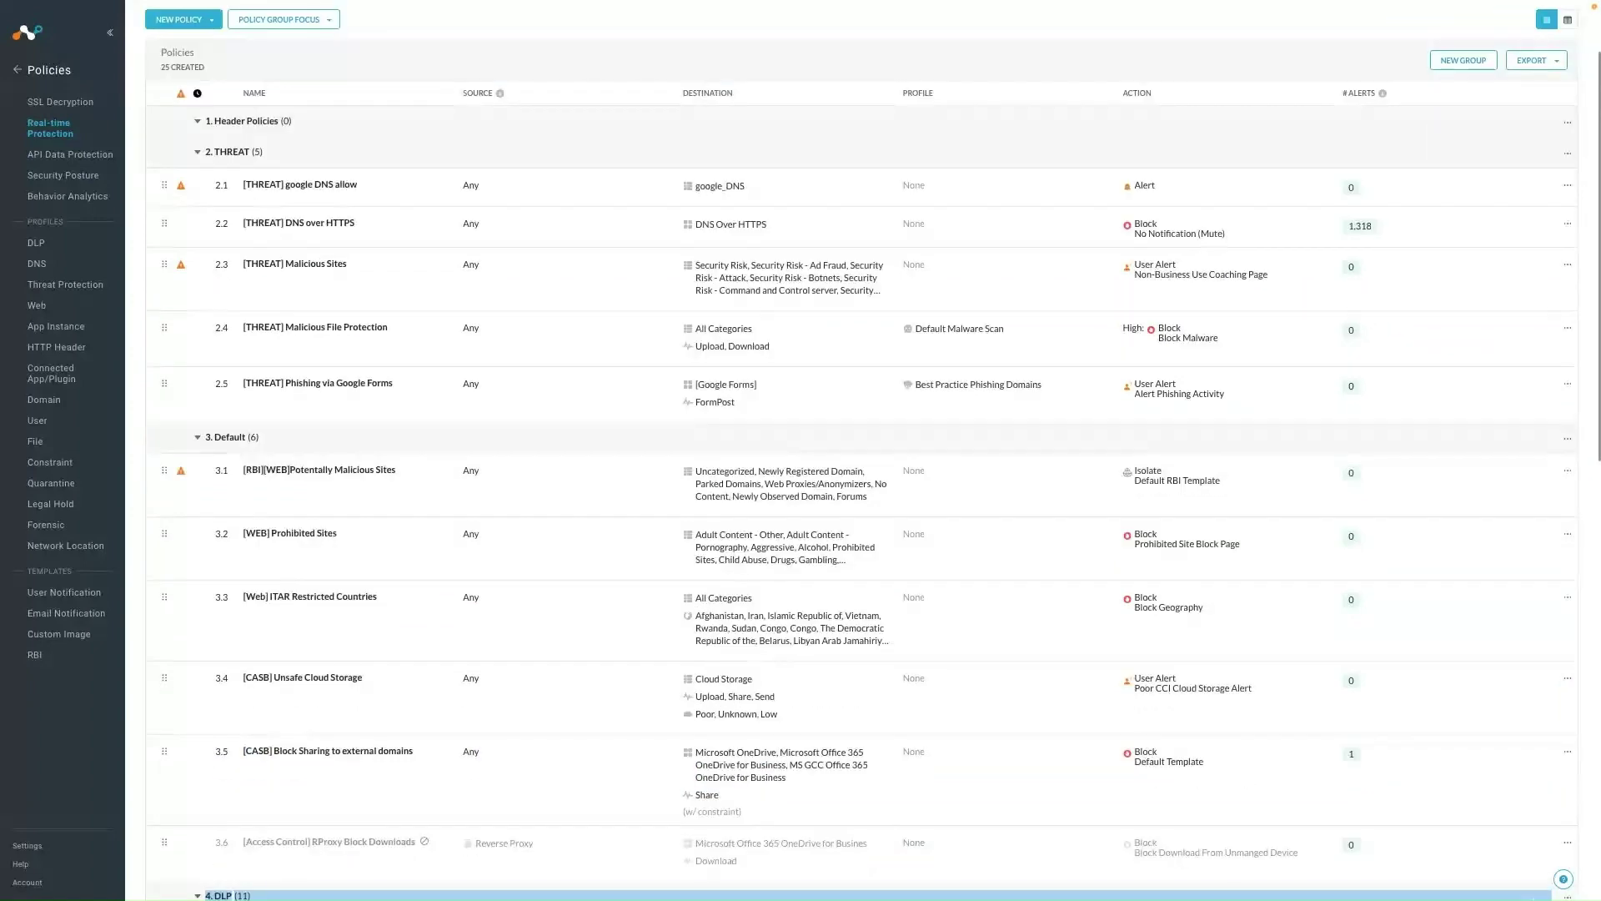
left_click_drag(1533, 891, 596, 640)
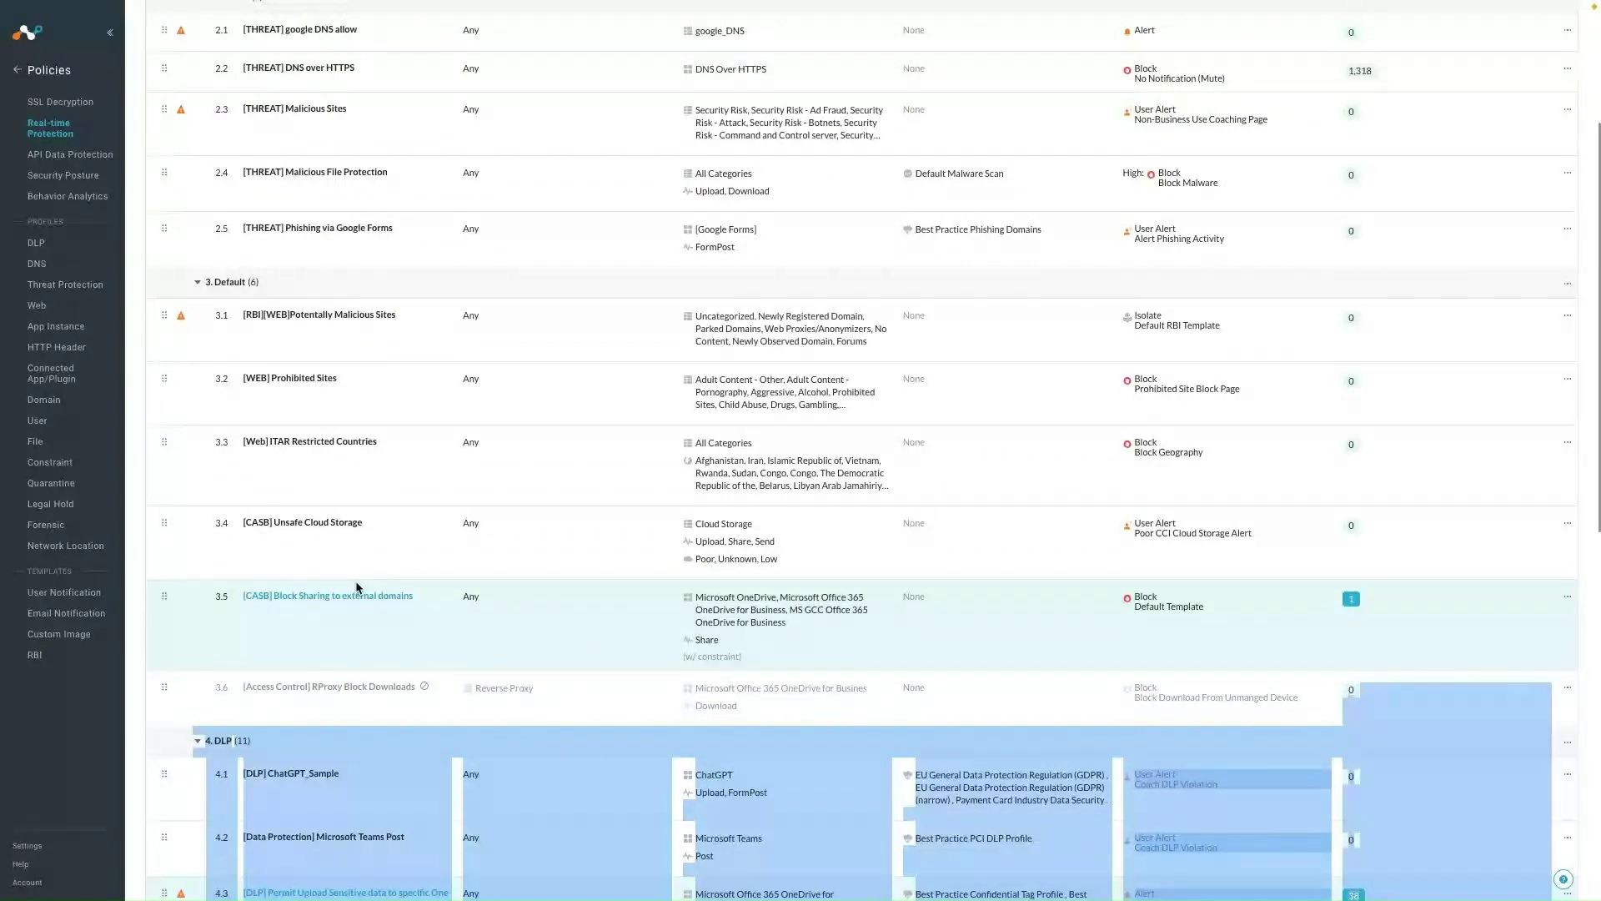
left_click(329, 524)
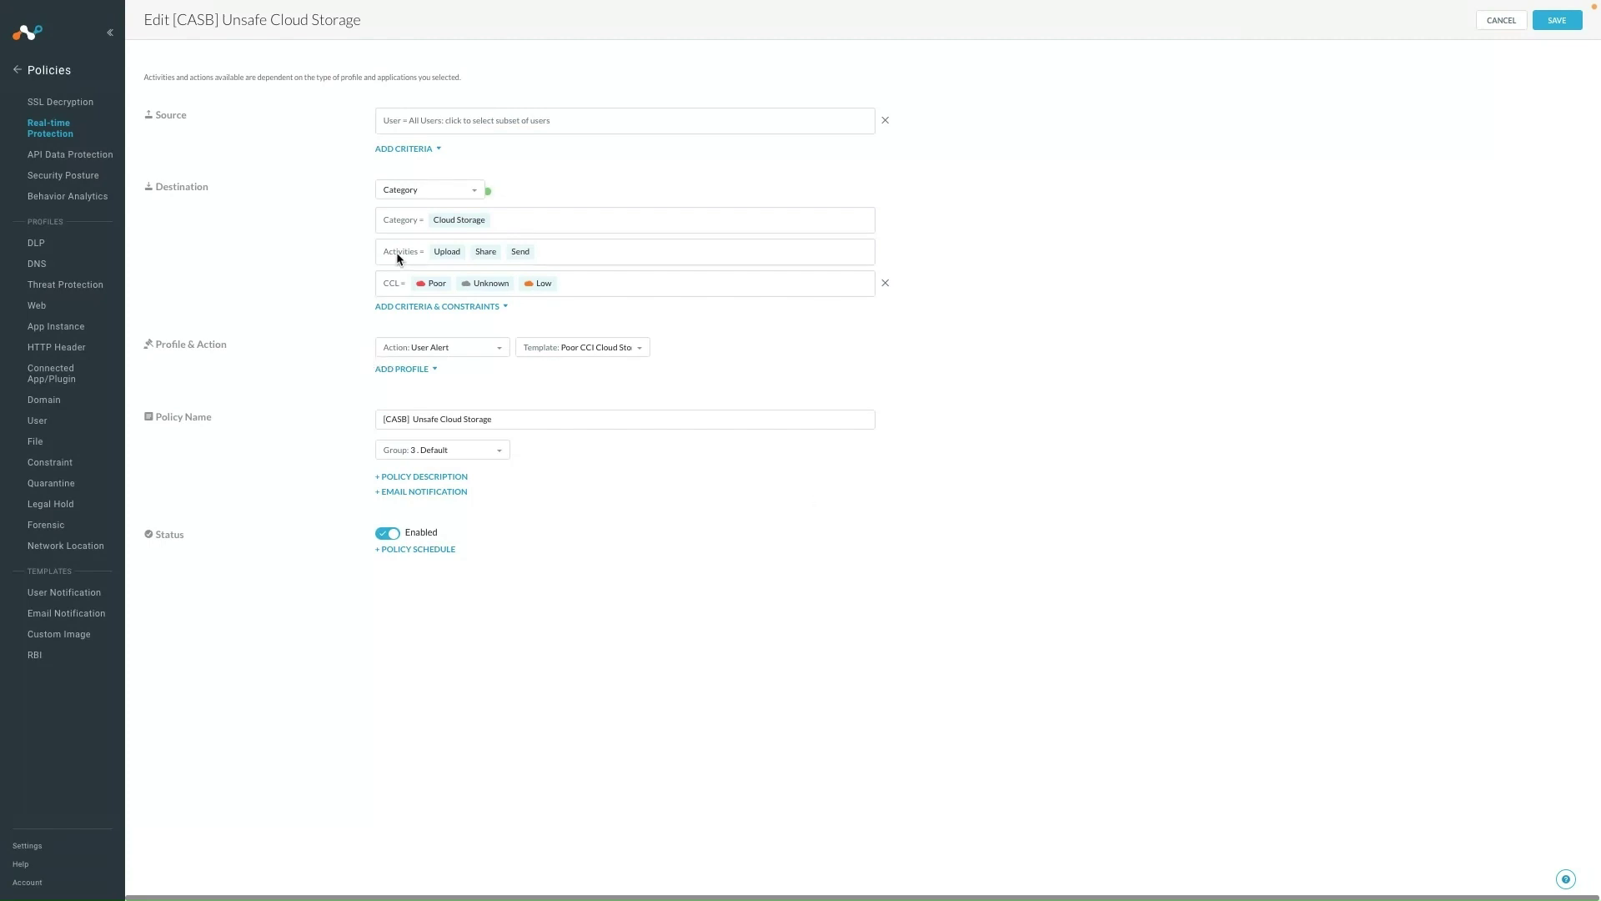
mouse_move(441, 221)
mouse_move(449, 261)
mouse_move(495, 254)
left_click(629, 254)
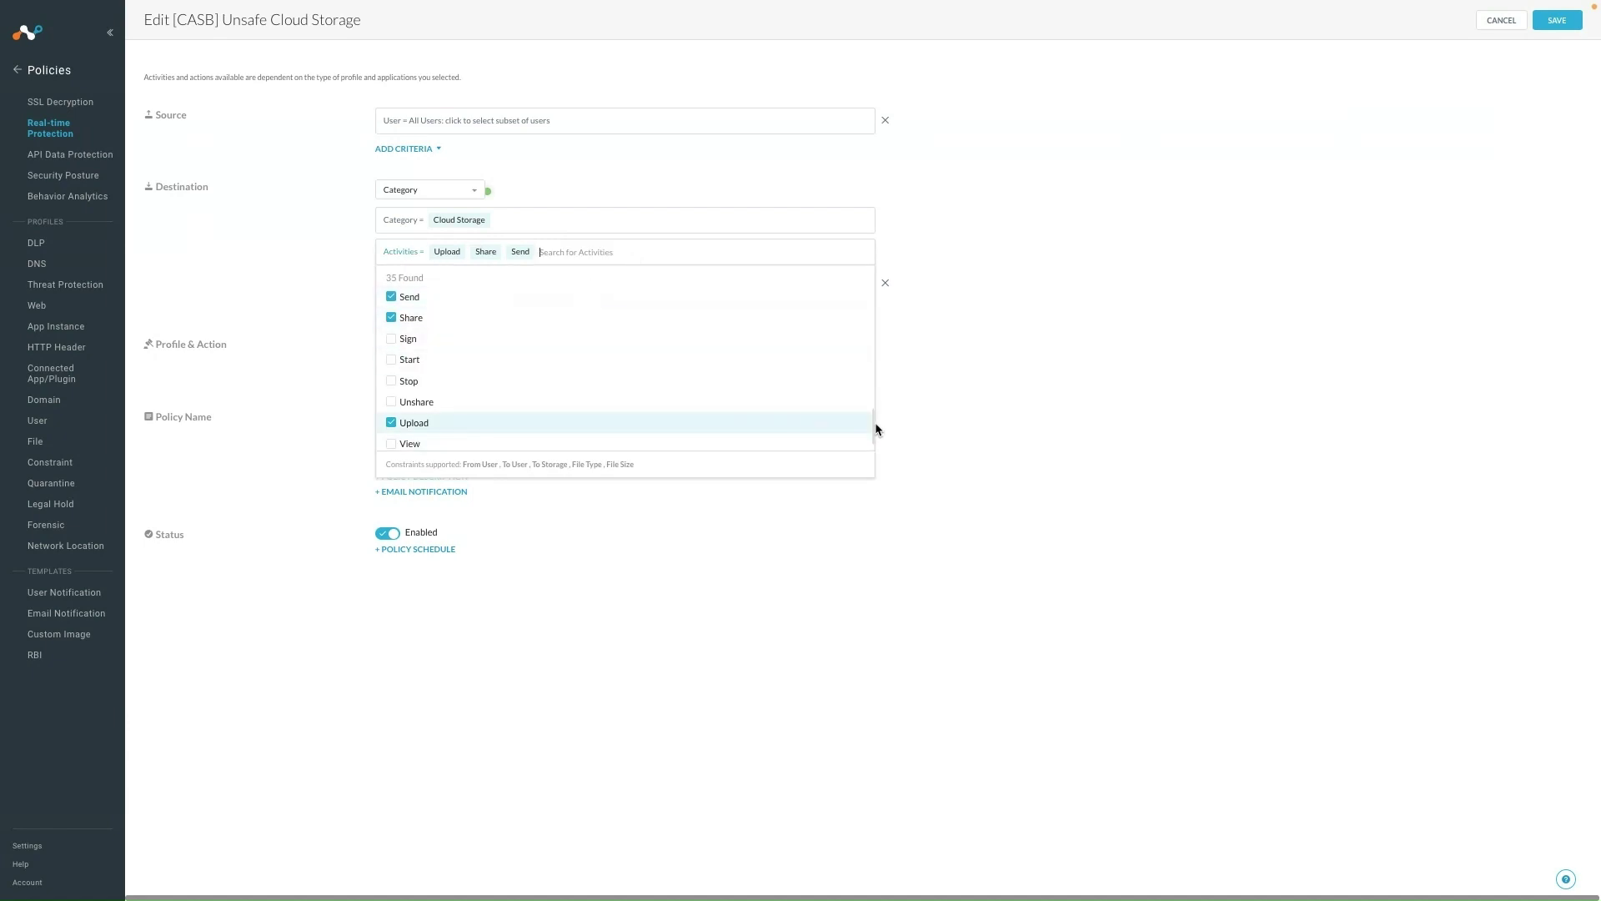
mouse_move(879, 423)
left_mouse_down()
mouse_move(878, 289)
mouse_move(886, 437)
left_mouse_up()
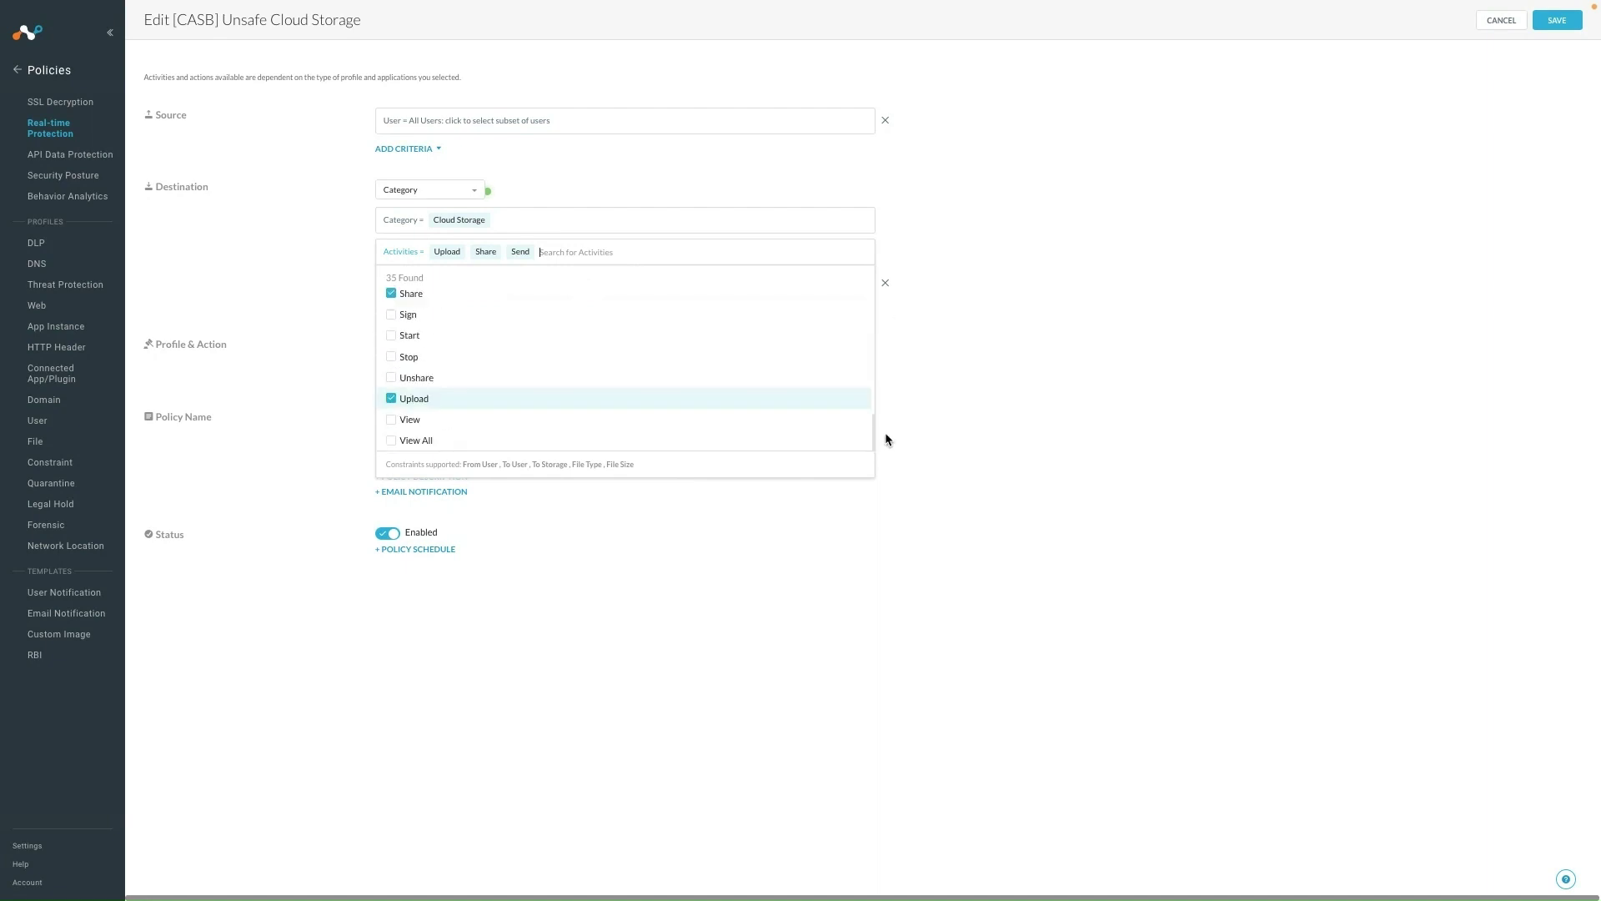
left_click(952, 419)
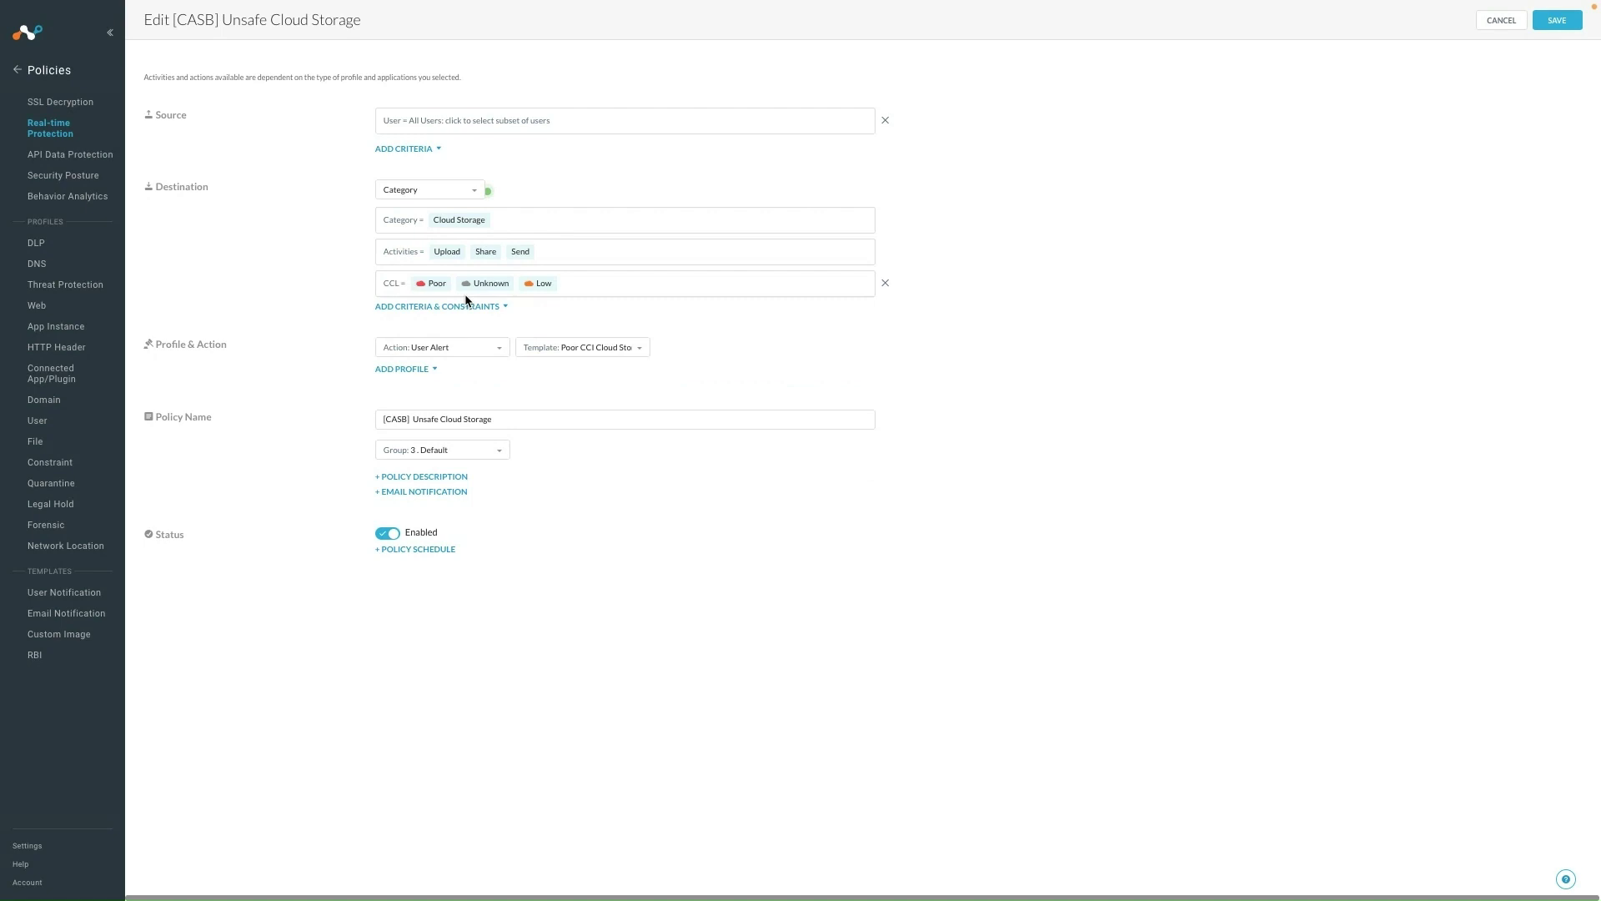
mouse_move(426, 287)
left_click(1501, 21)
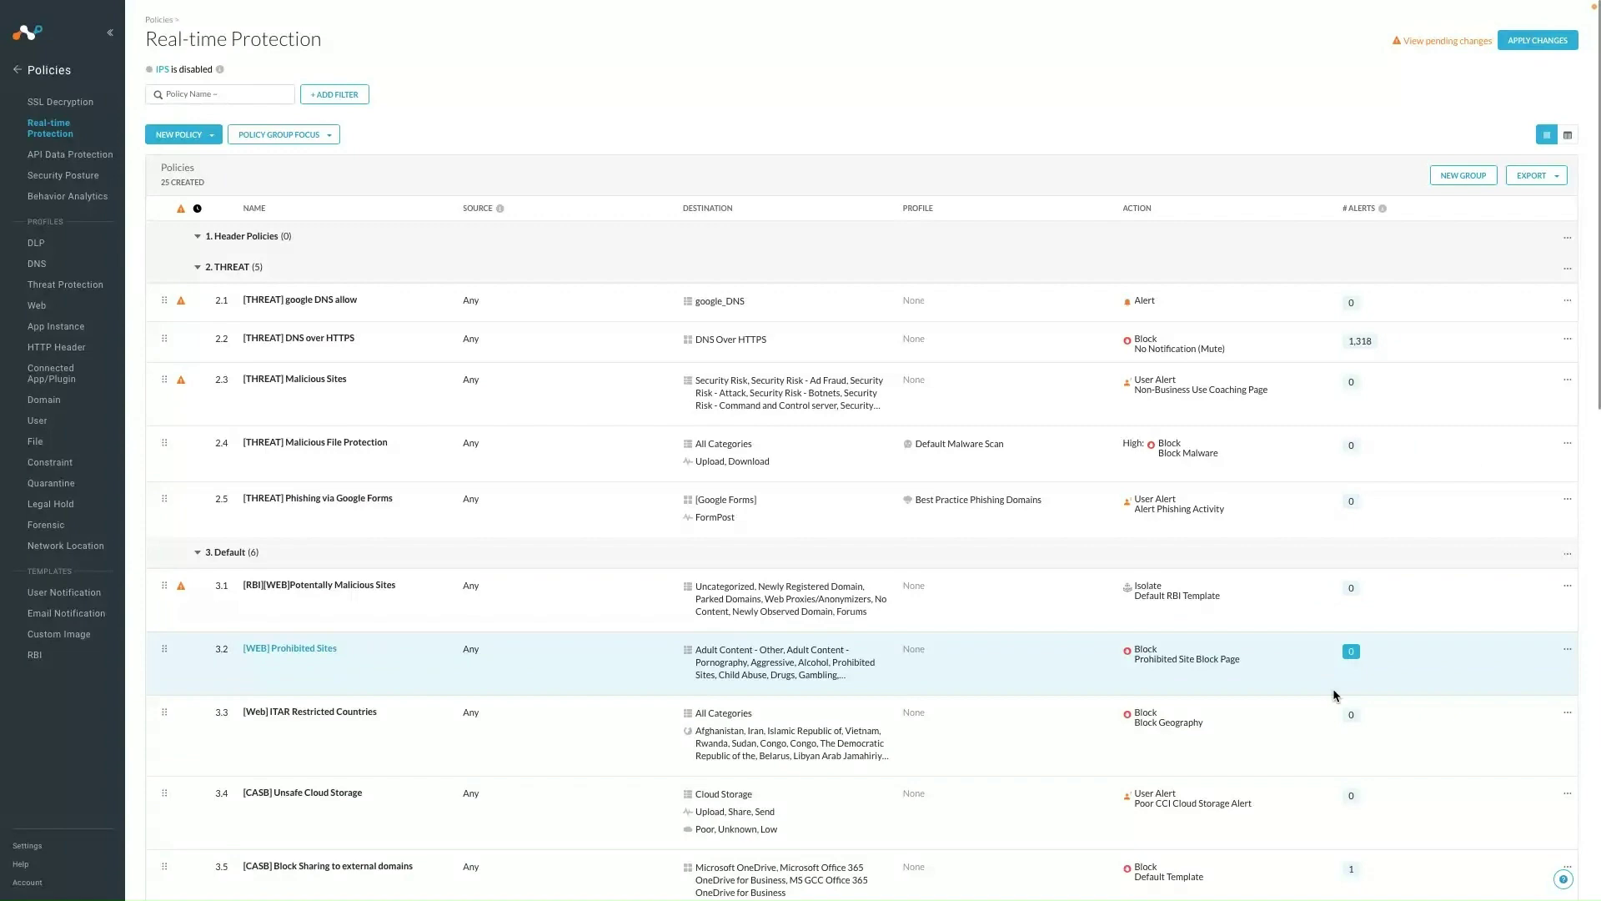
Step: Look through the DLP, ZTNA and Firewall policy groups down to the end of the Real-time Protection list
scroll(1333, 688, "down", 4)
scroll(1333, 691, "down", 9)
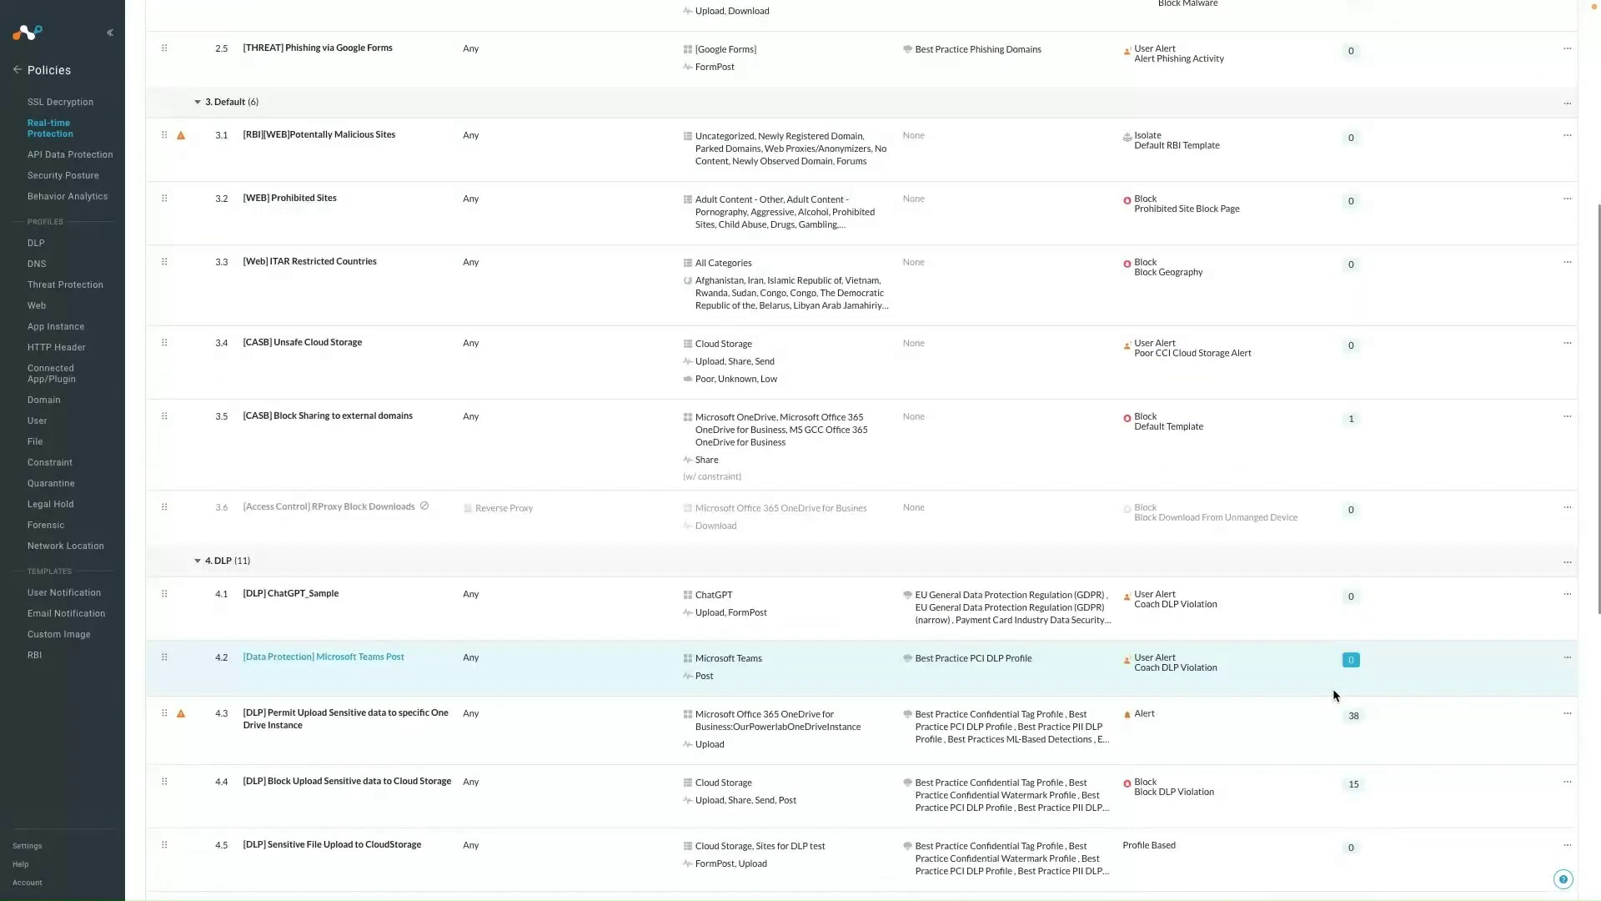
scroll(1333, 696, "up", 4)
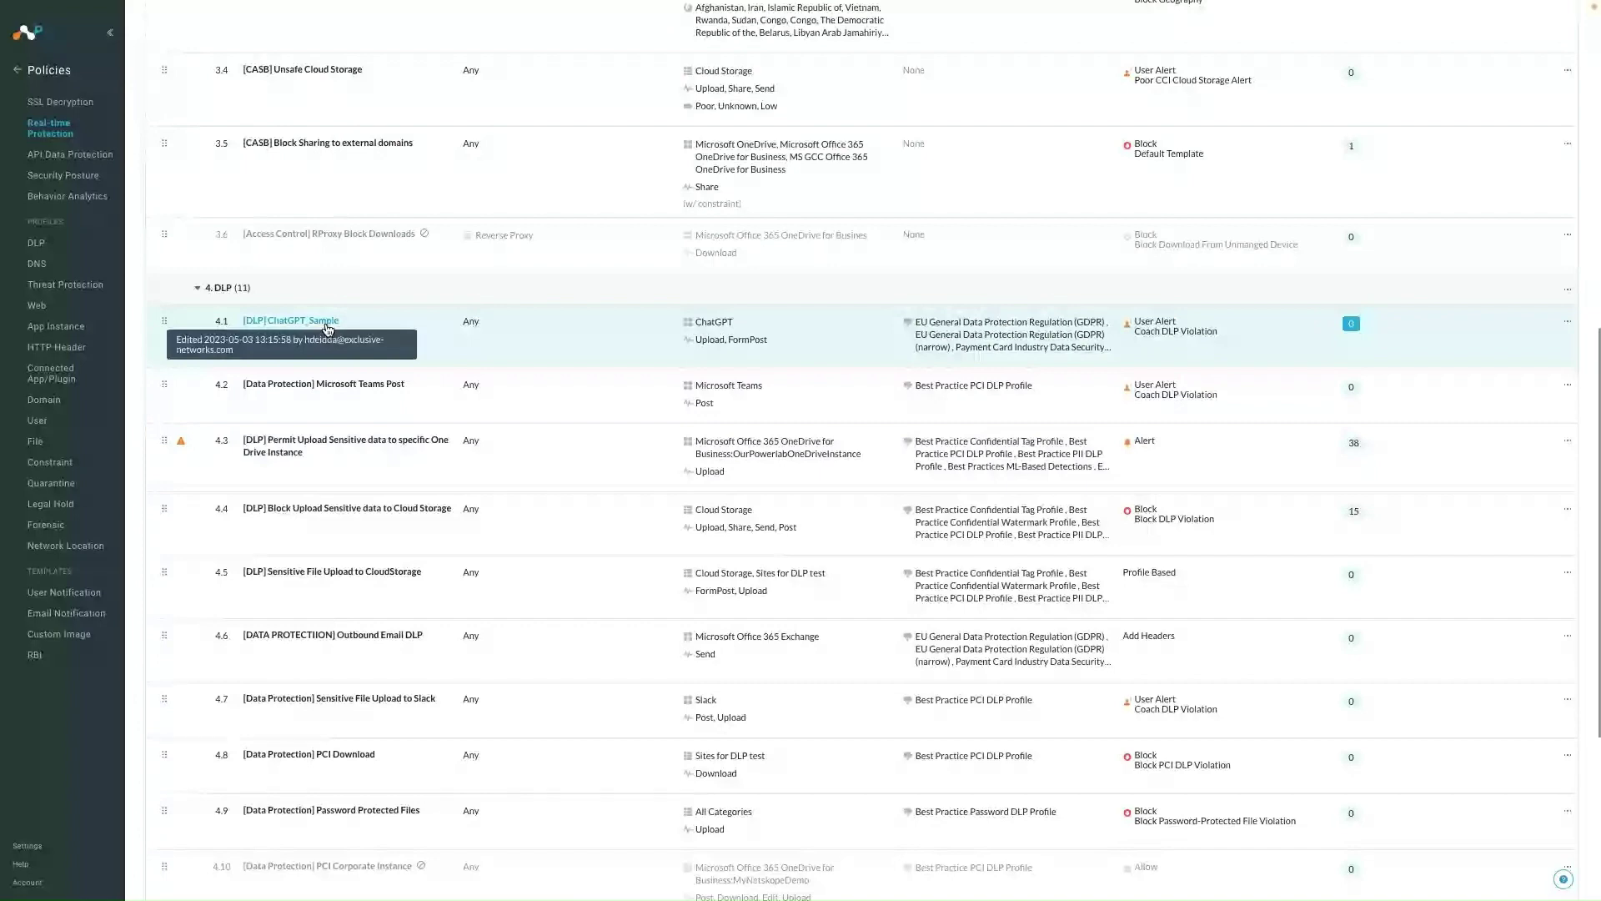
scroll(326, 329, "down", 5)
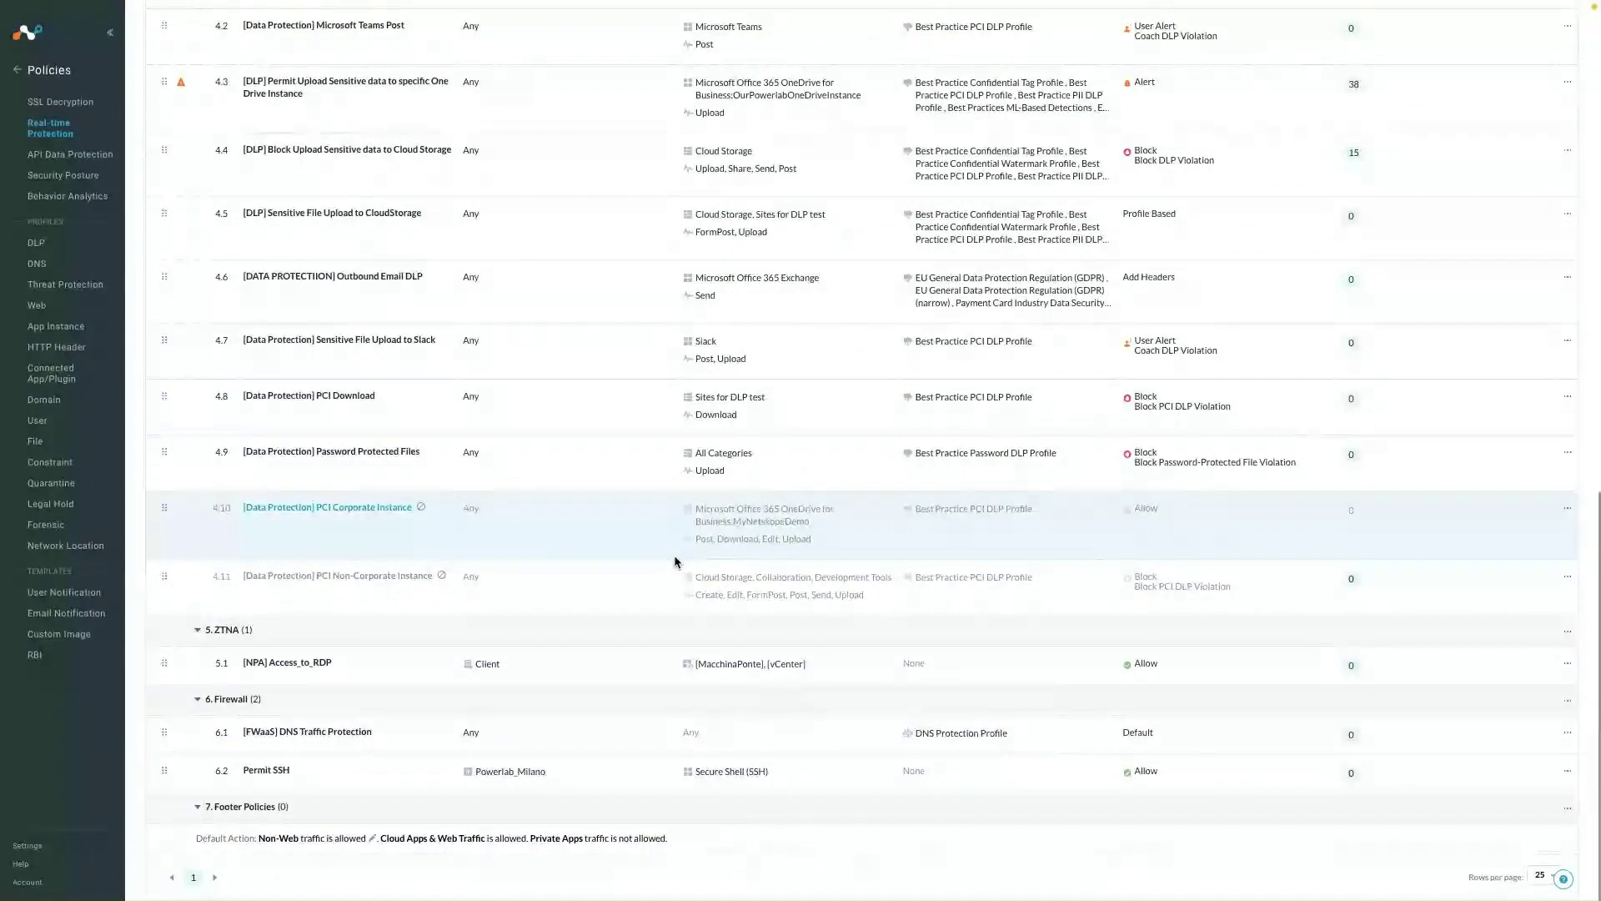
left_click(592, 507)
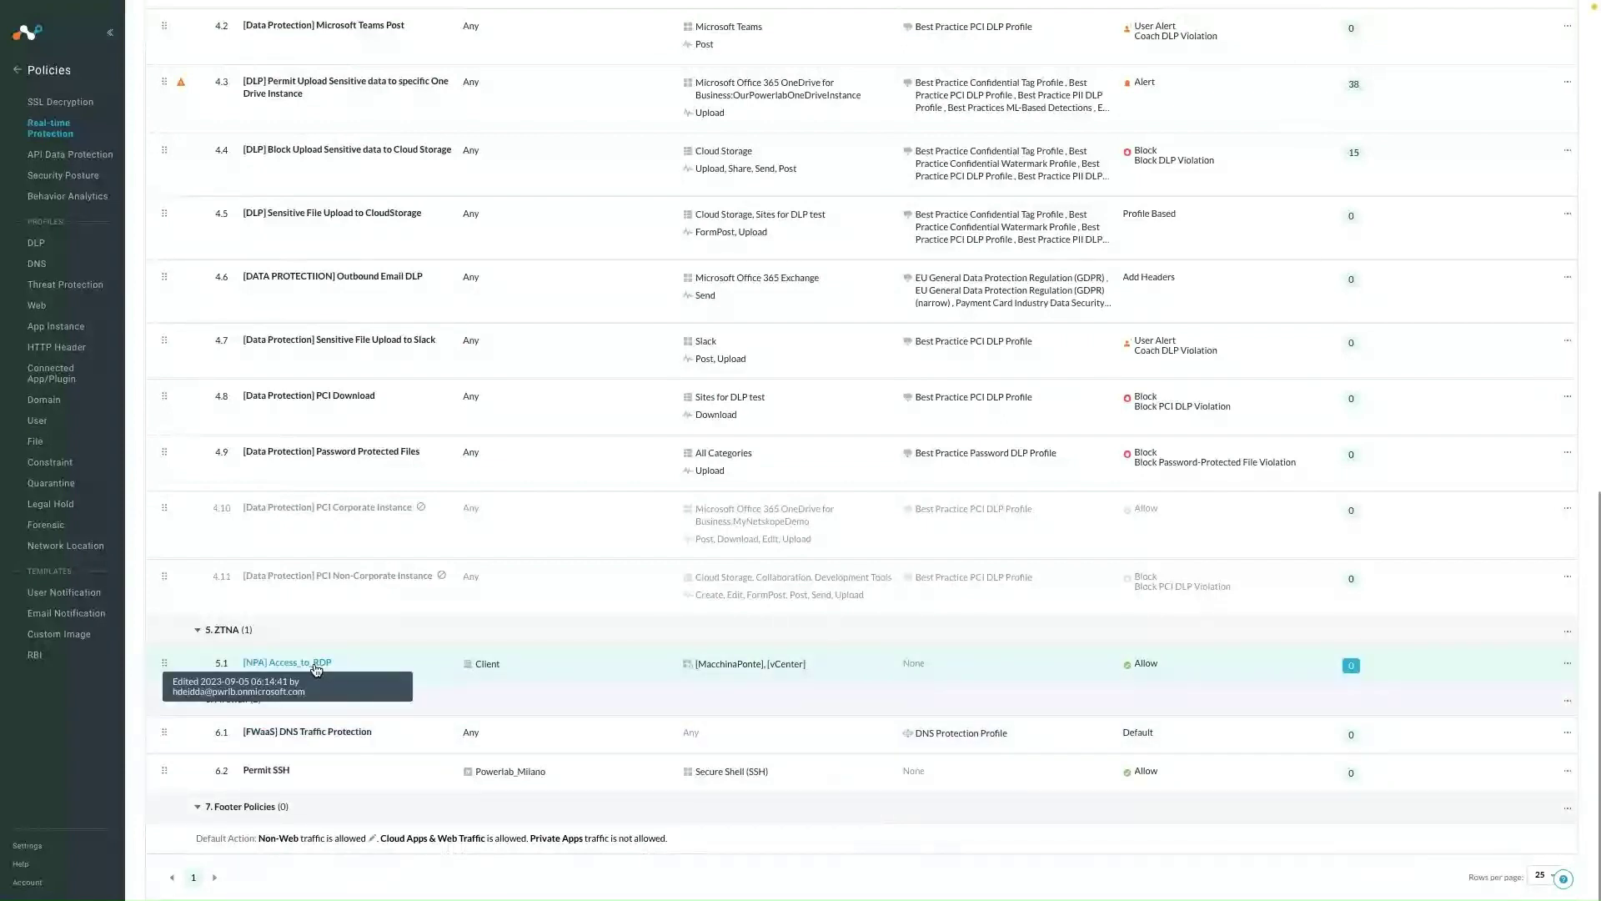
Step: Examine the private apps in the [NPA] Access_to_RDP policy and the publisher of [MacchinaPonte] among the defined private apps
left_click(316, 666)
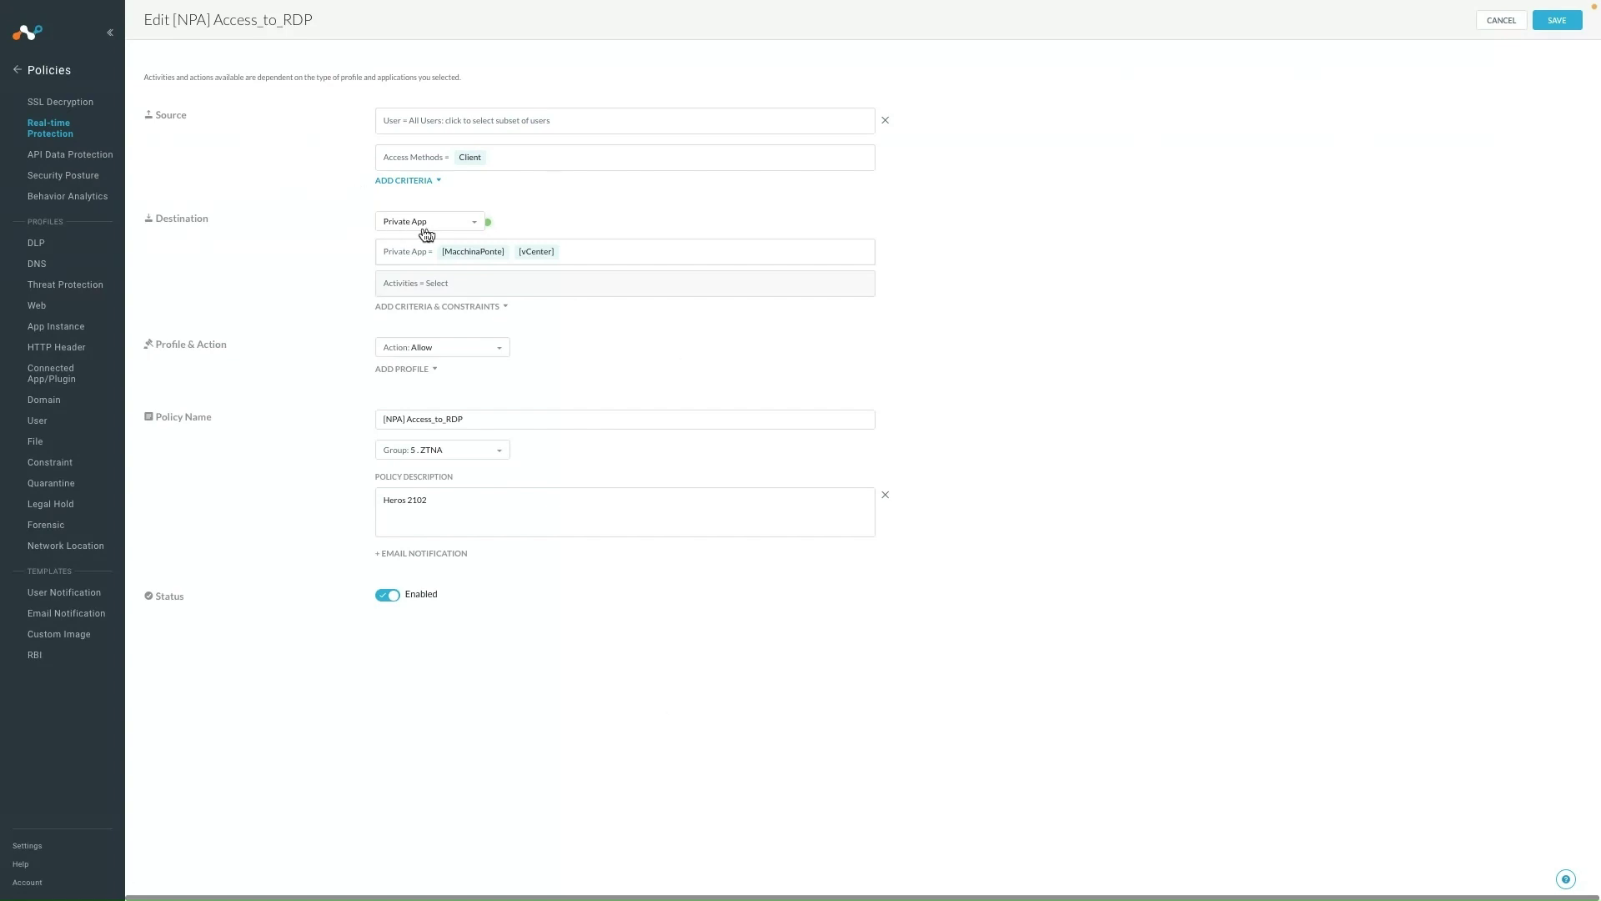
mouse_move(458, 261)
mouse_move(527, 254)
left_click(520, 260)
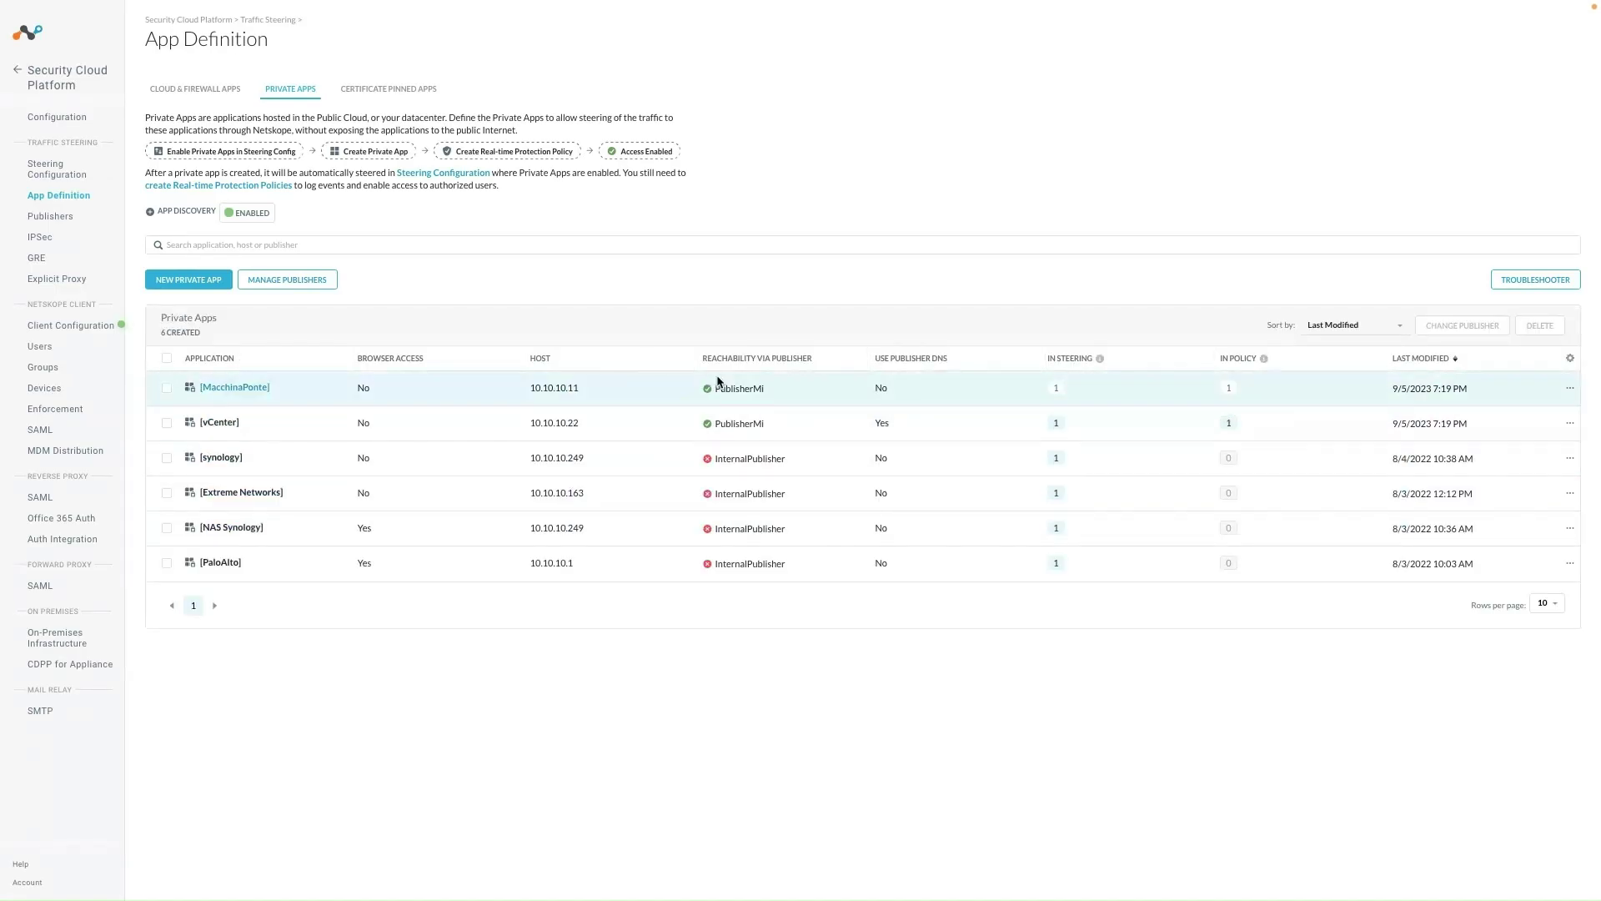
left_click_drag(804, 393, 708, 392)
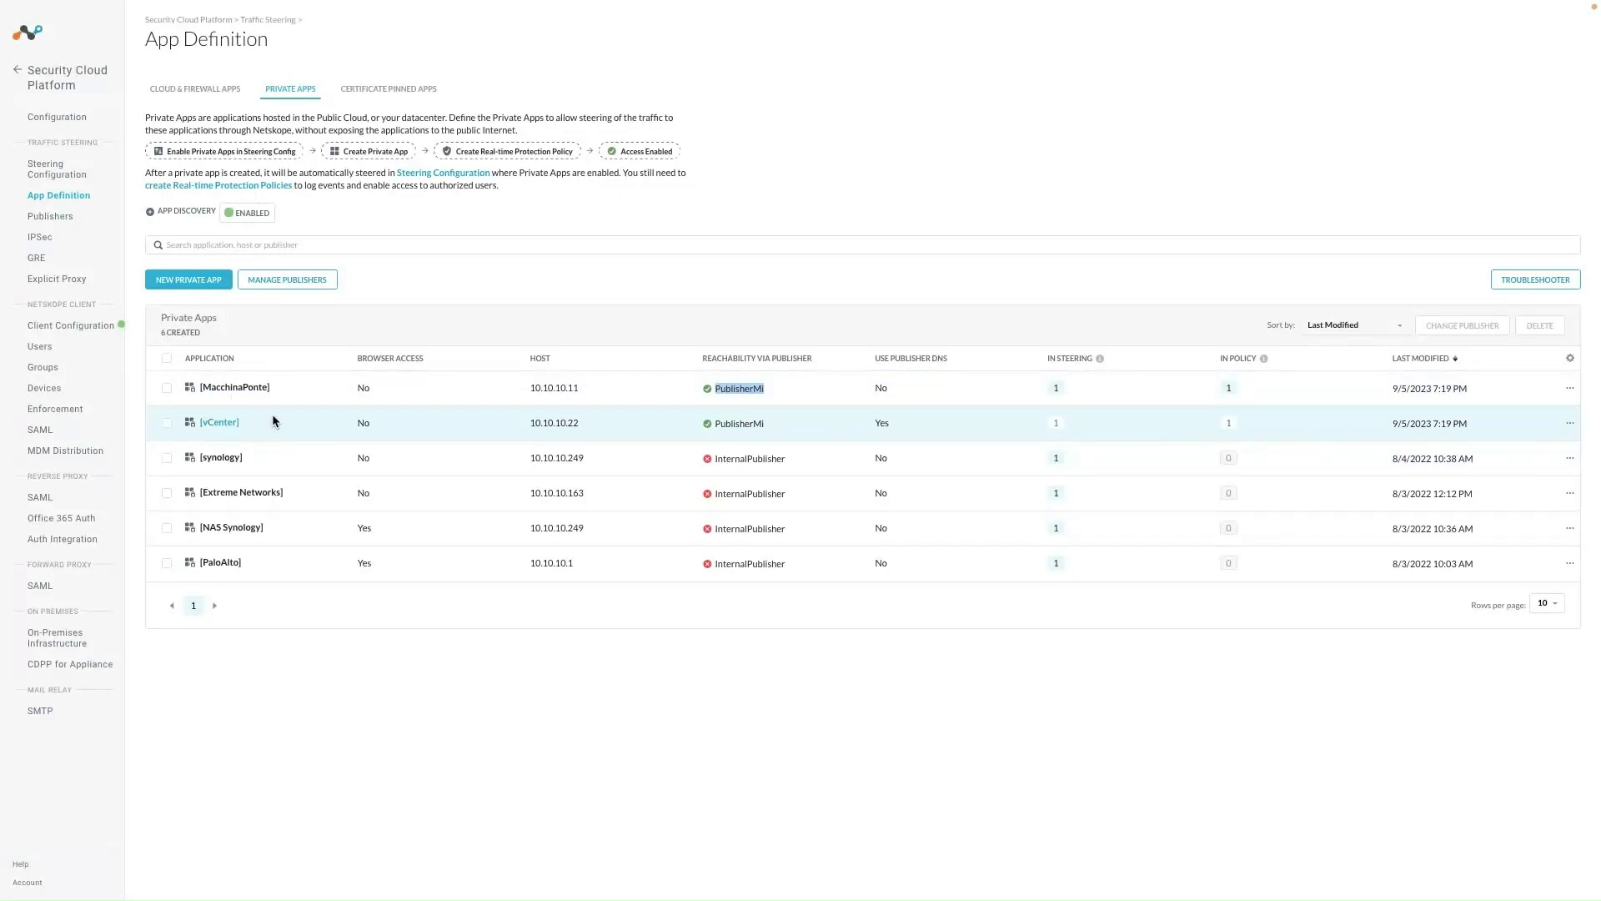
left_click(934, 755)
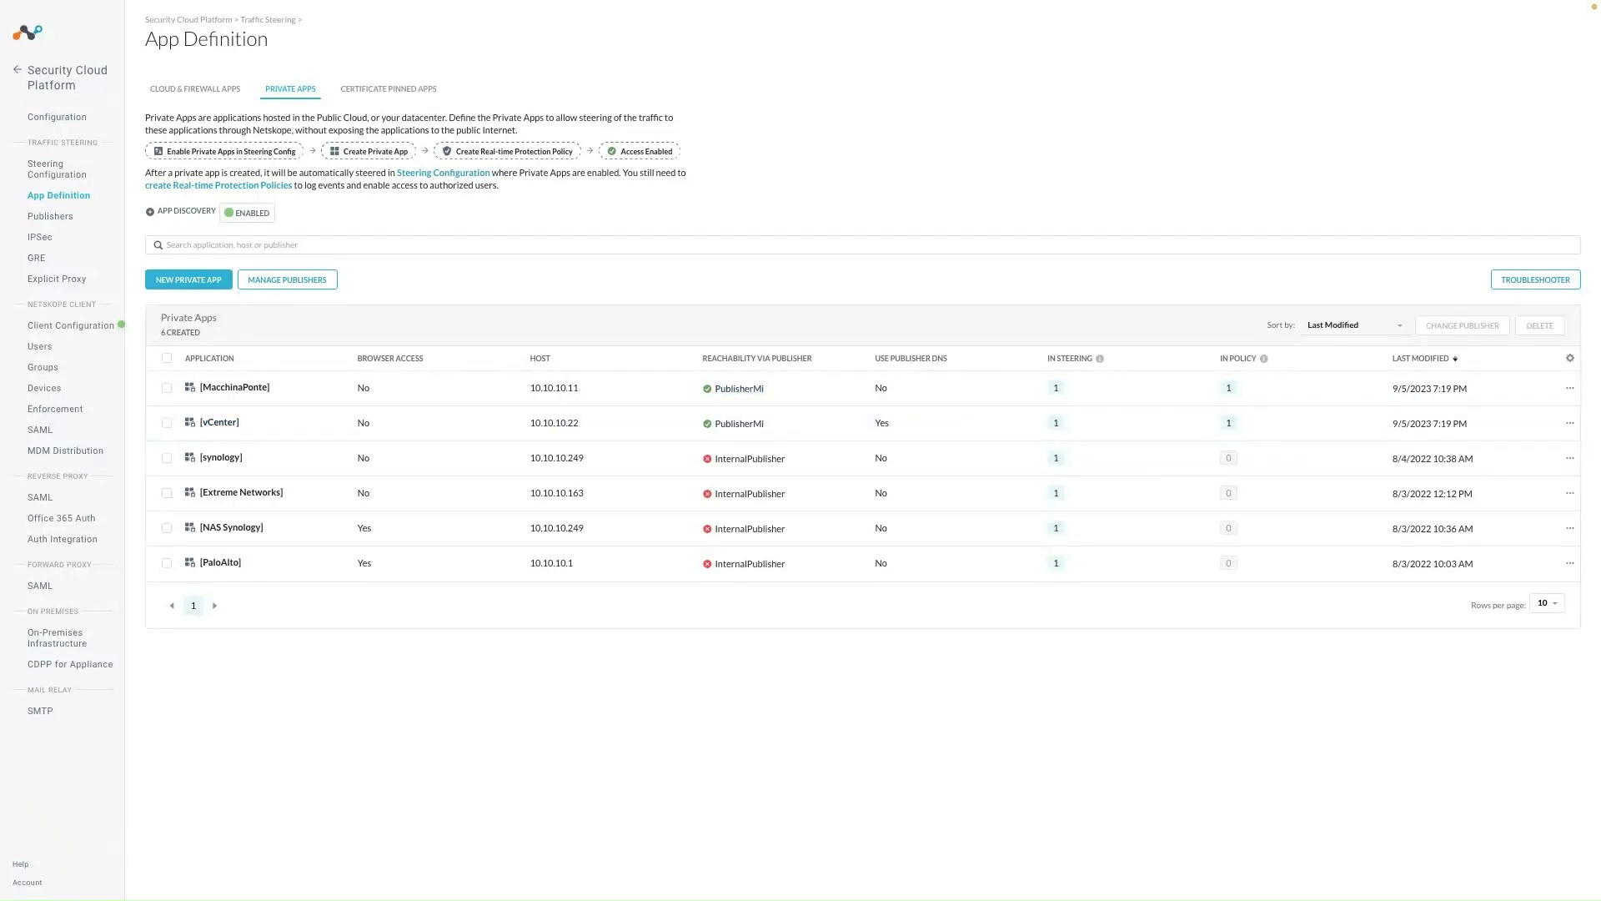
Step: Switch to the full-screen VMware Remote Console desktop
mouse_move(787, 880)
key("ctrl+Up")
left_click_drag(427, 437, 504, 43)
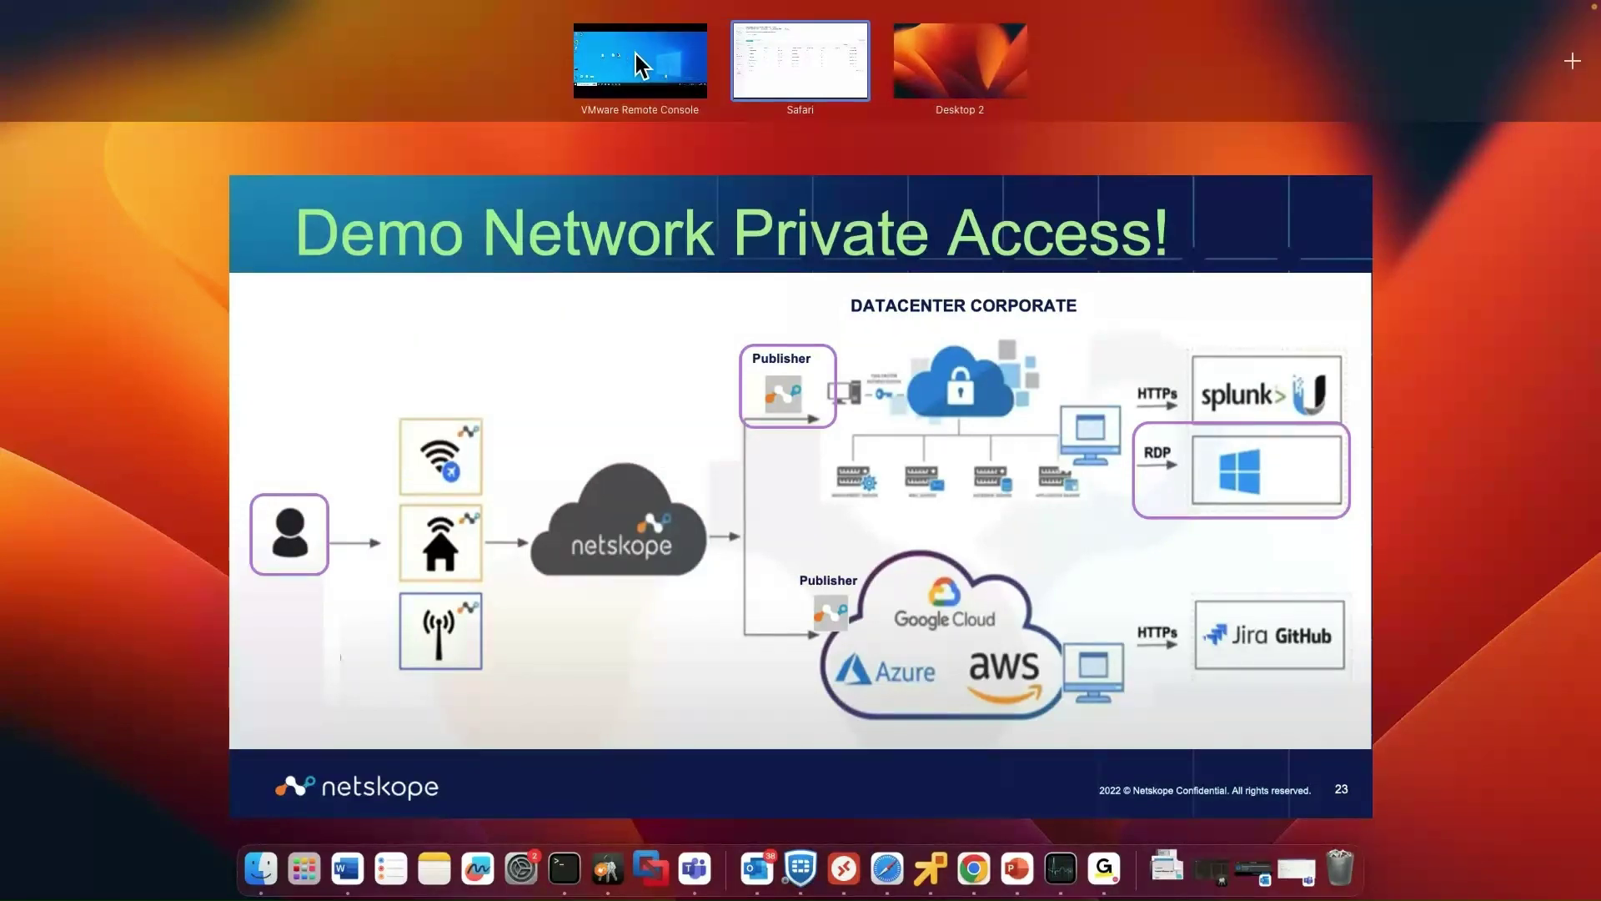
left_click(635, 54)
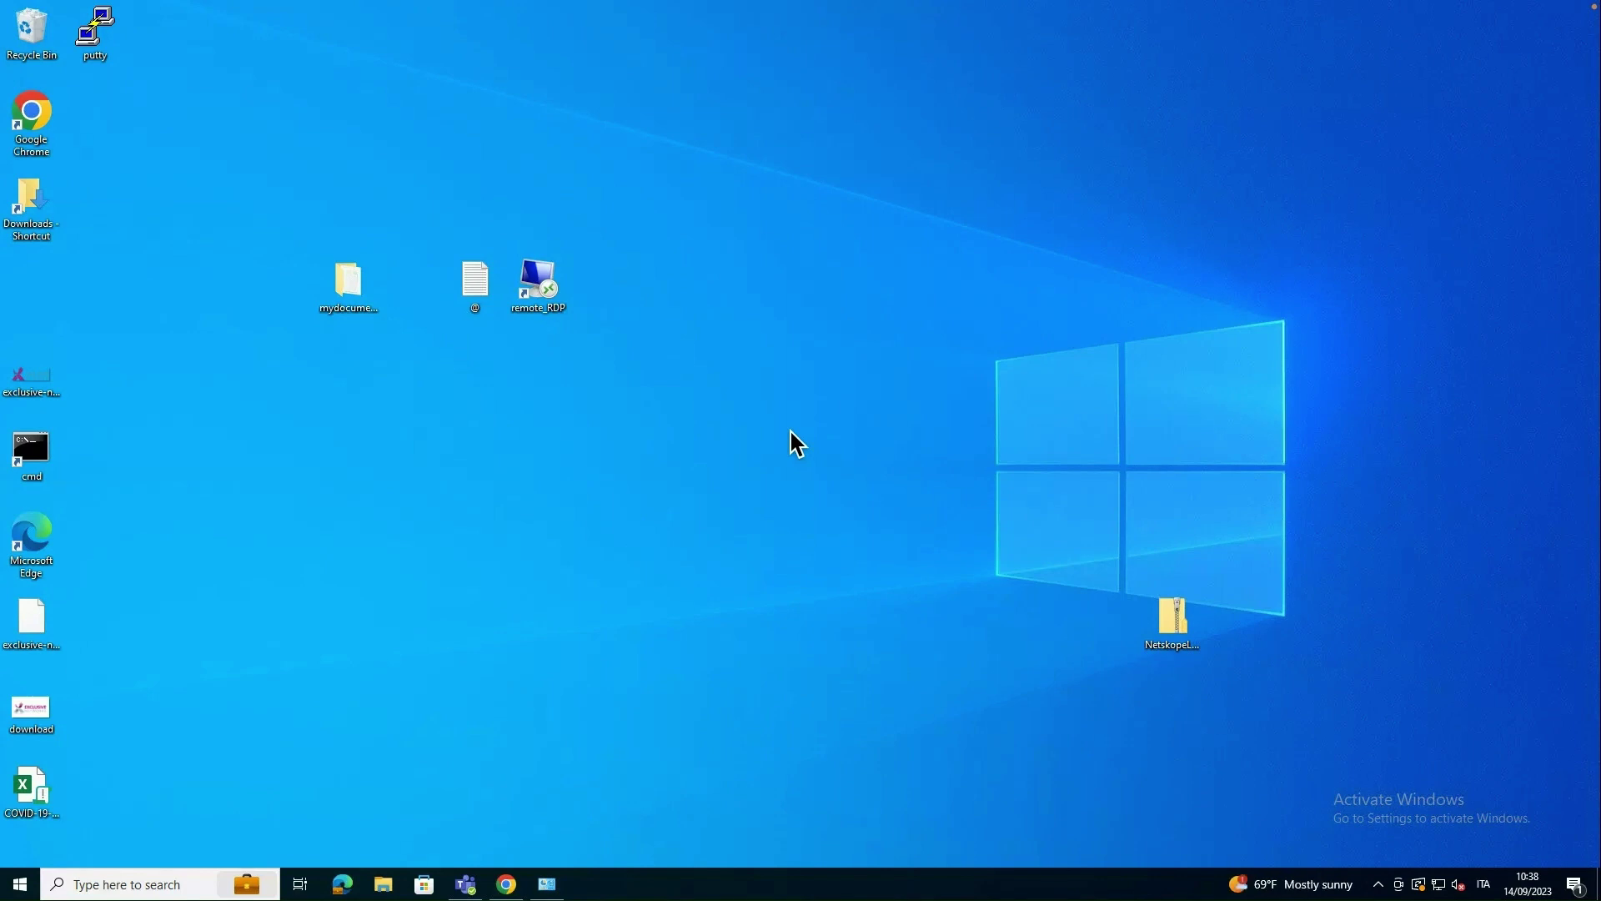
Step: Check the Netskope Client's configuration details and close them again
right_click(1386, 893)
left_click(1278, 818)
left_click(1382, 891)
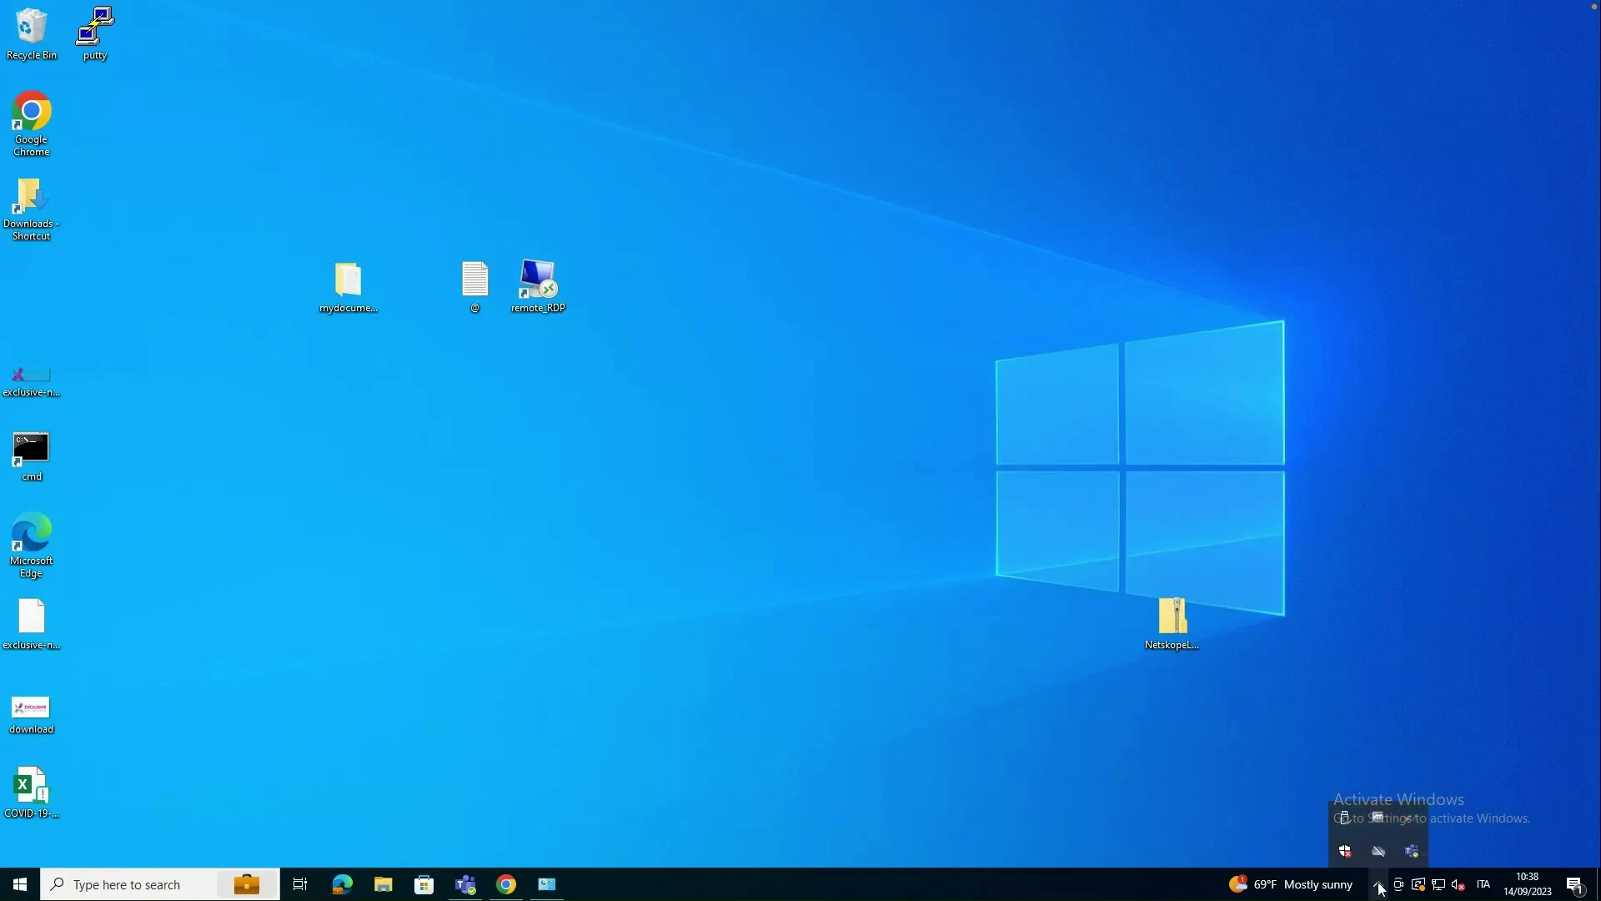
right_click(1415, 822)
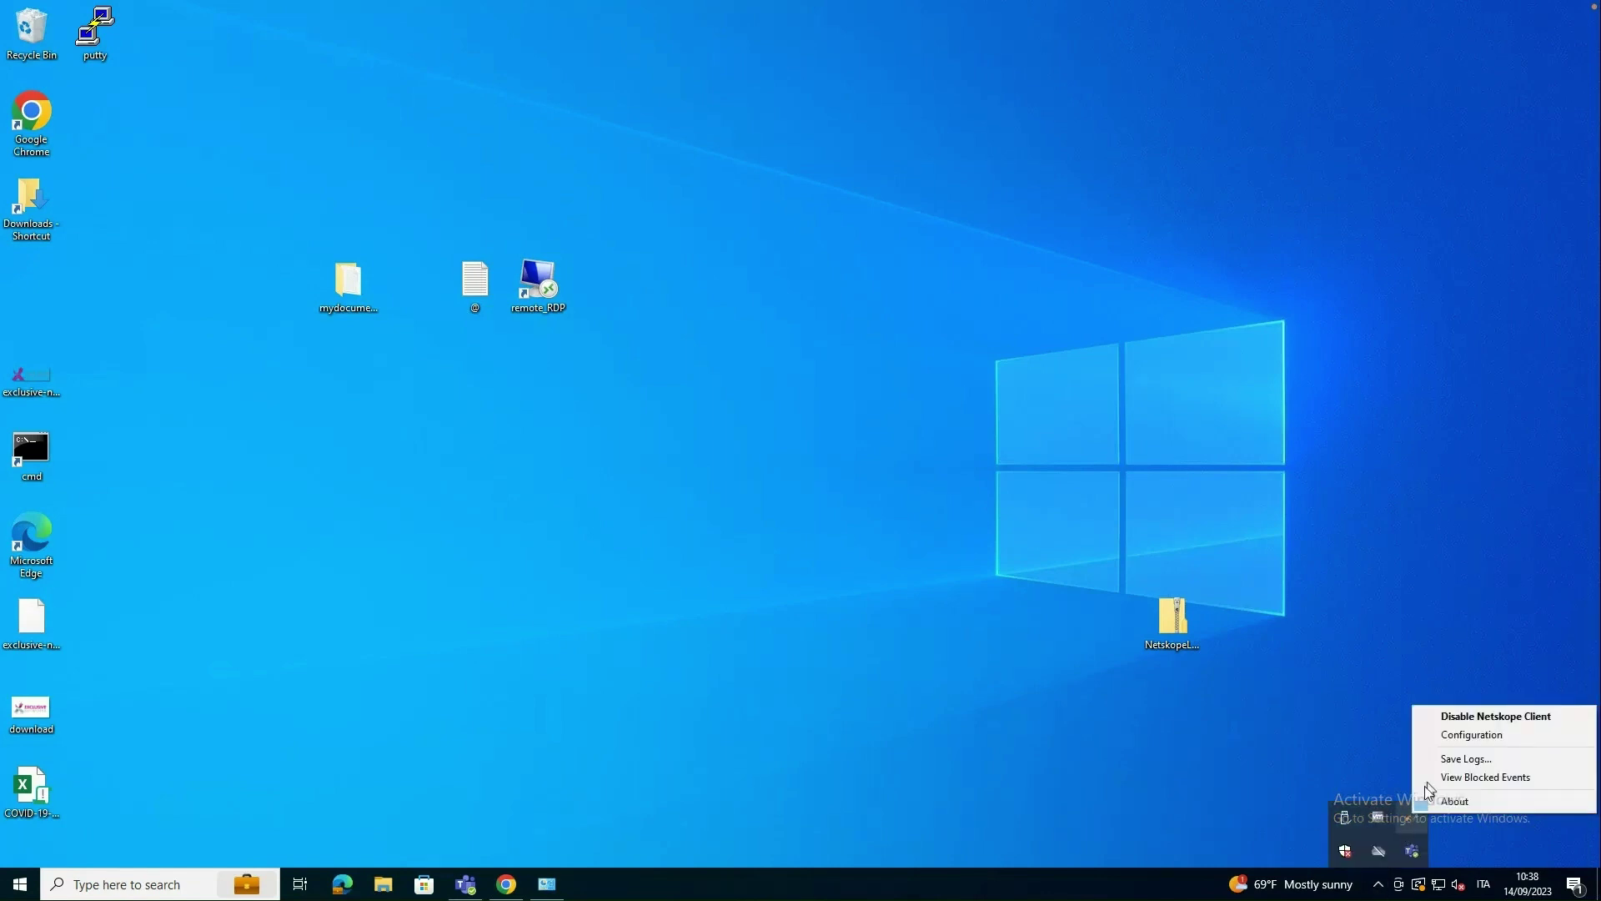
left_click(1470, 736)
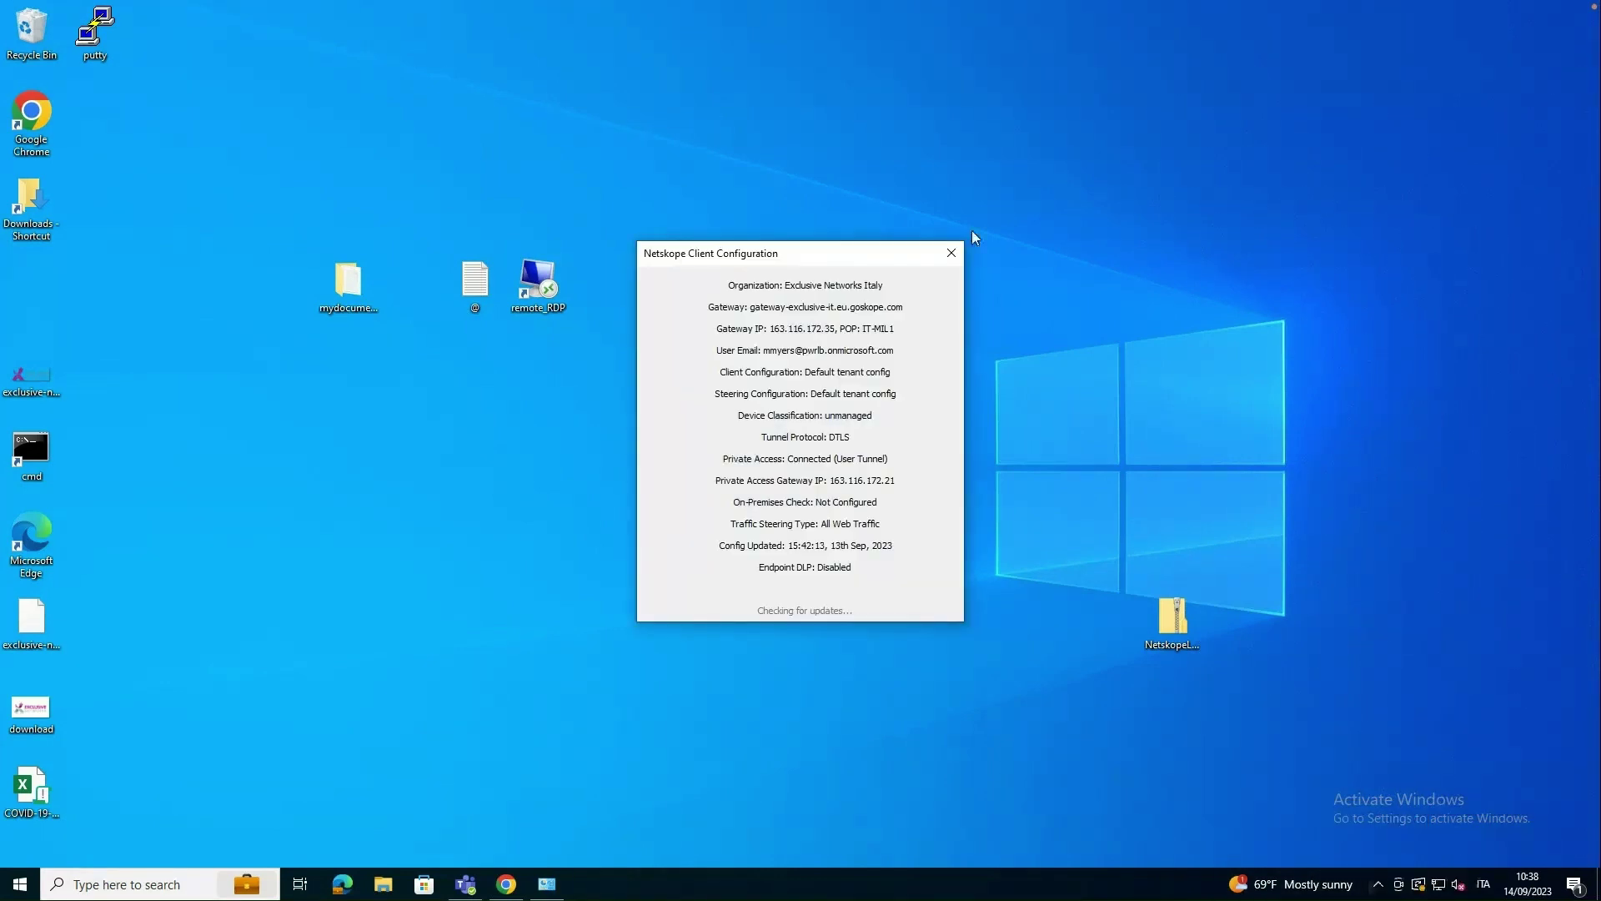
left_click(951, 253)
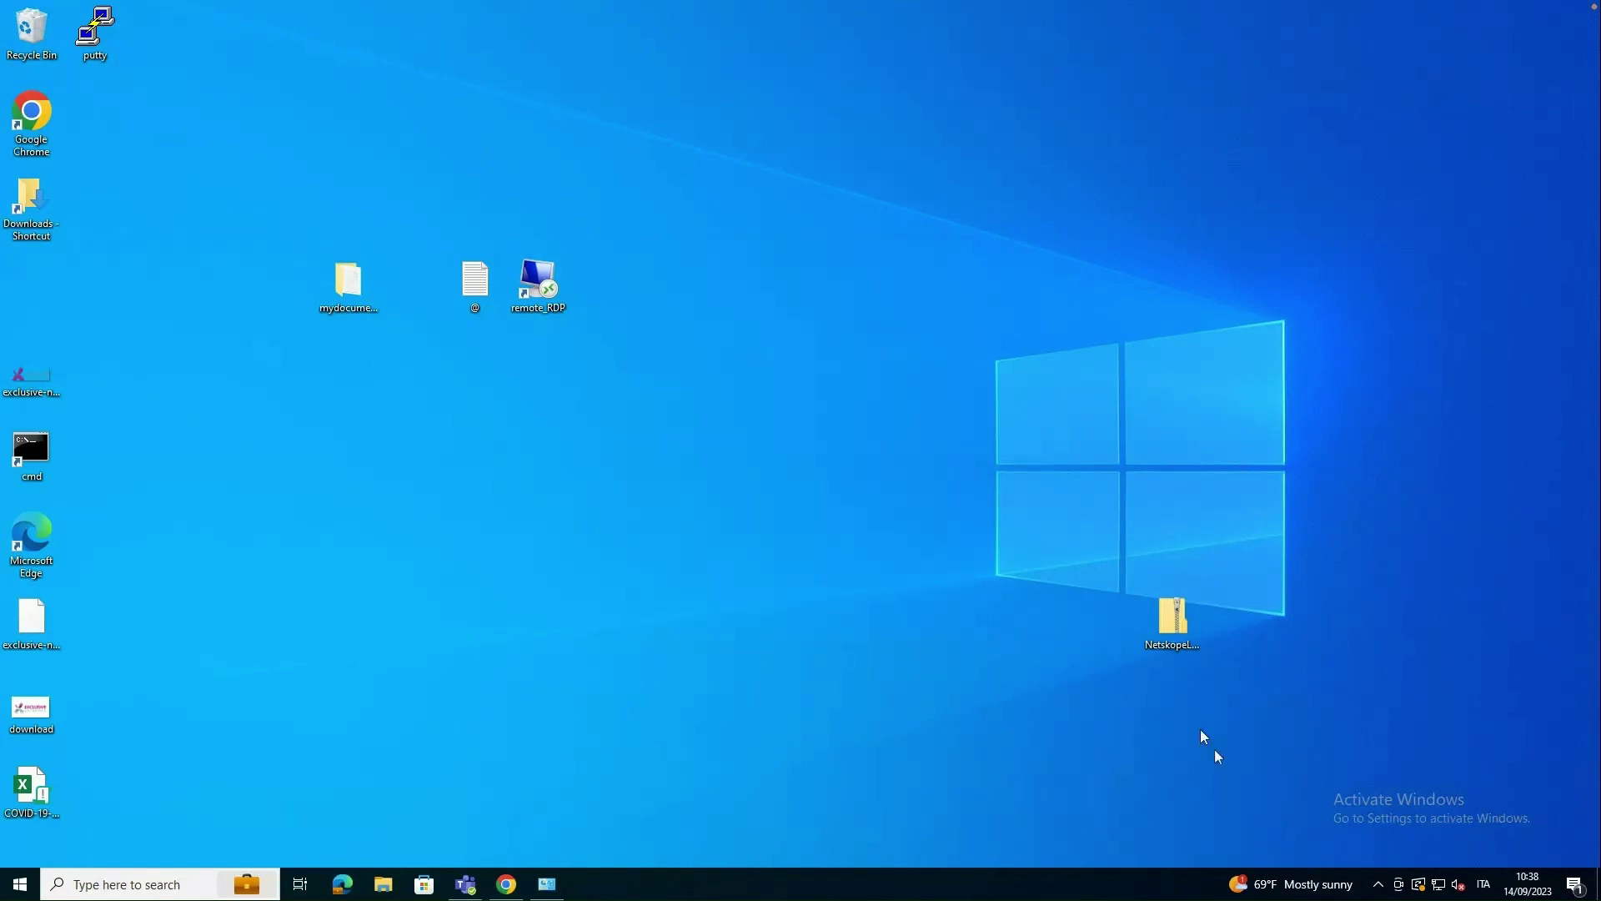
Step: Disable the Netskope Client on the virtual machine
left_click(1380, 885)
right_click(1381, 887)
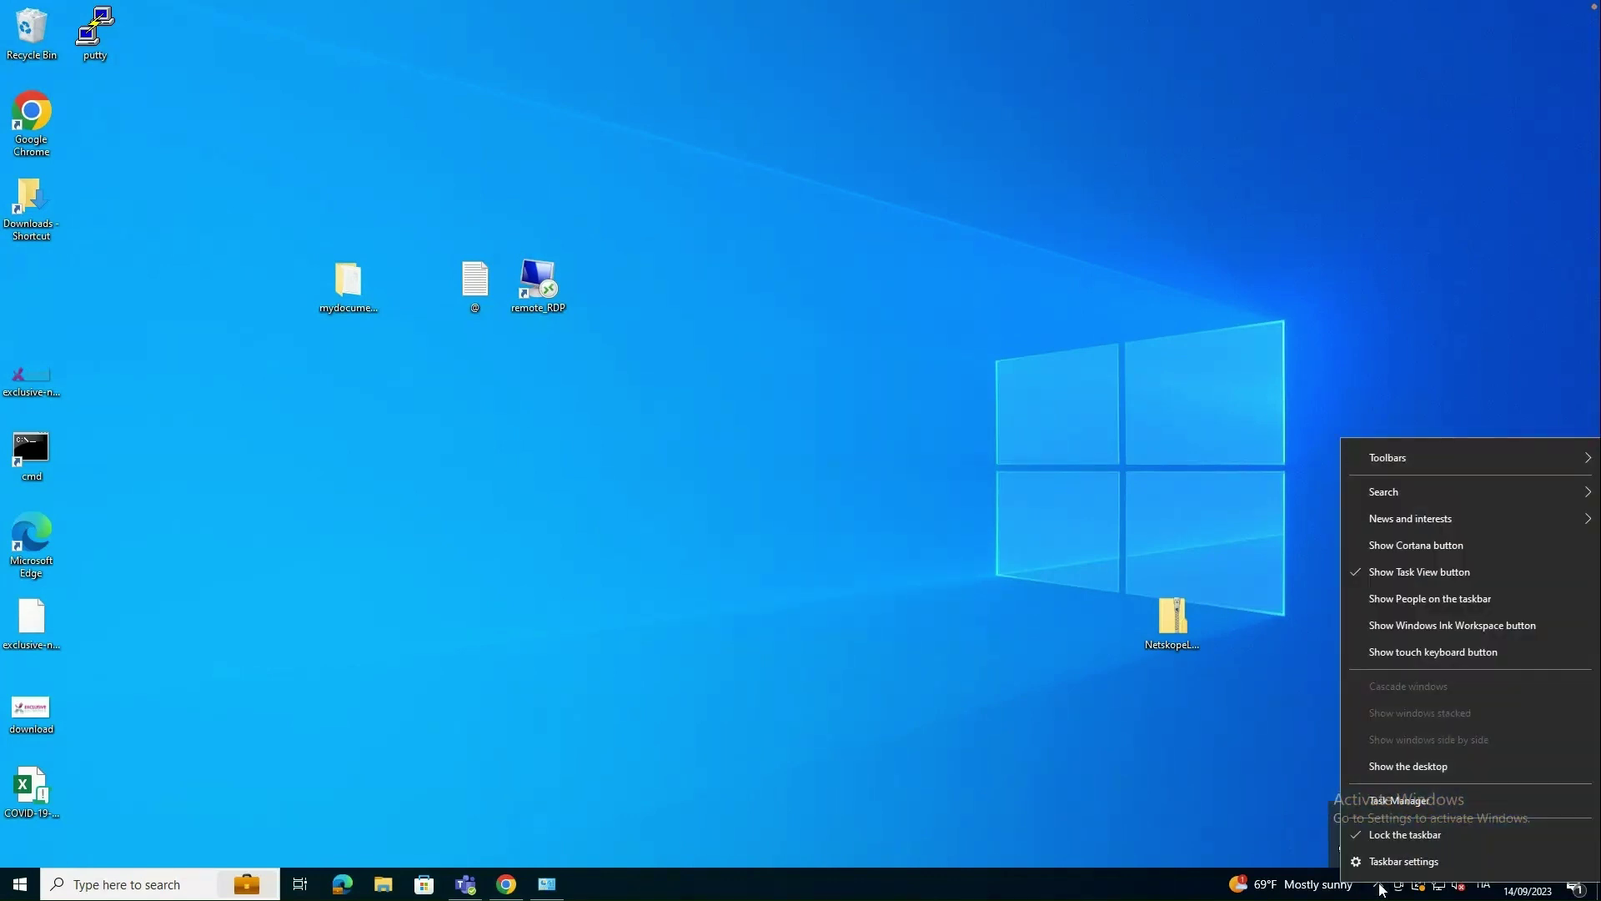
left_click(1381, 888)
right_click(1381, 888)
left_click(1382, 889)
right_click(1425, 814)
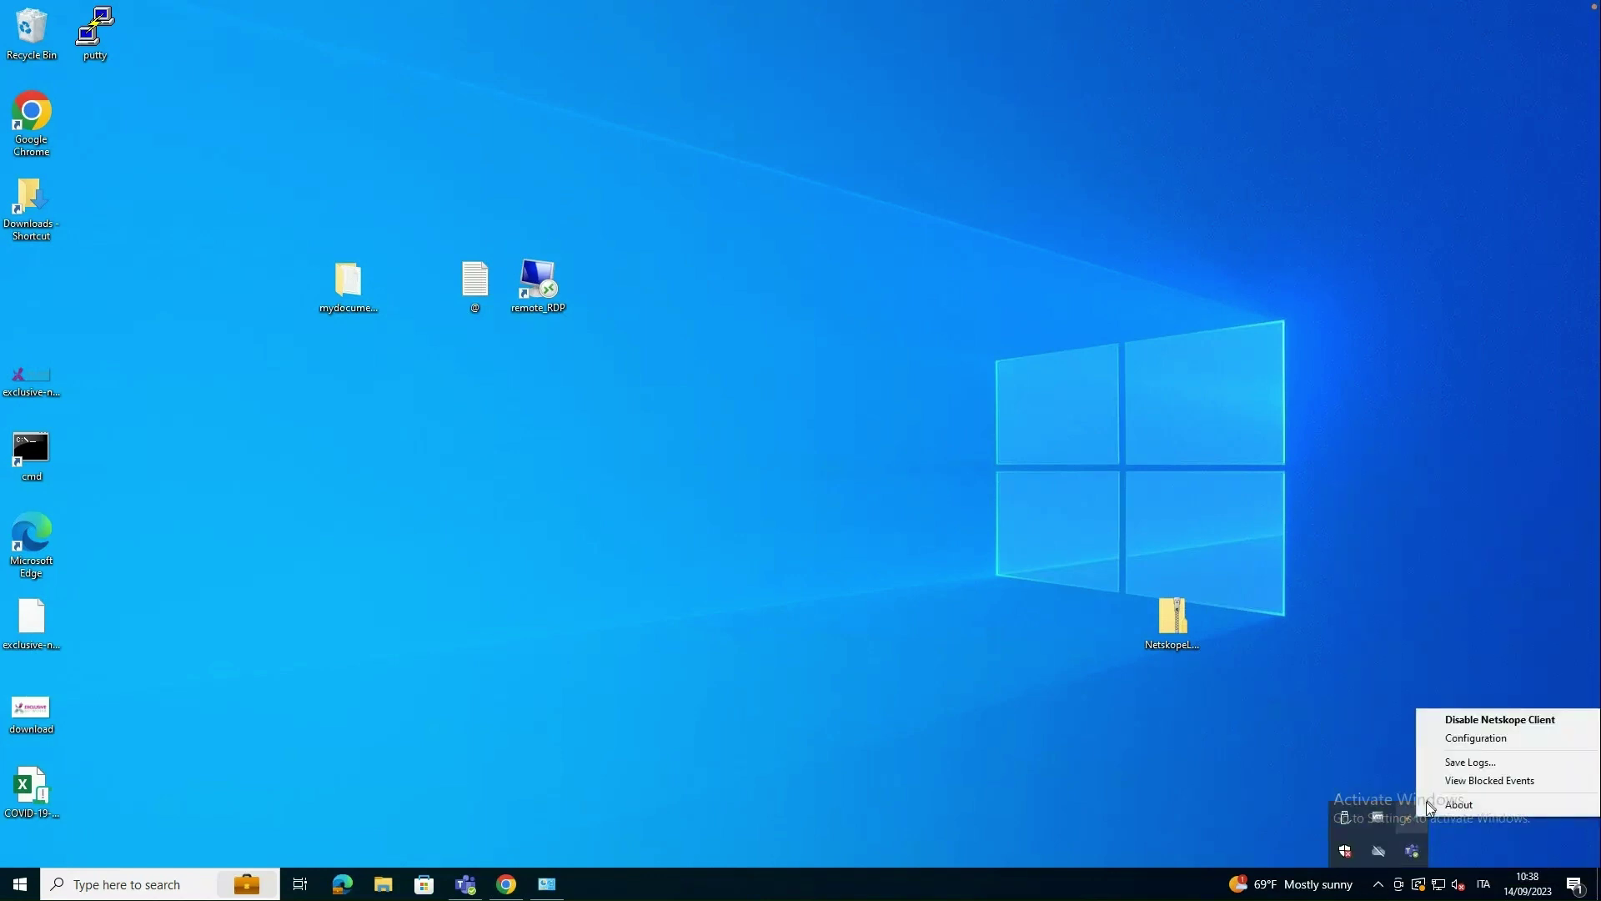
left_click(1487, 722)
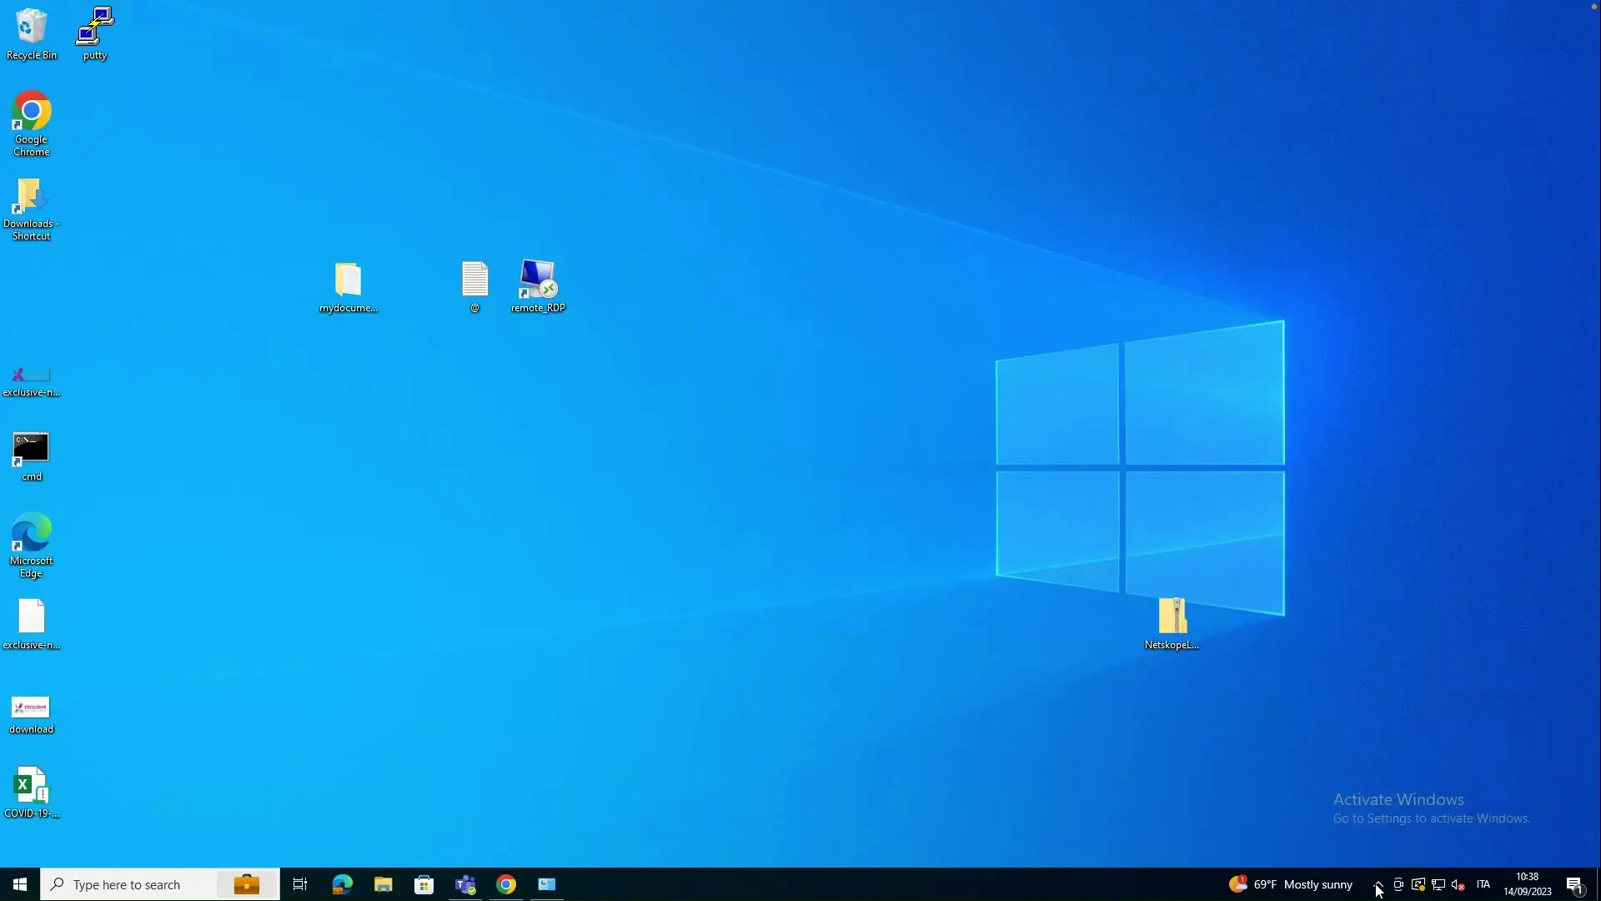
Step: Start a Remote Desktop Connection to the computer 10.10.10.11
left_click(1379, 885)
left_click(1237, 711)
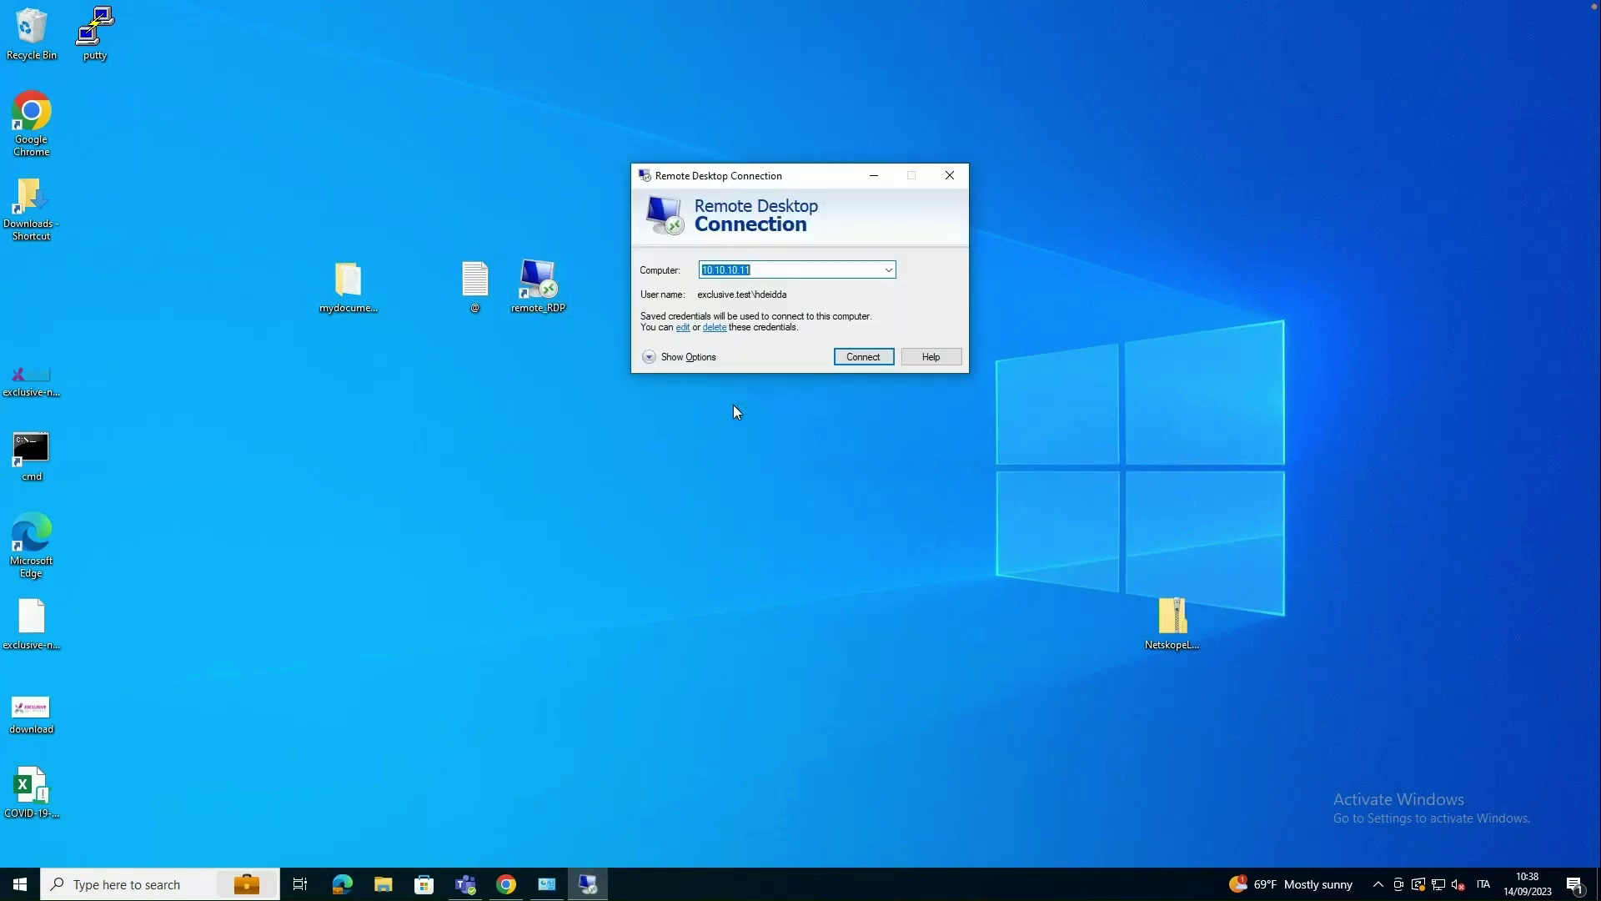
left_click(866, 357)
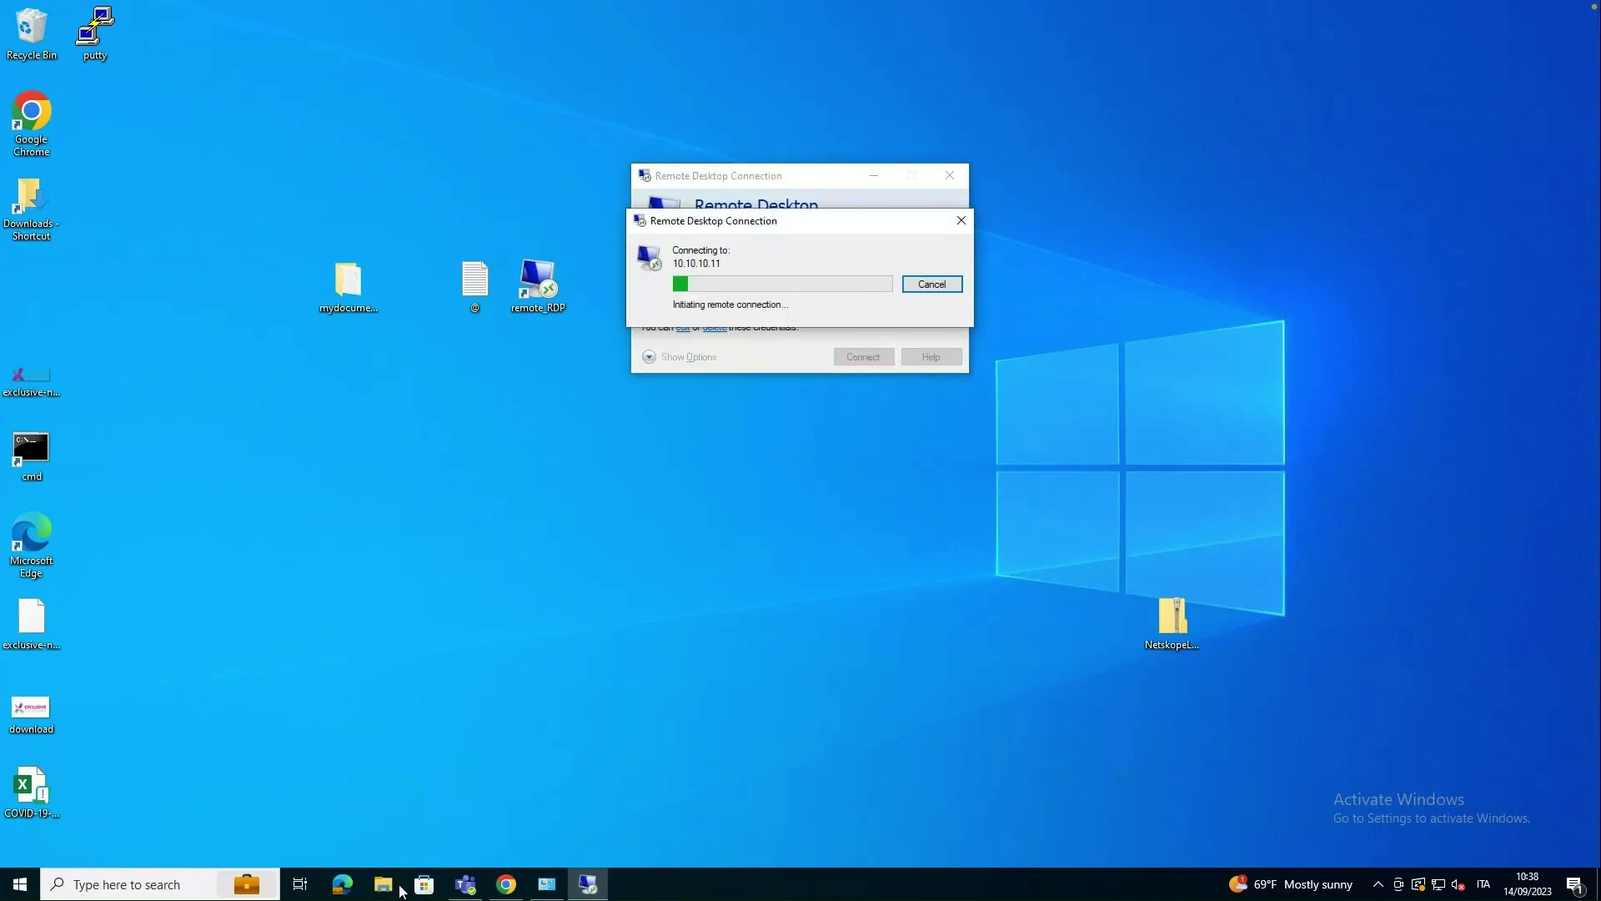
Step: Switch to Google Chrome, load the VMware vCenter login page on vcsa.exclusive.test, and select its full address
mouse_move(510, 884)
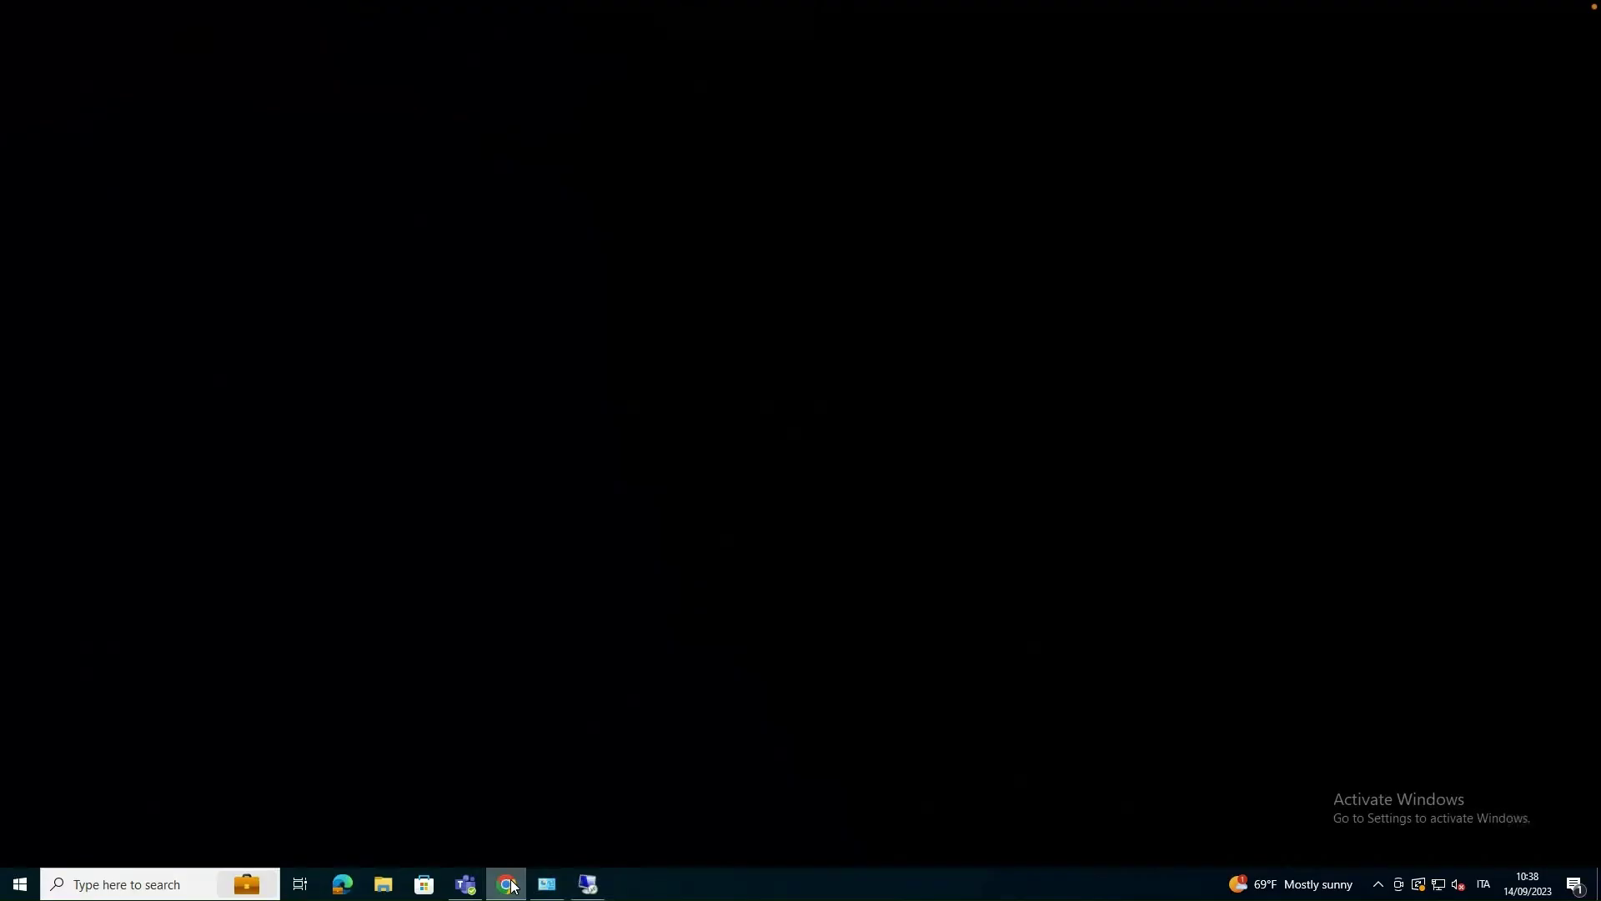
left_click(511, 884)
left_click(778, 47)
key("Return")
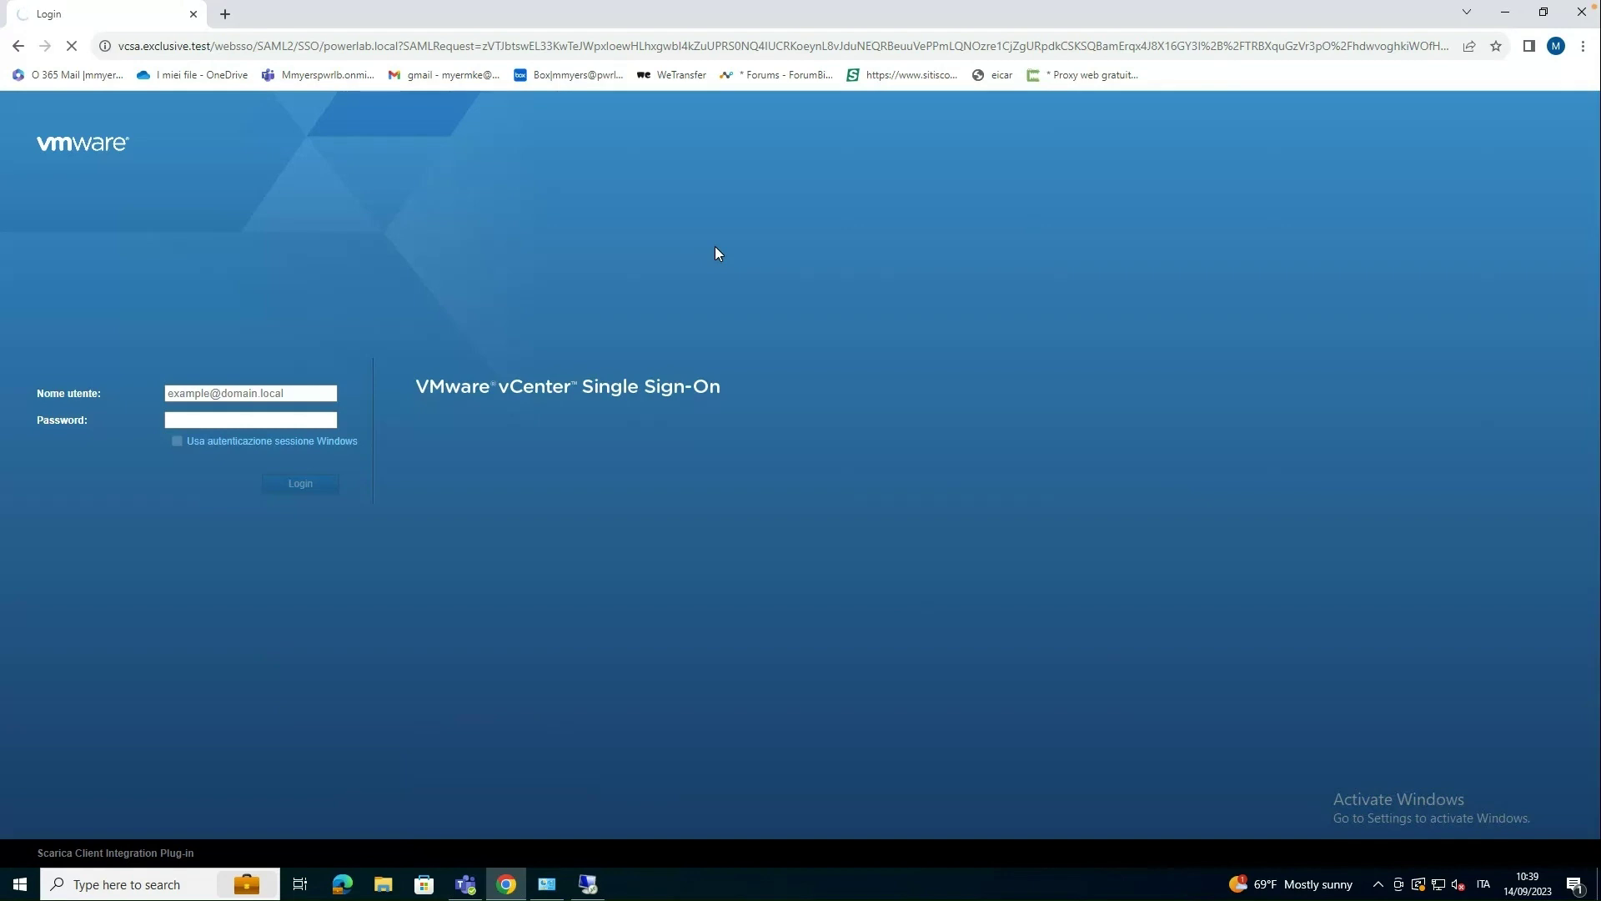
left_click(193, 50)
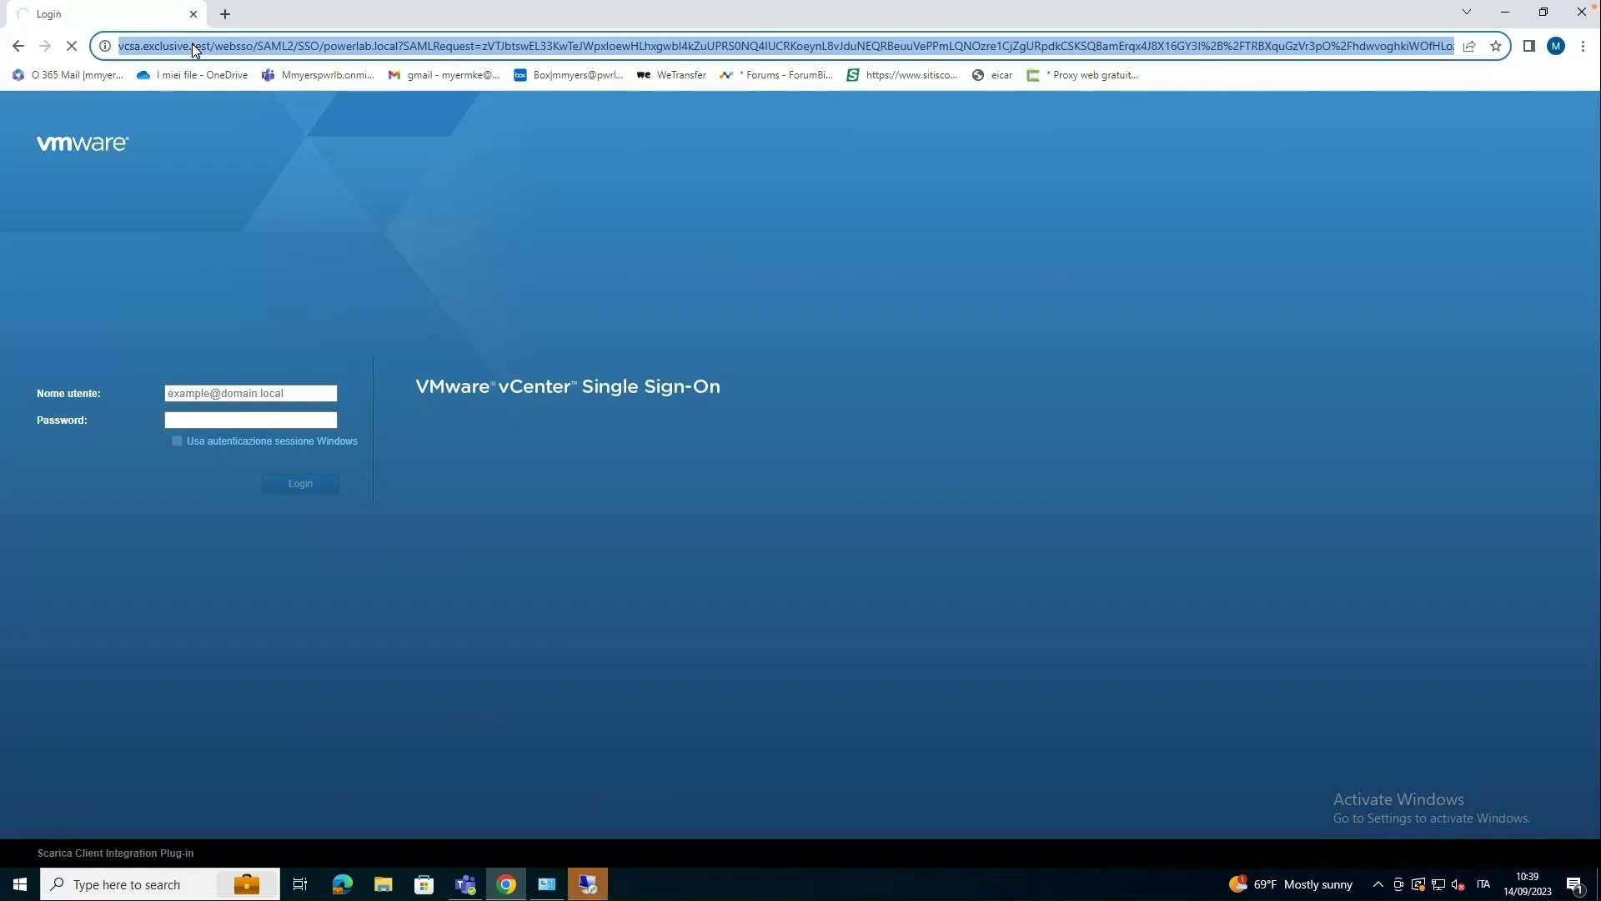
Step: Request the page vcsa.exclusive.test in the browser and minimize the browser window
type("vcsa.exclusive.tes")
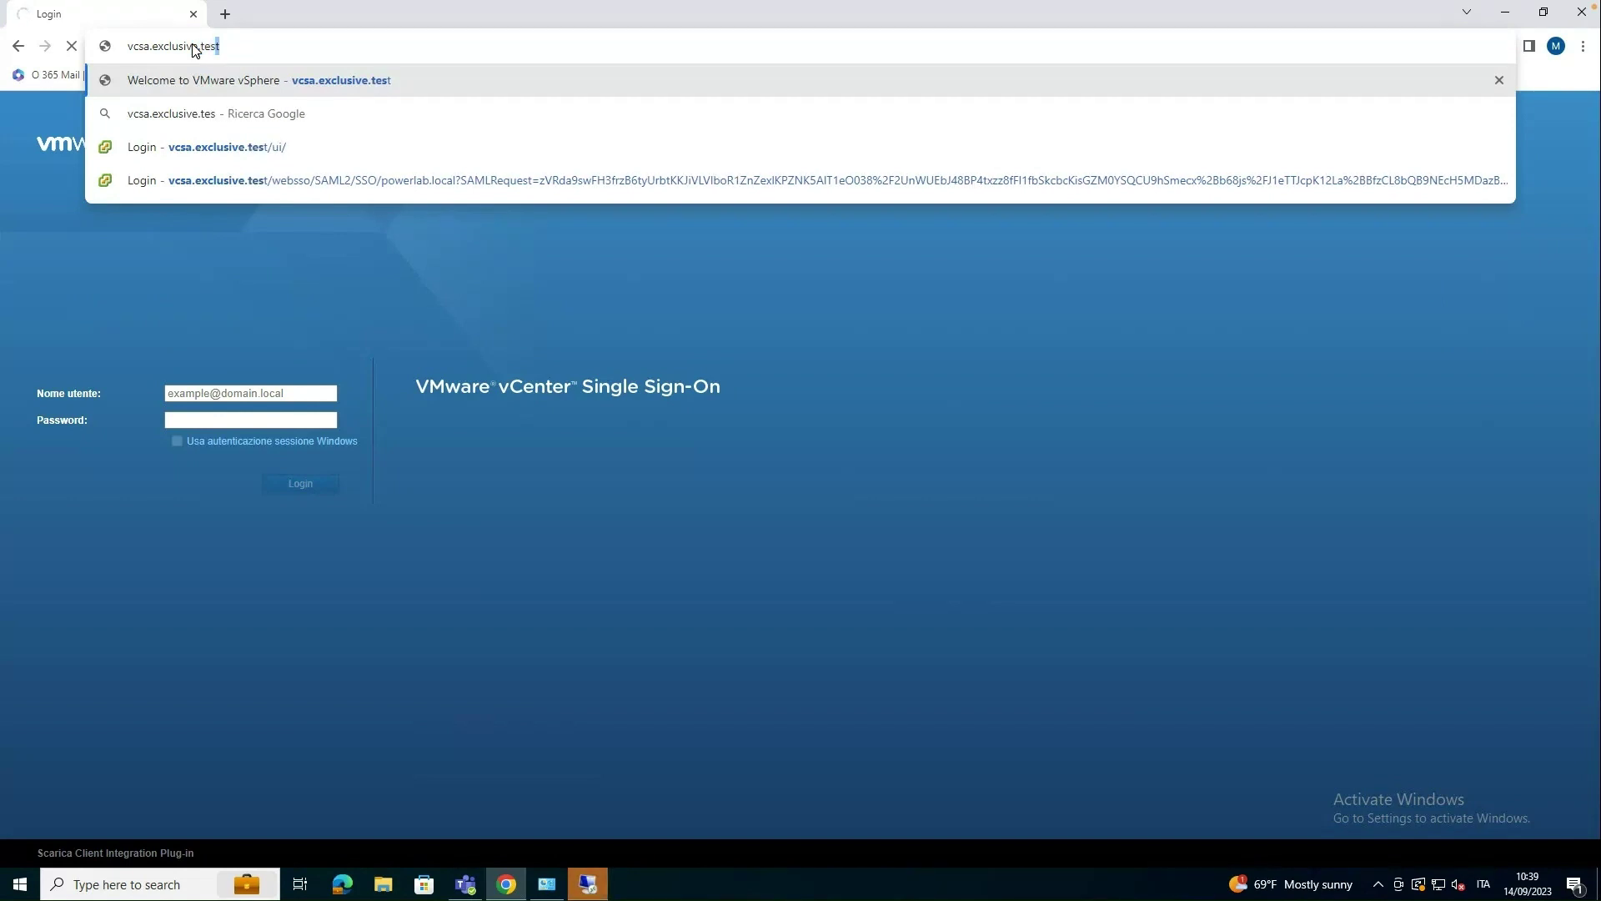
key("Return")
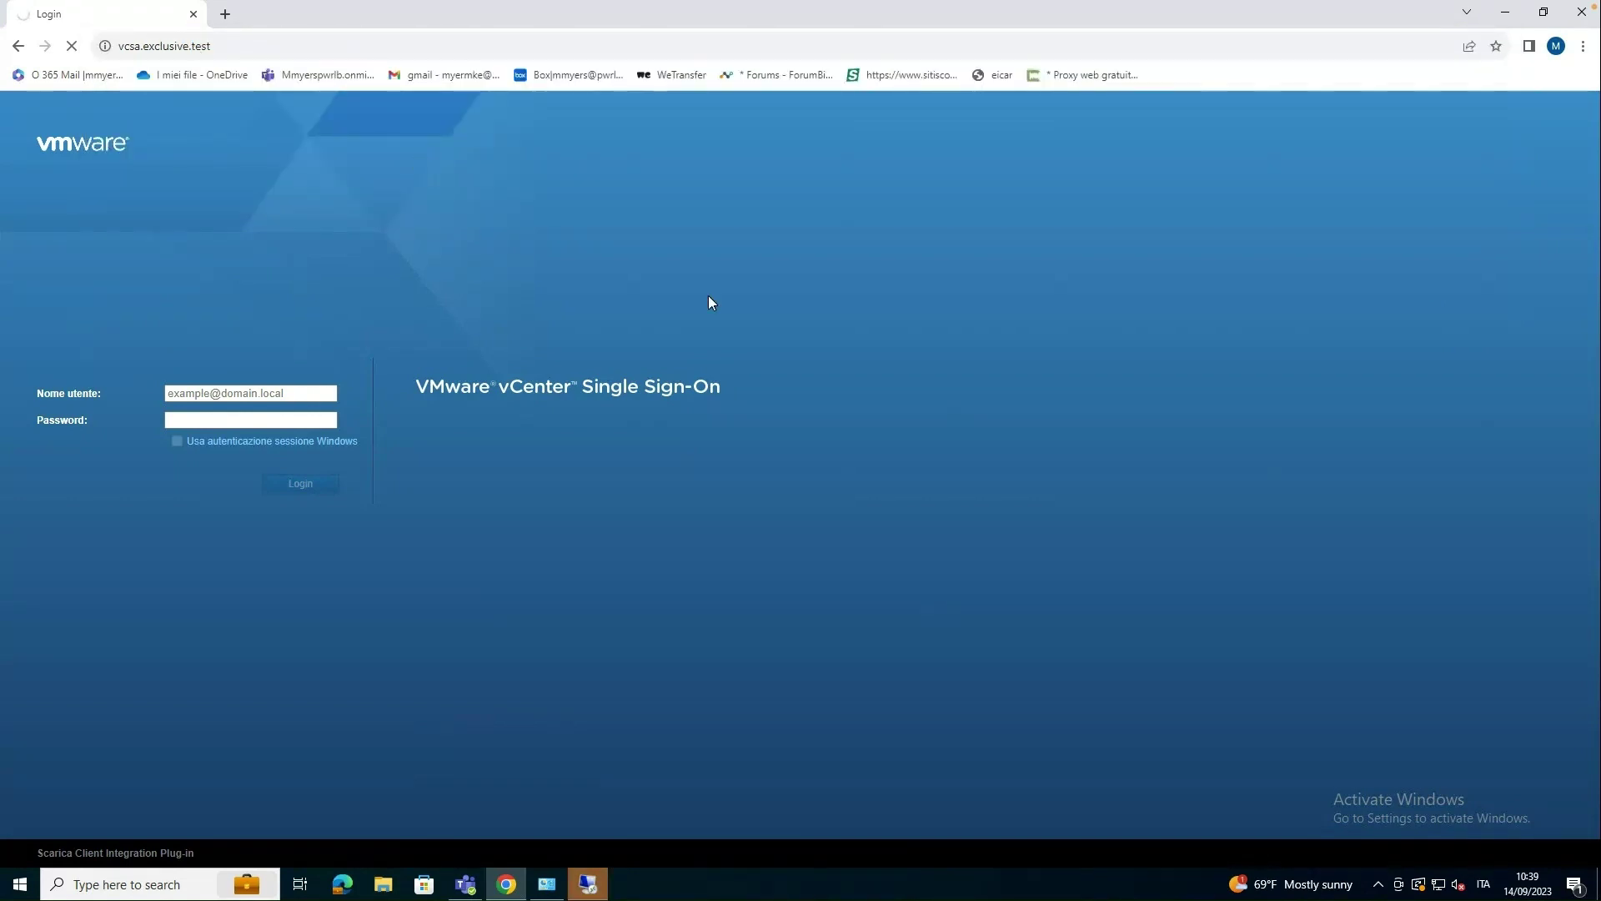
left_click(1508, 15)
left_click(1015, 327)
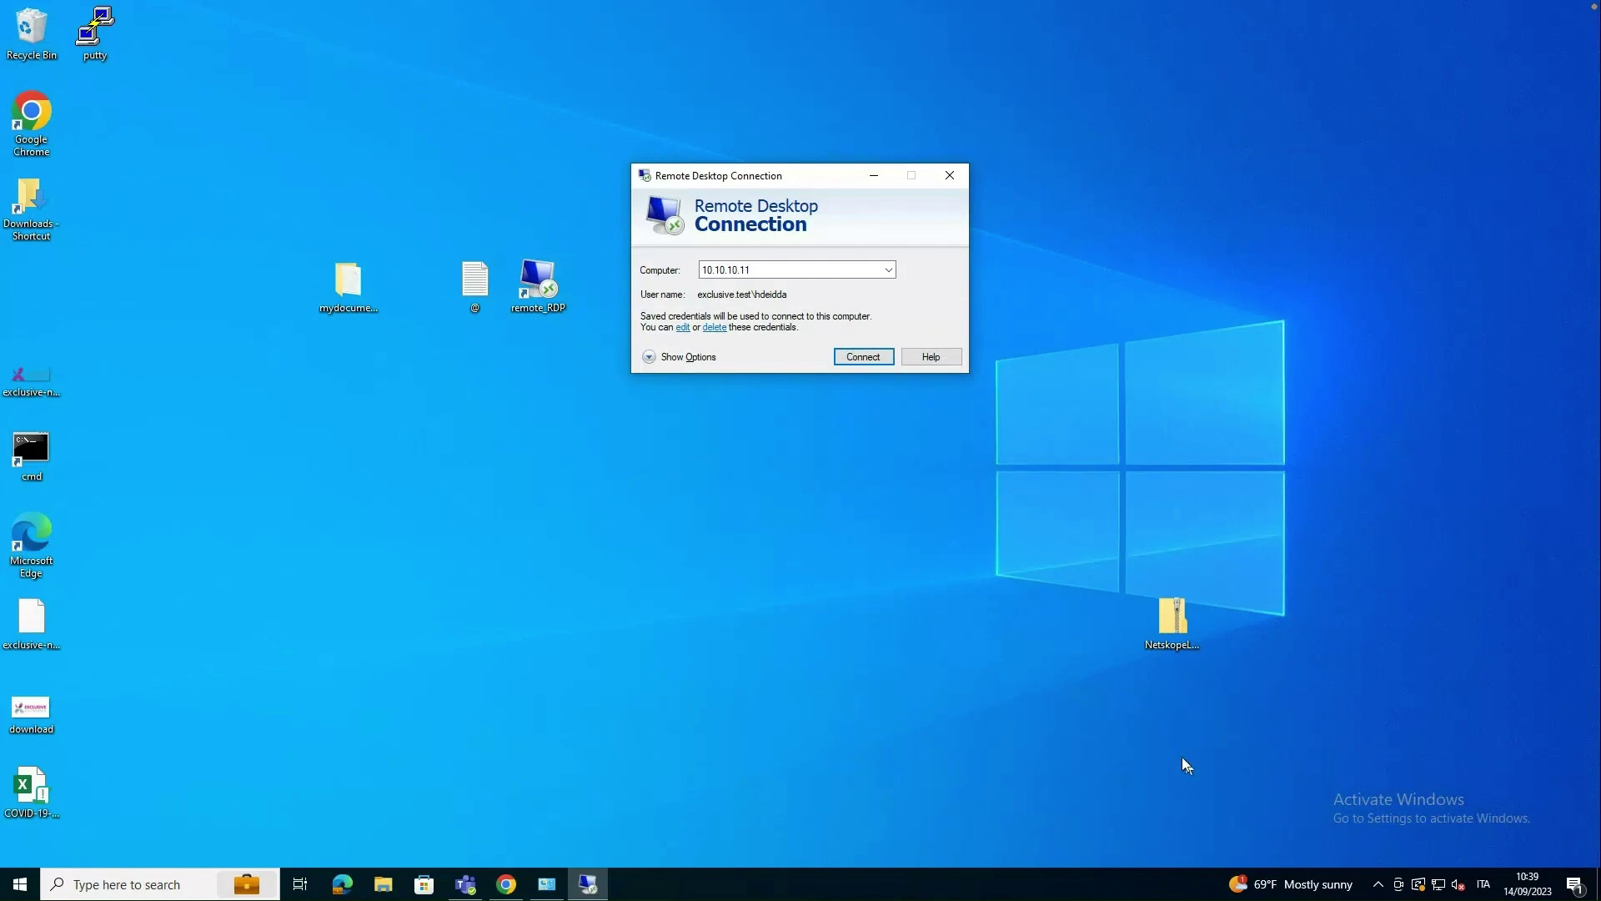
Step: Enable the Netskope Client on the virtual machine again
right_click(1381, 889)
left_click(1380, 889)
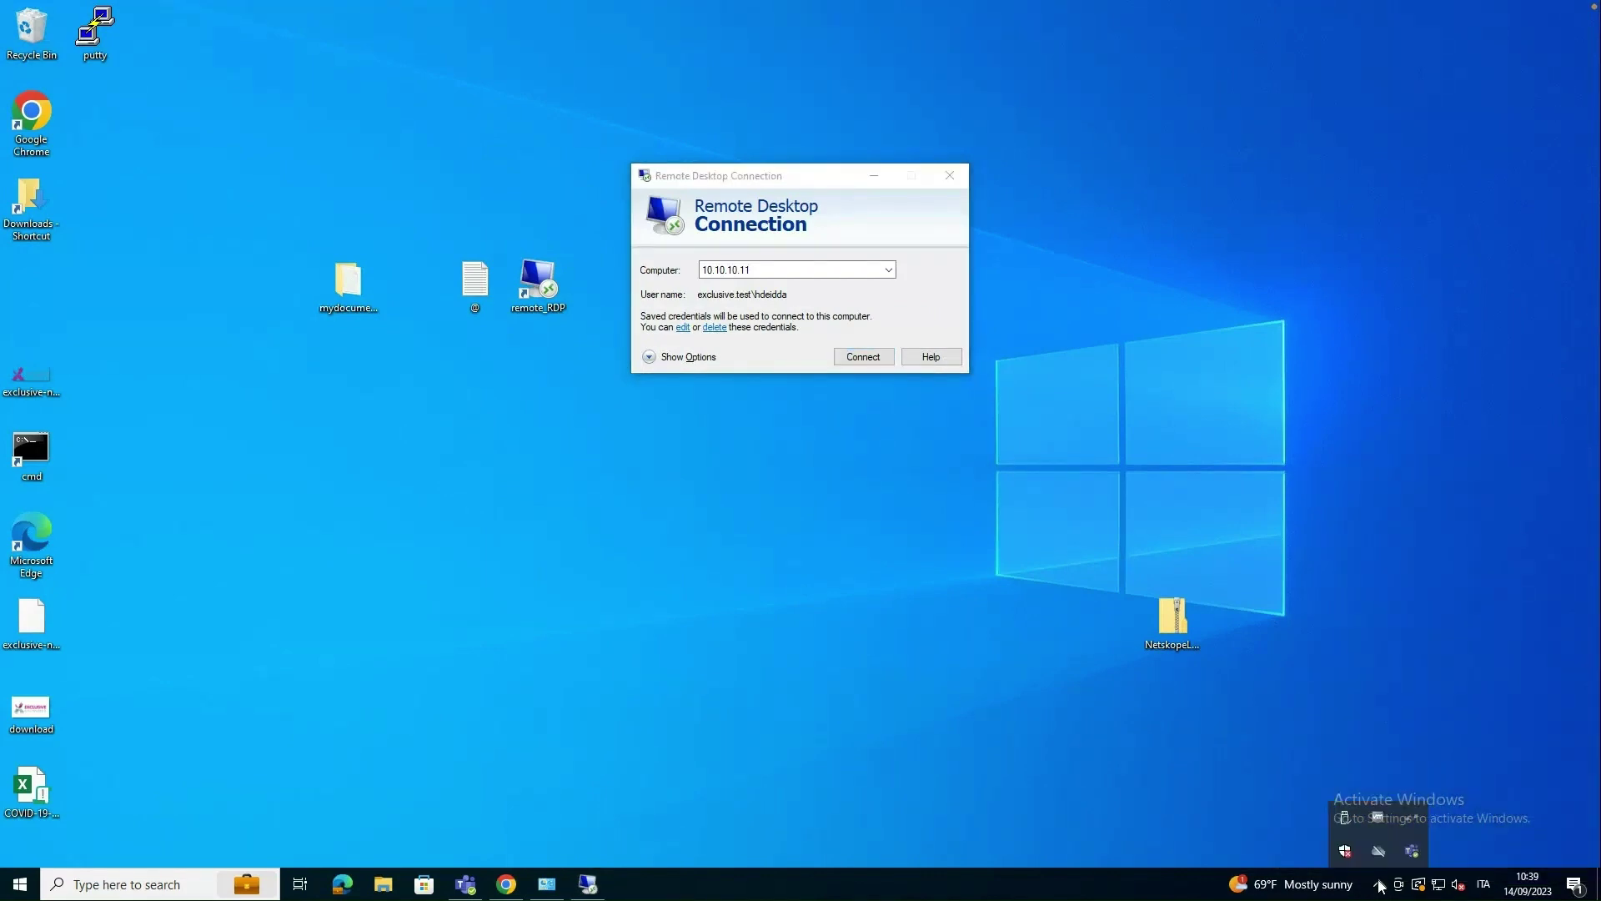
right_click(1416, 824)
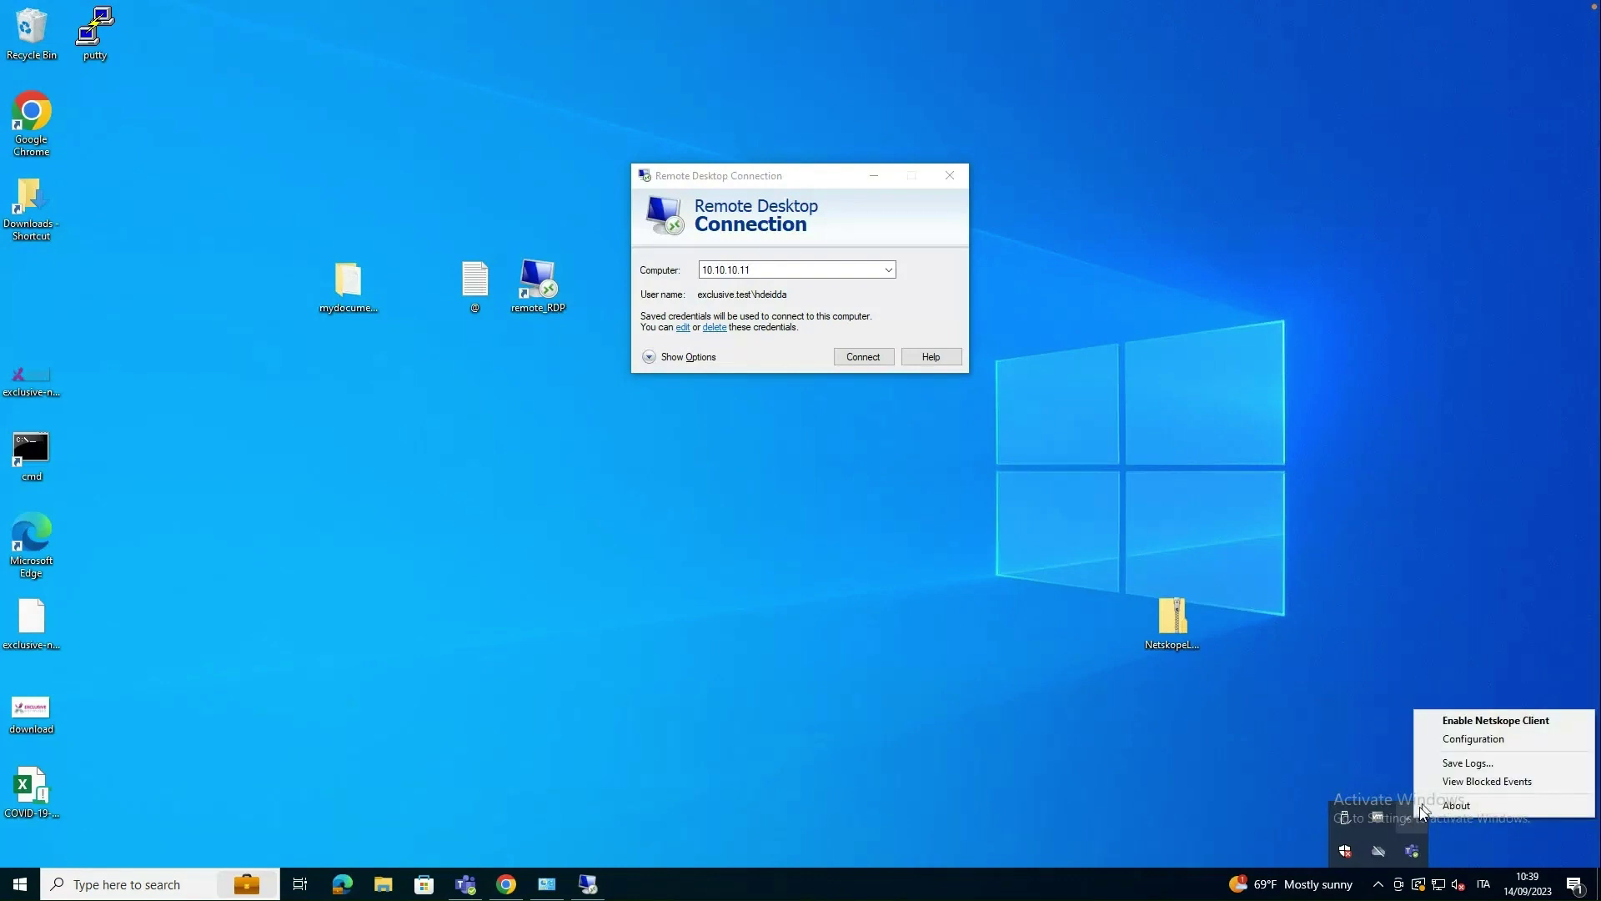
left_click(1478, 736)
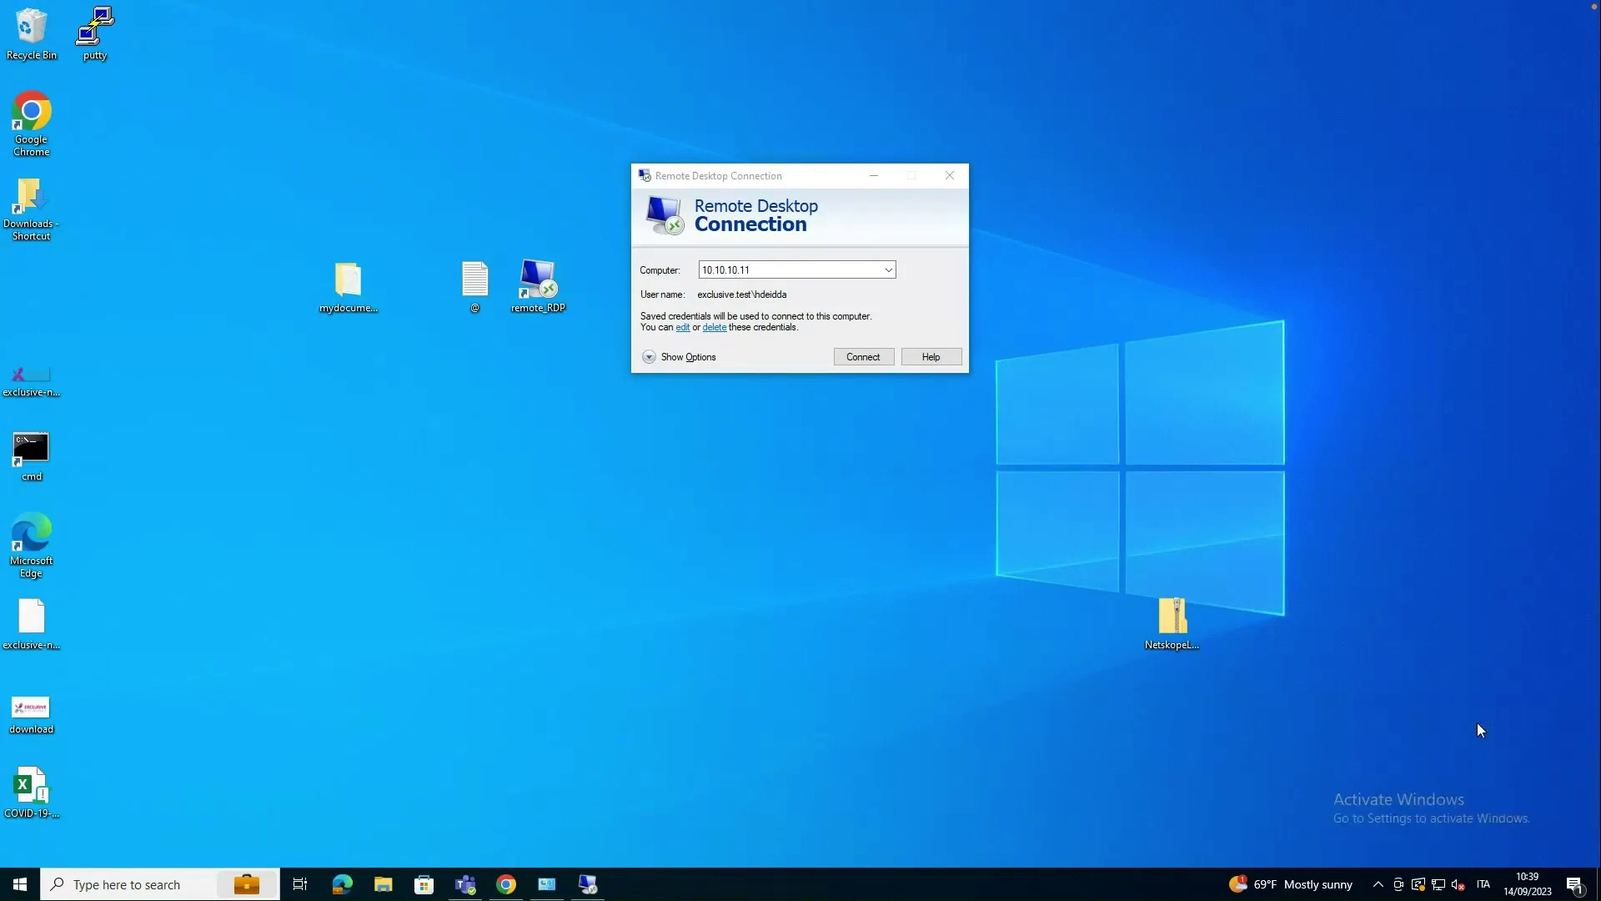
Step: View the Netskope Client's configuration details and close them
right_click(1389, 890)
left_click(1381, 891)
left_click(1380, 891)
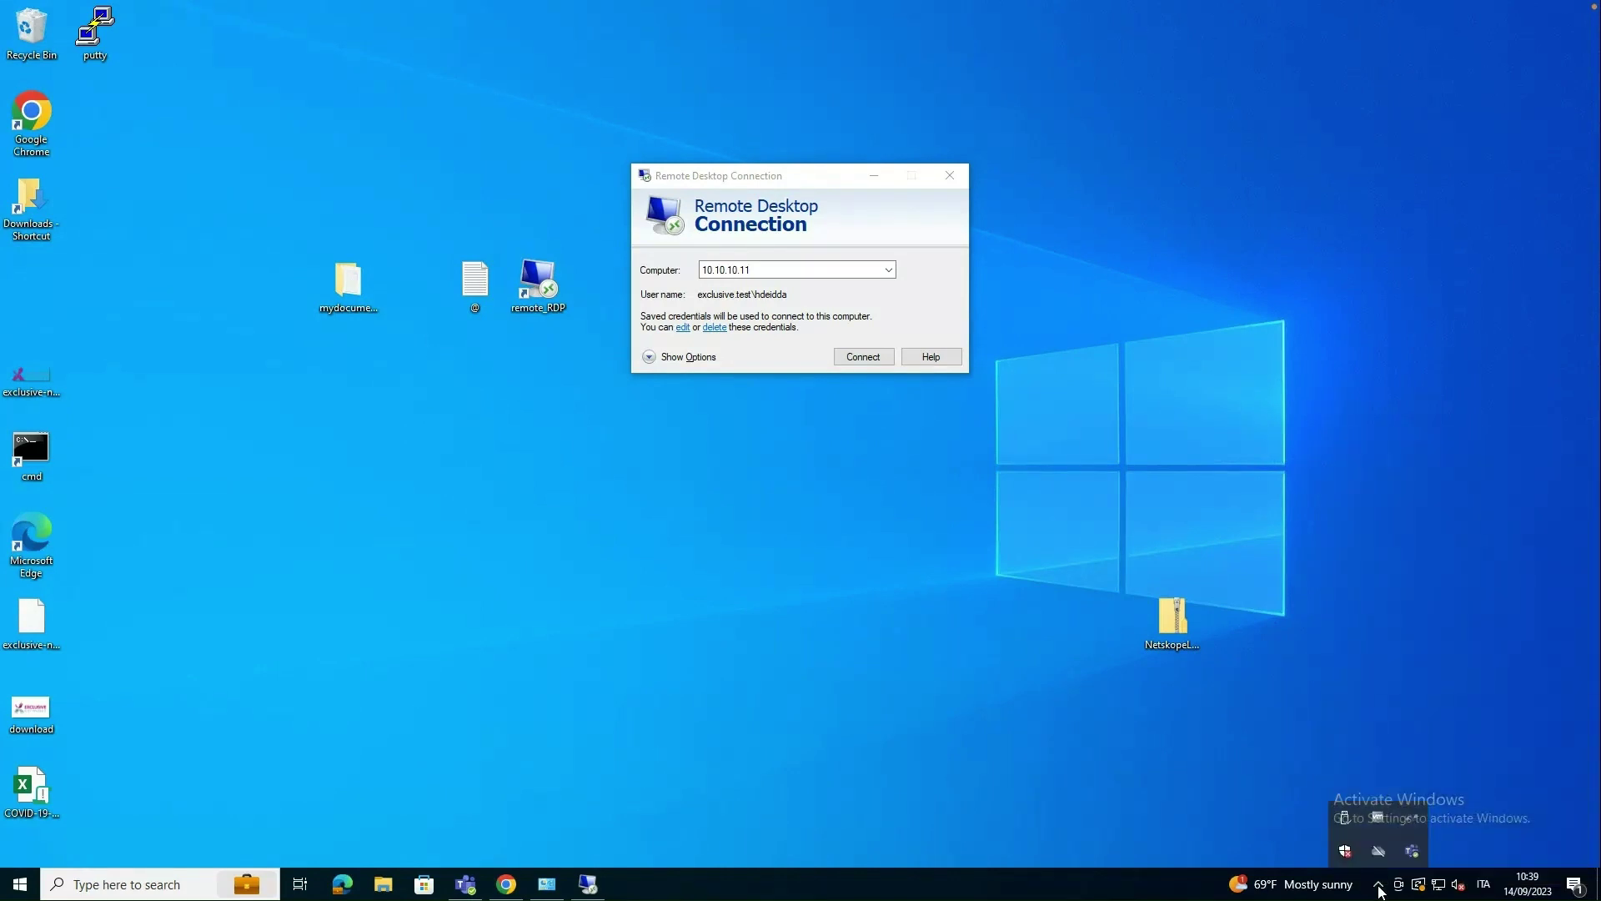
right_click(1418, 823)
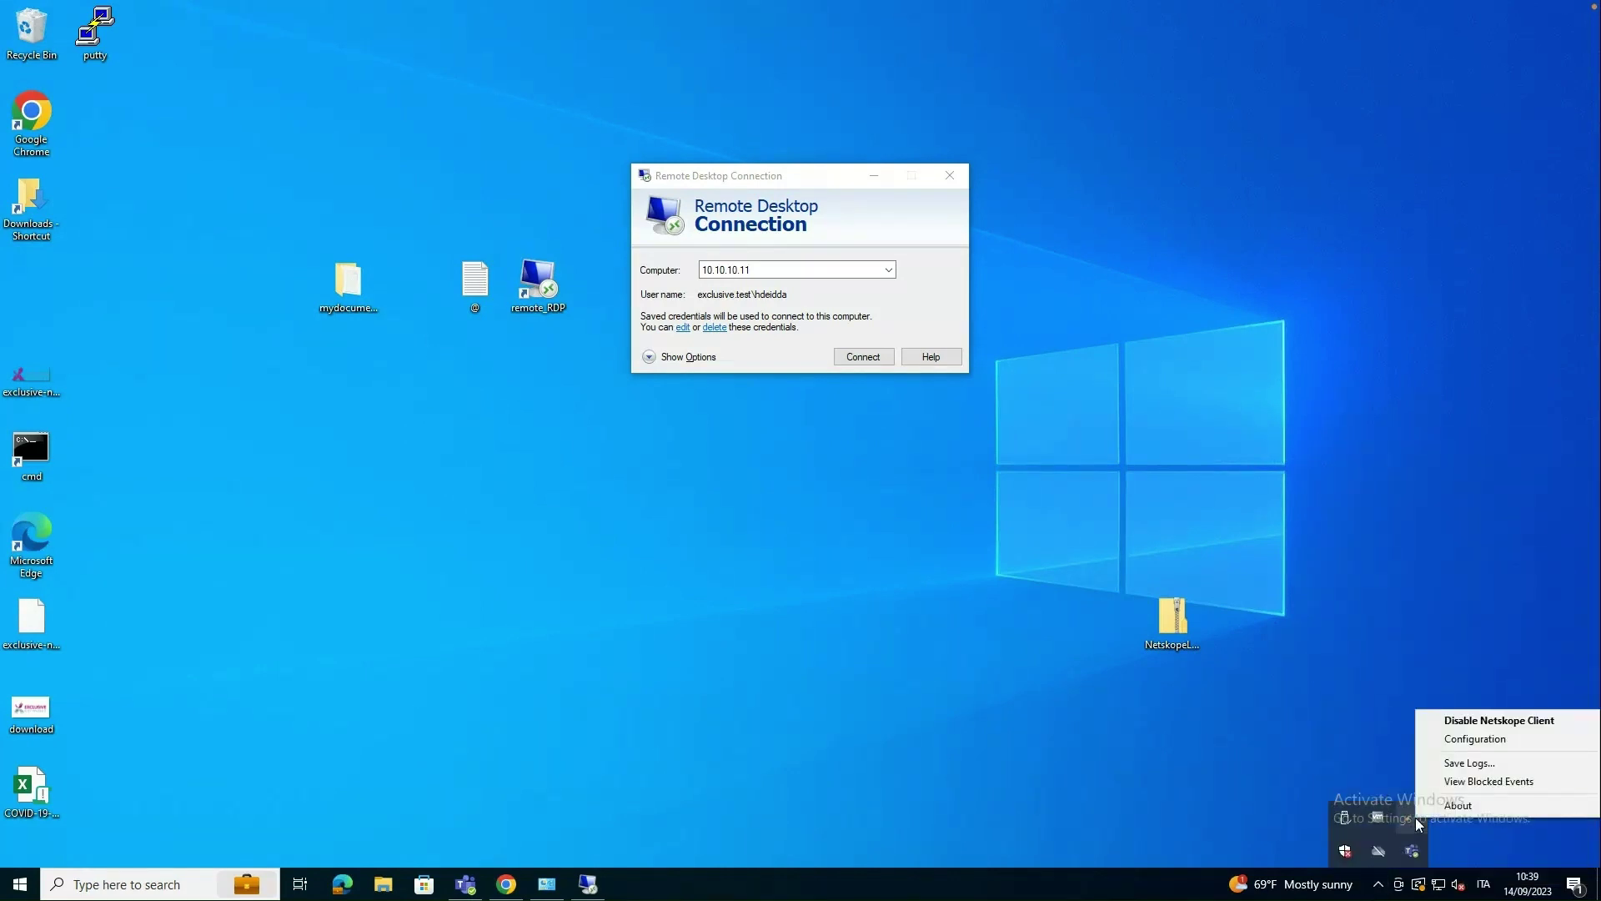
left_click(1481, 739)
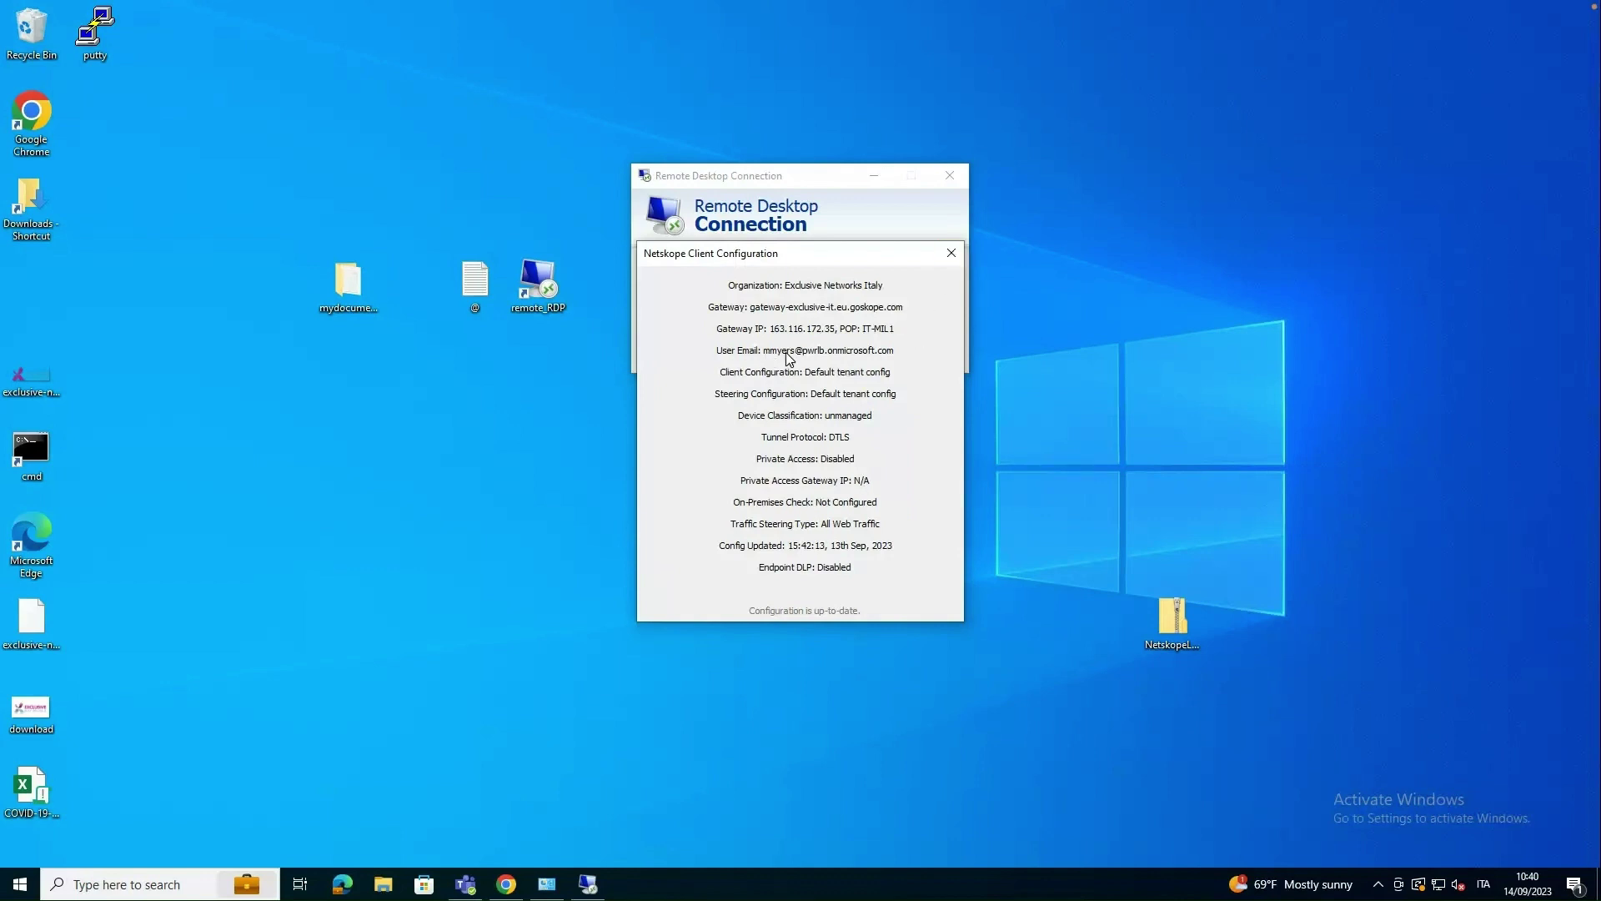
left_click(951, 254)
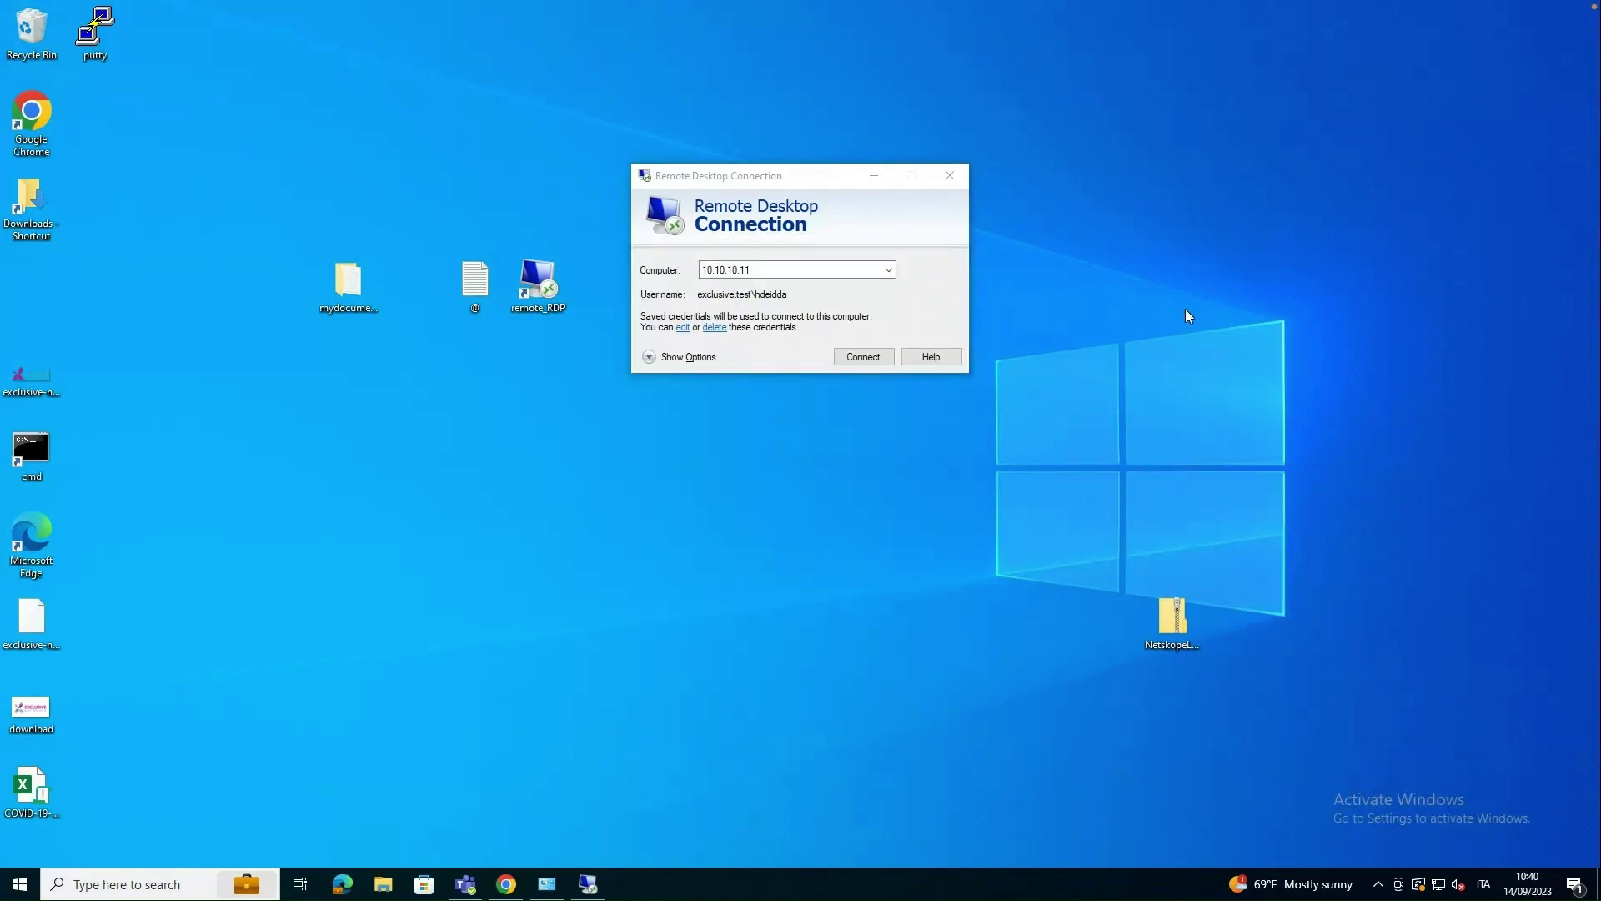
Step: Connect to 10.10.10.11 with Remote Desktop and reposition the session window on the desktop
left_click(864, 357)
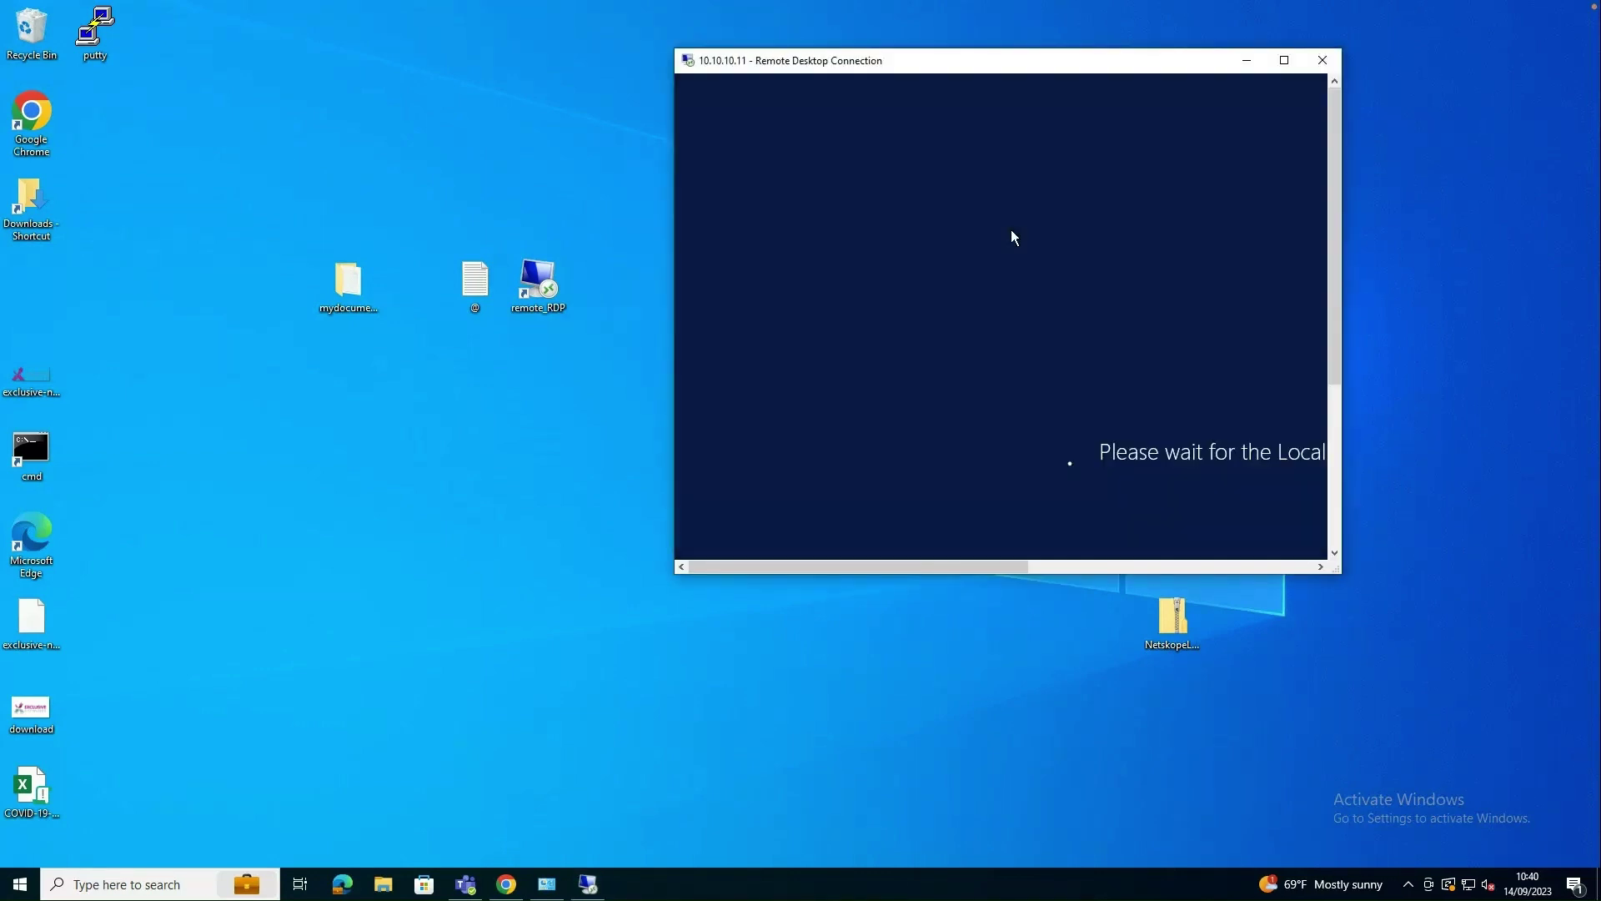
left_click(1178, 415)
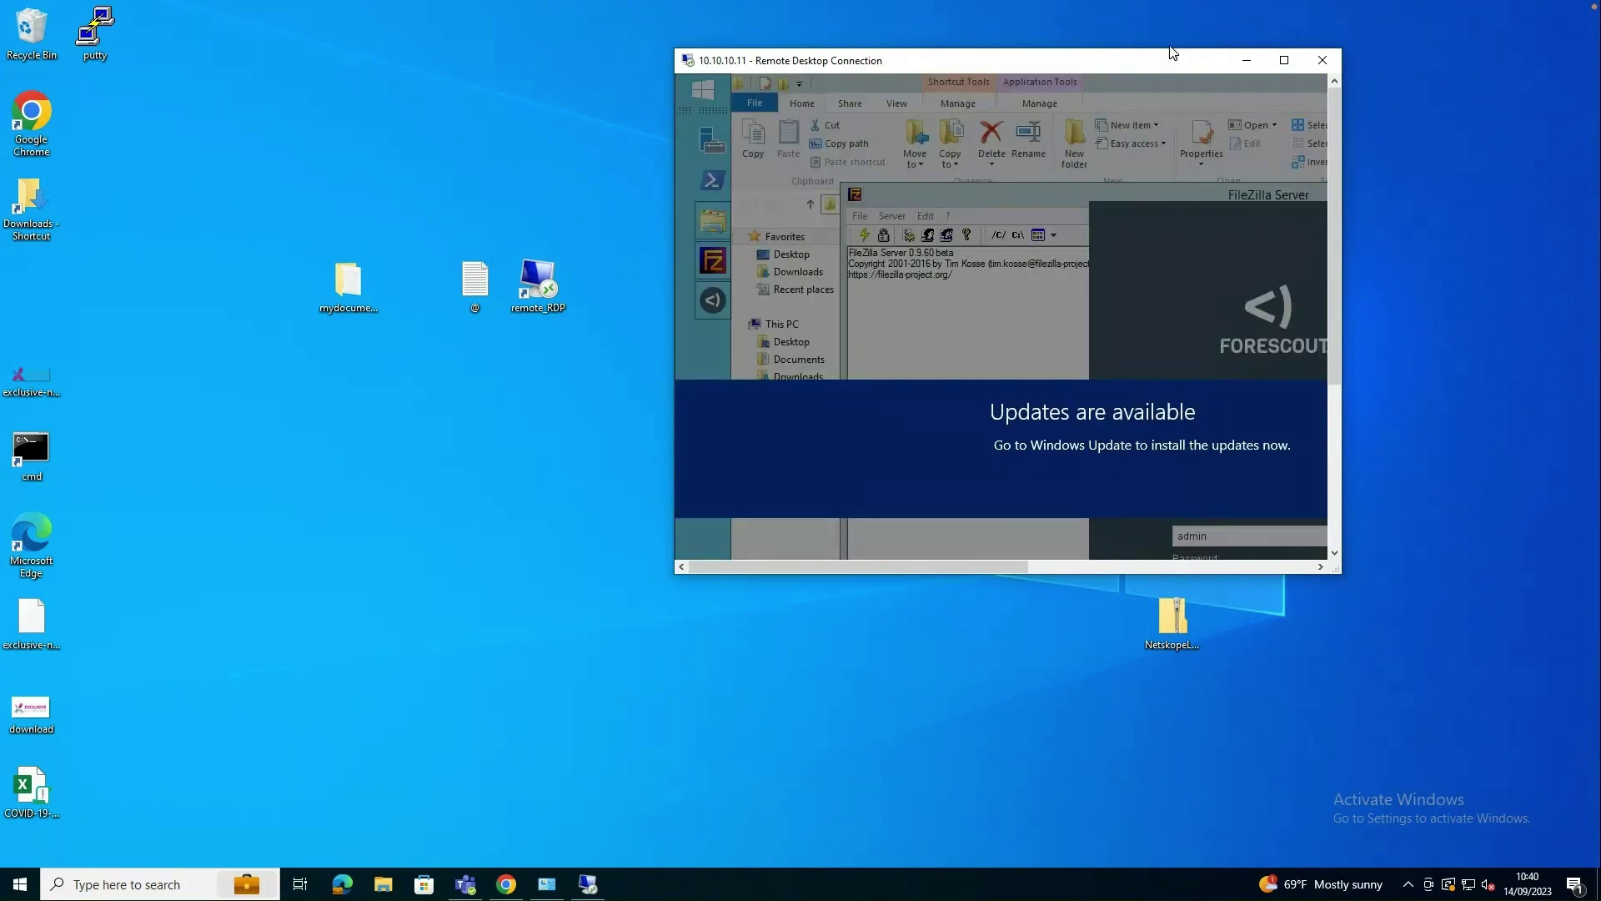
left_click_drag(898, 69, 1040, 87)
Step: Switch to Google Chrome and open the vSphere Client (HTML5) login from the vcsa.exclusive.test start page
mouse_move(516, 891)
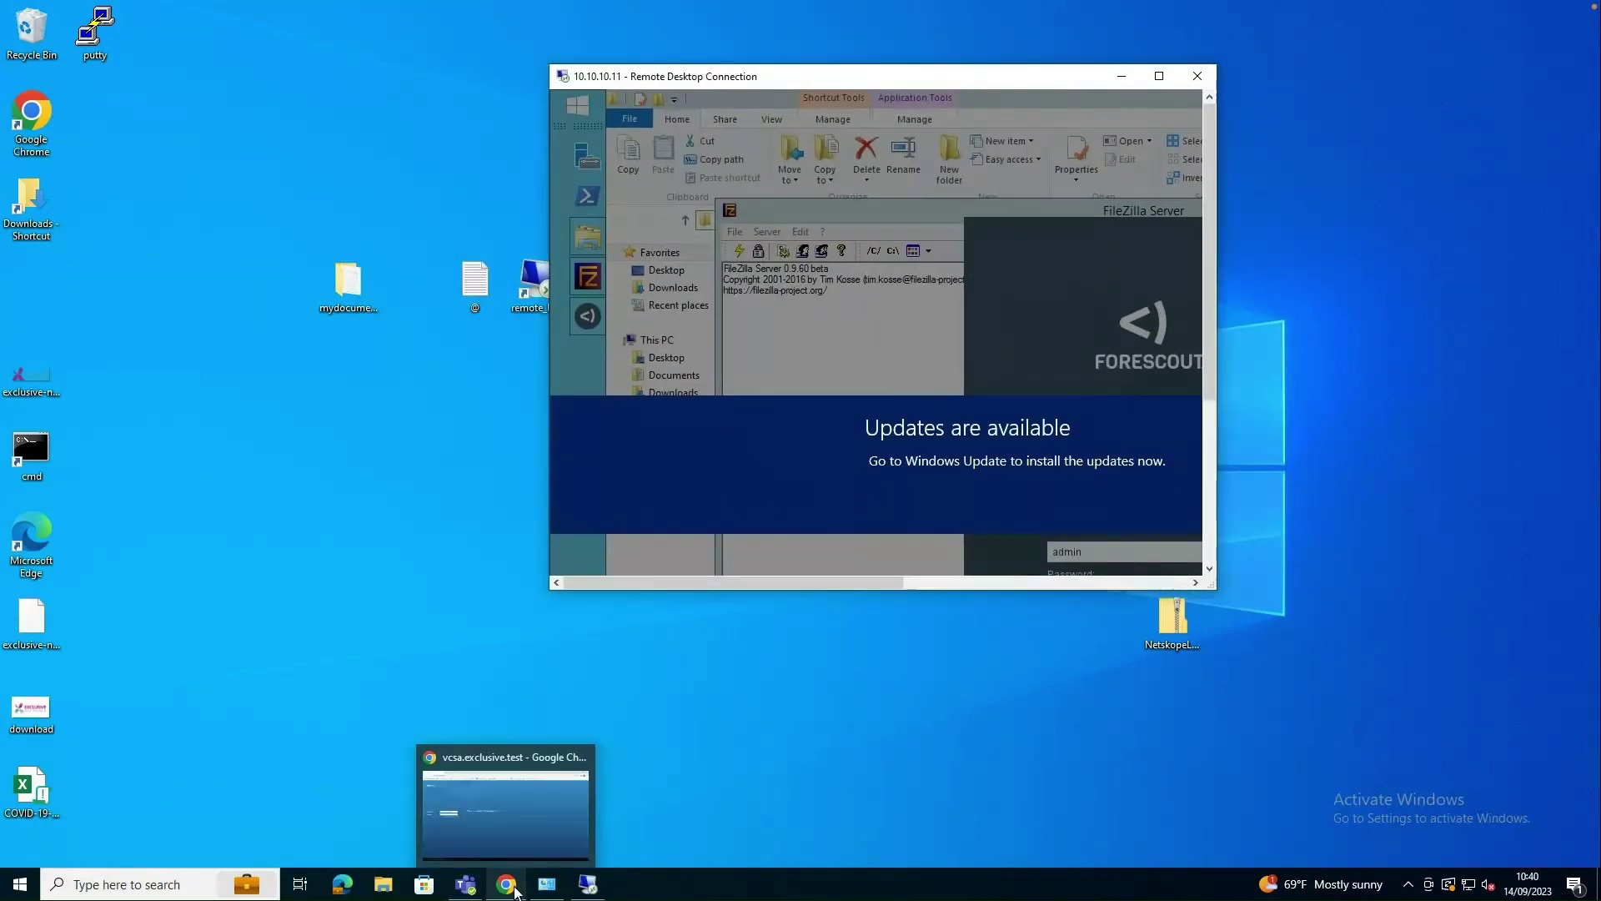
left_click(522, 843)
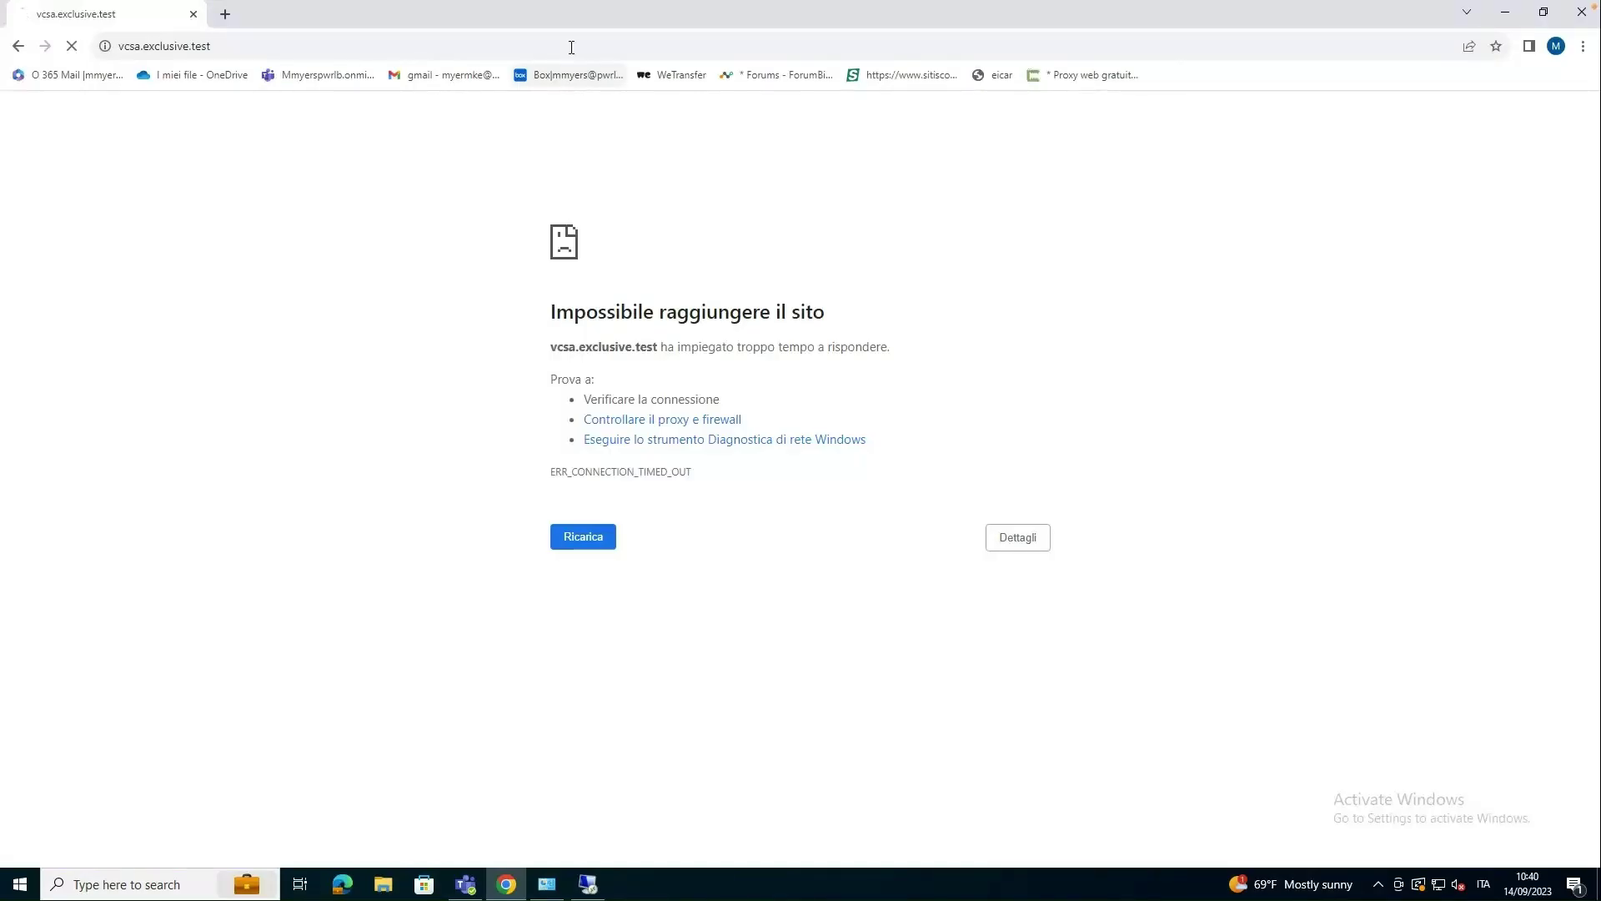
left_click(571, 46)
left_click(686, 314)
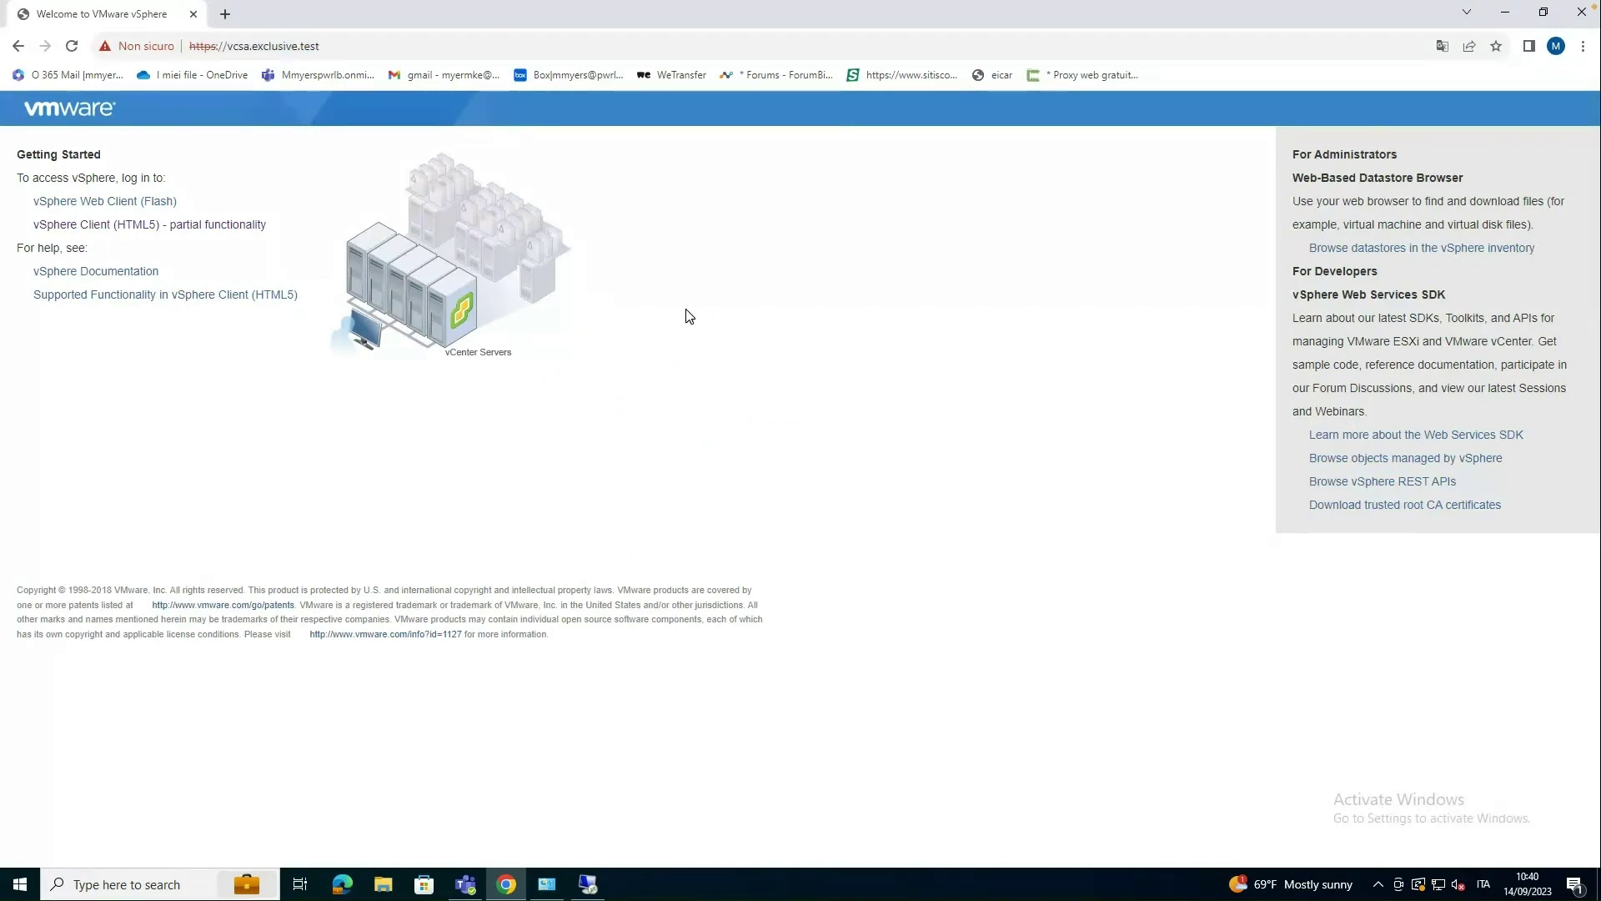
left_click(165, 226)
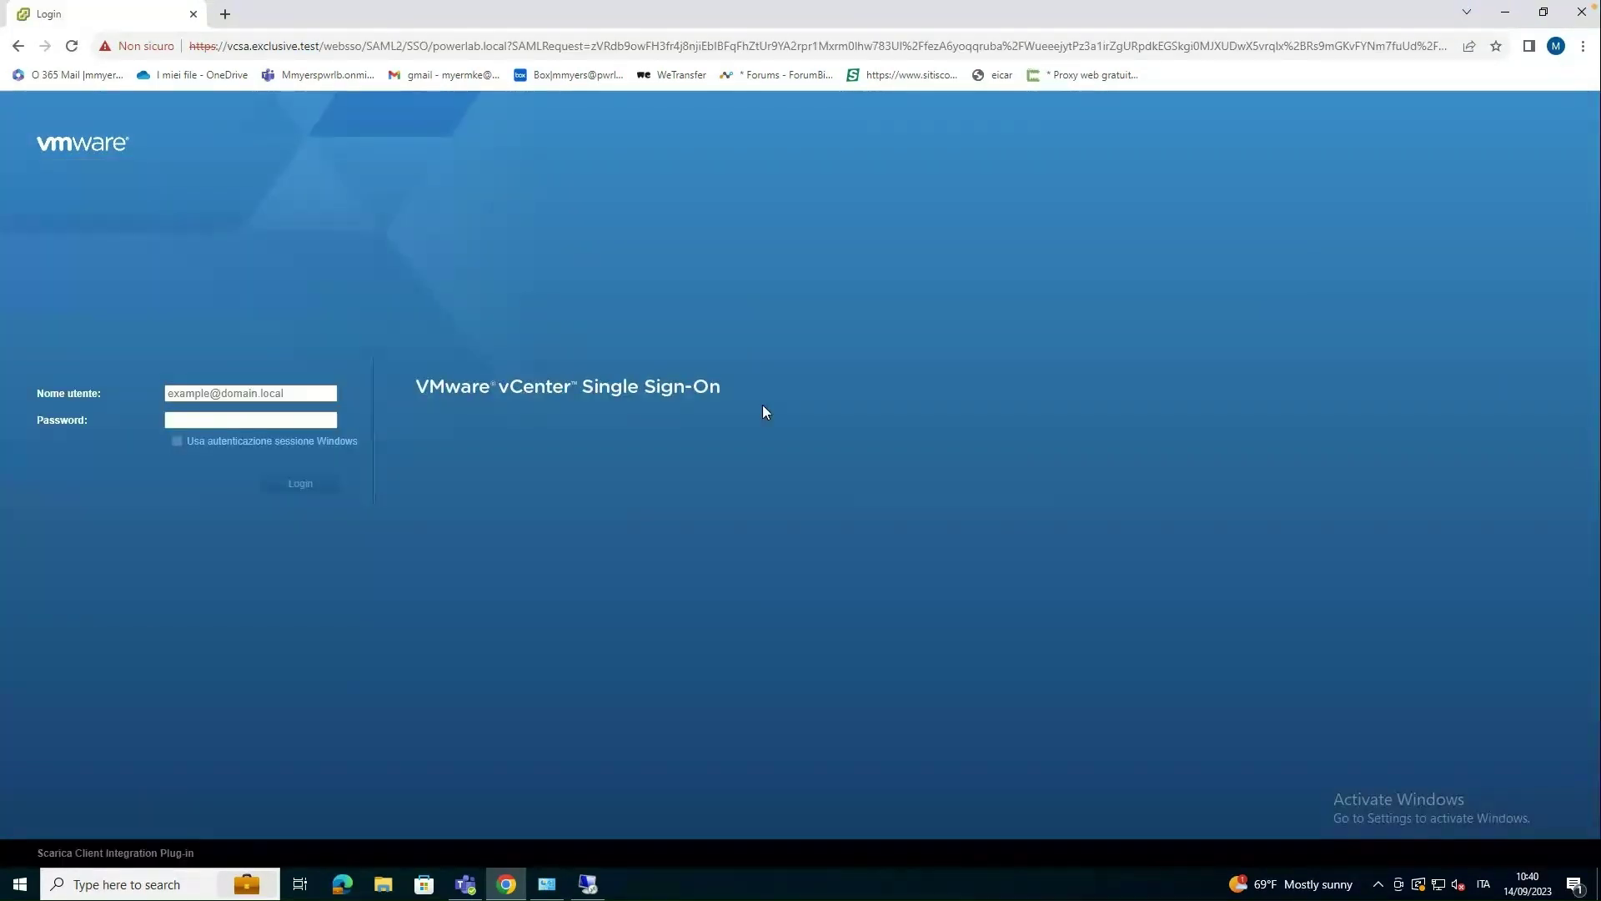
Step: Log in to VMware vCenter Single Sign-On with the saved administrator user name and the account password
left_click(256, 393)
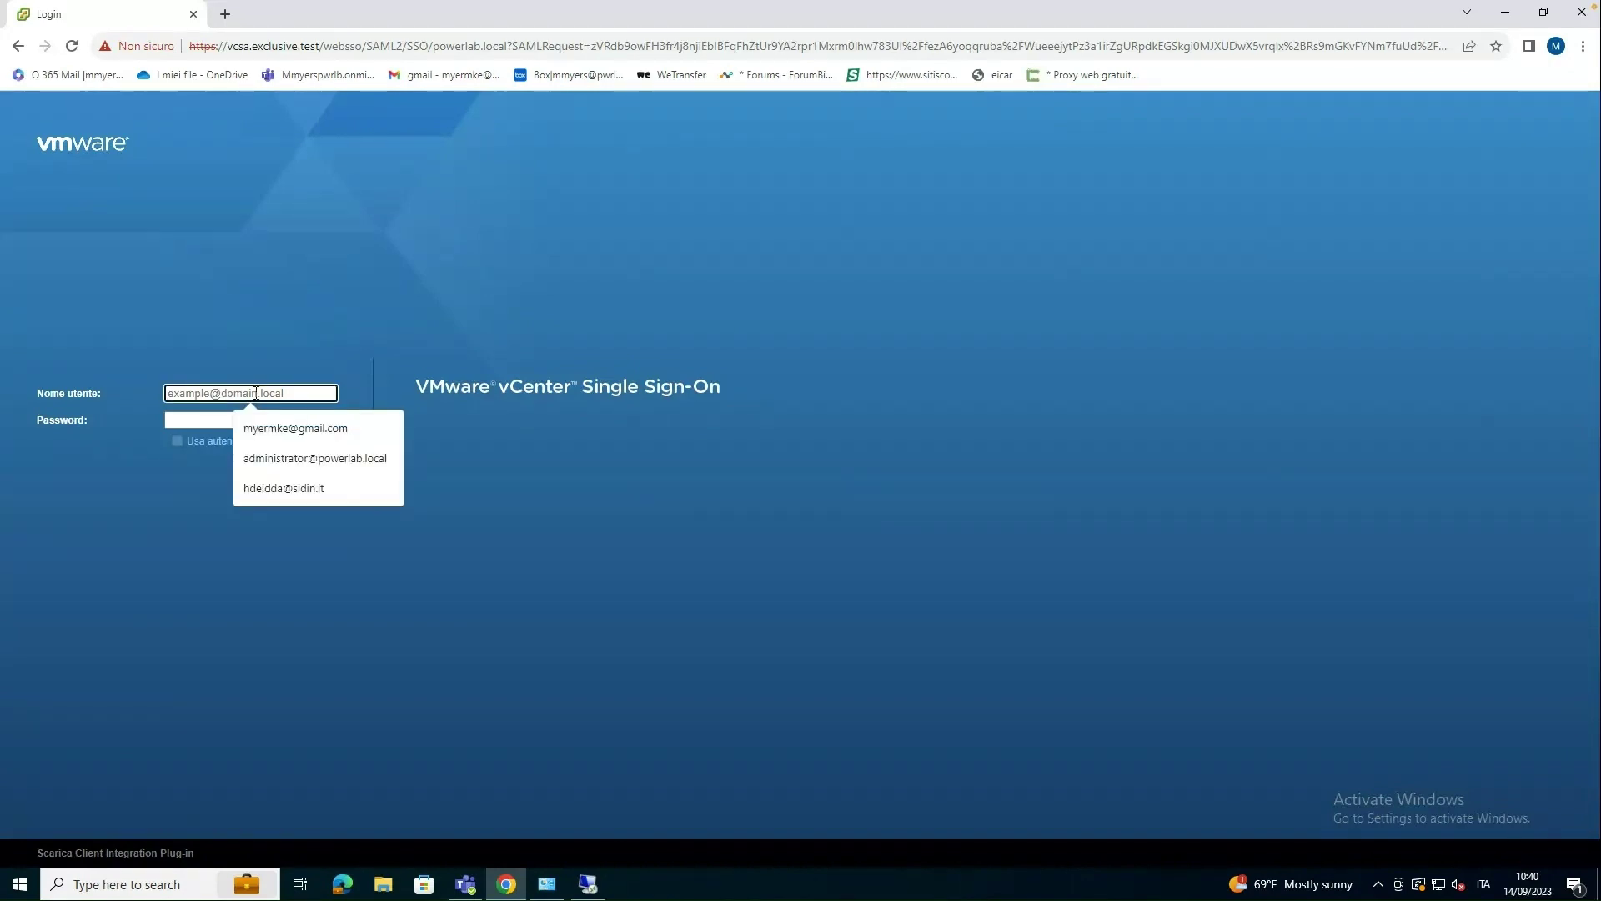
left_click(272, 463)
left_click(303, 419)
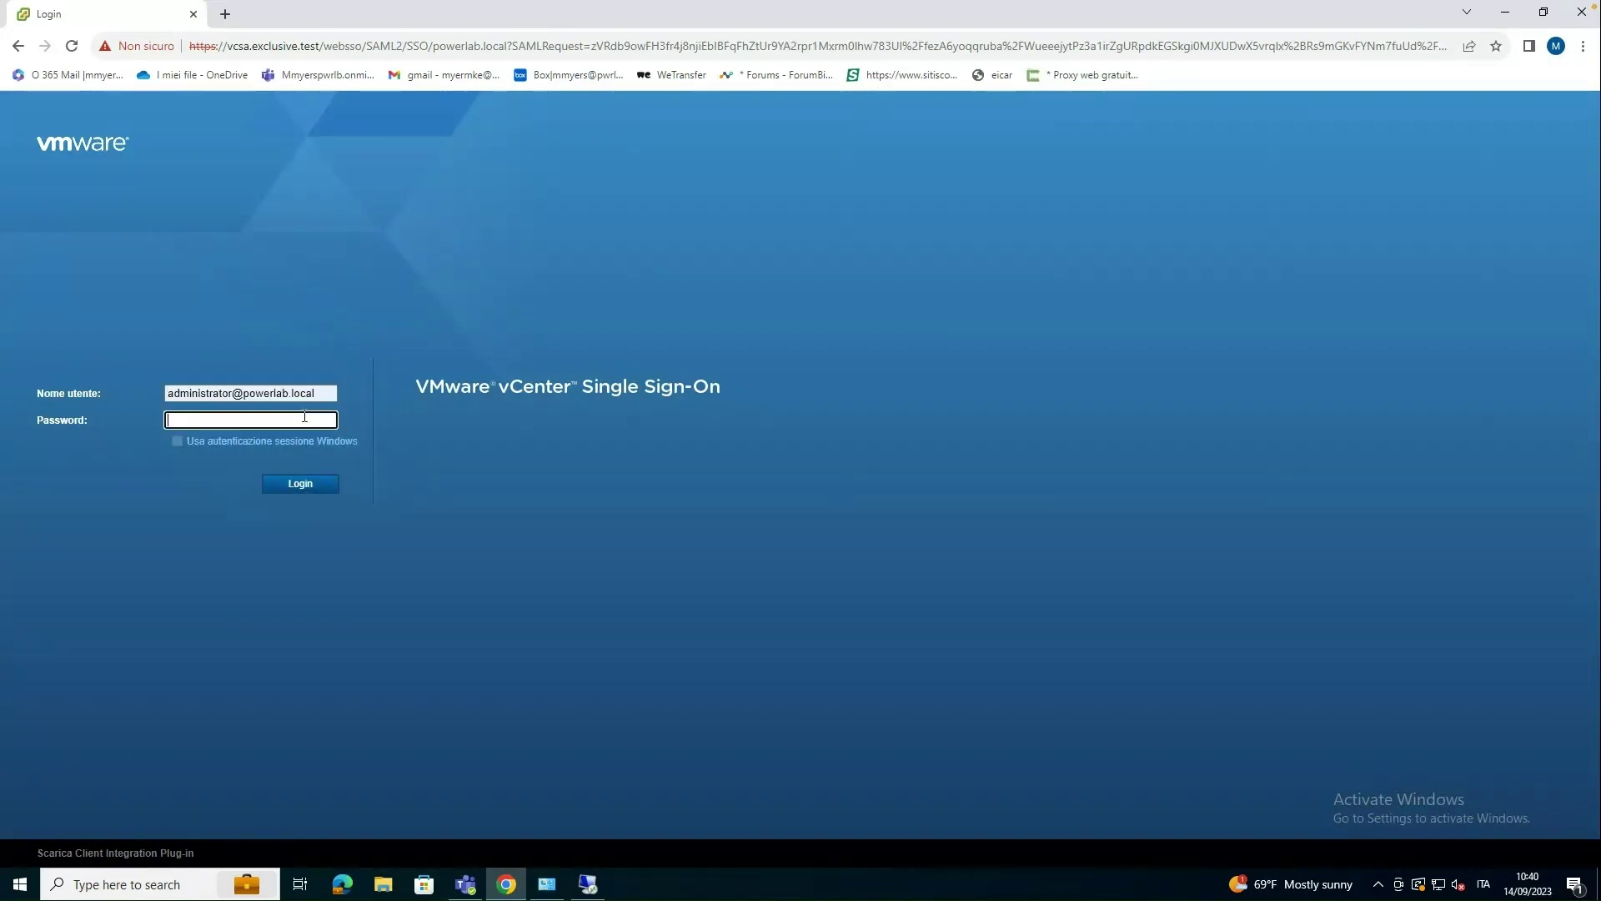
type("•••••••••")
left_click(301, 482)
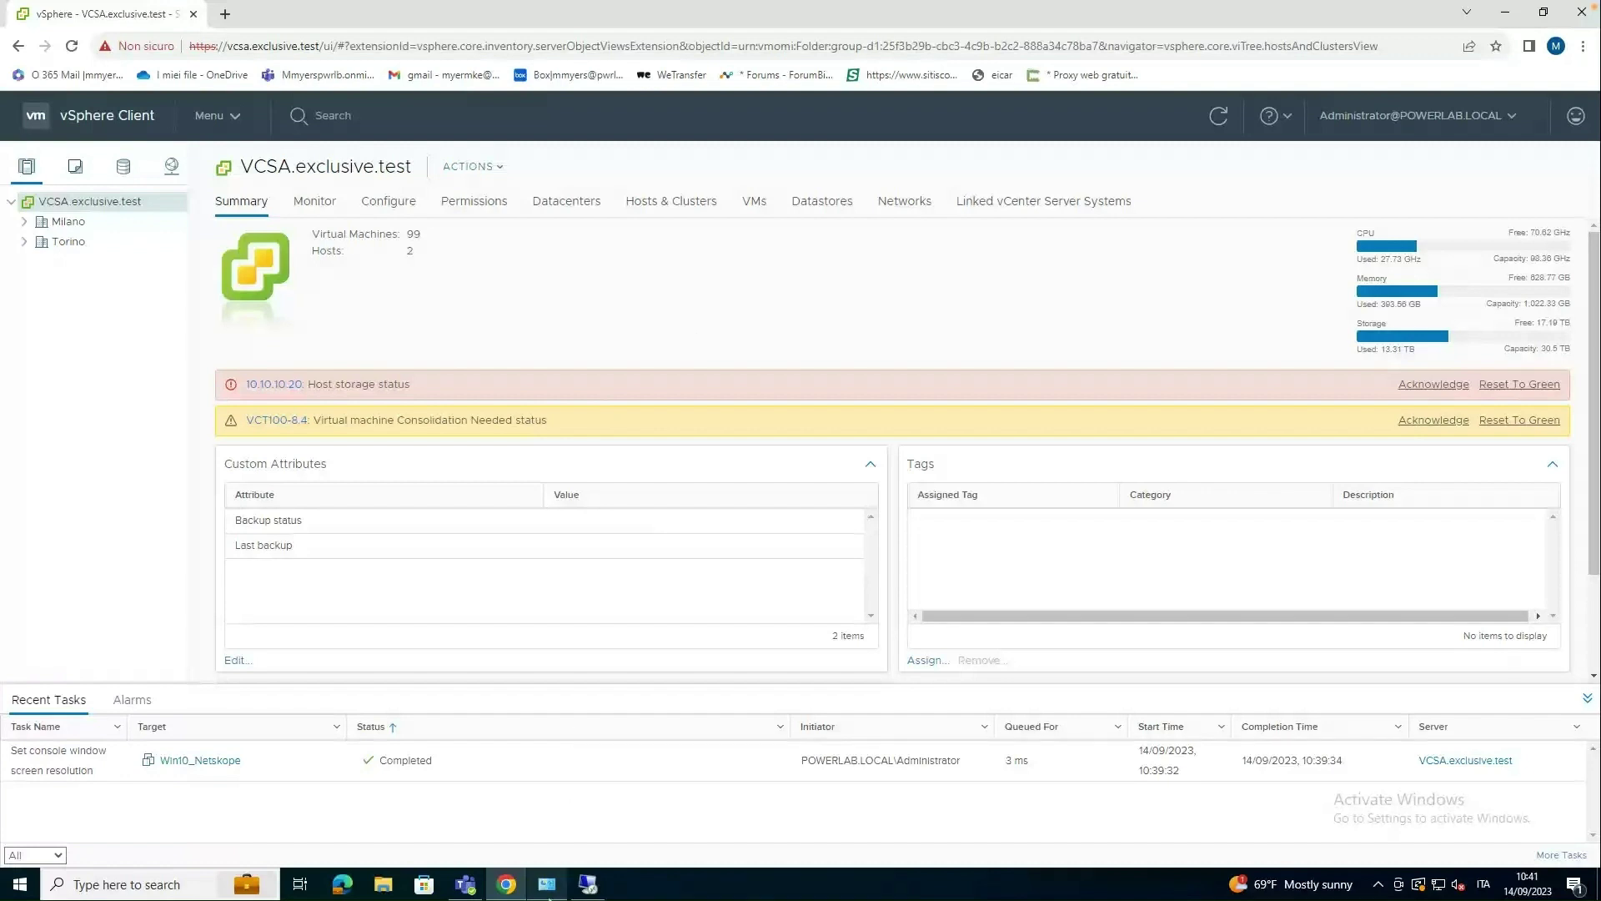
Step: Switch to the vSphere Client in Safari, disconnect Network adapter 1 of Win10_Netskope, and return to that virtual machine's Remote Desktop window
mouse_move(564, 888)
key("ctrl+Up")
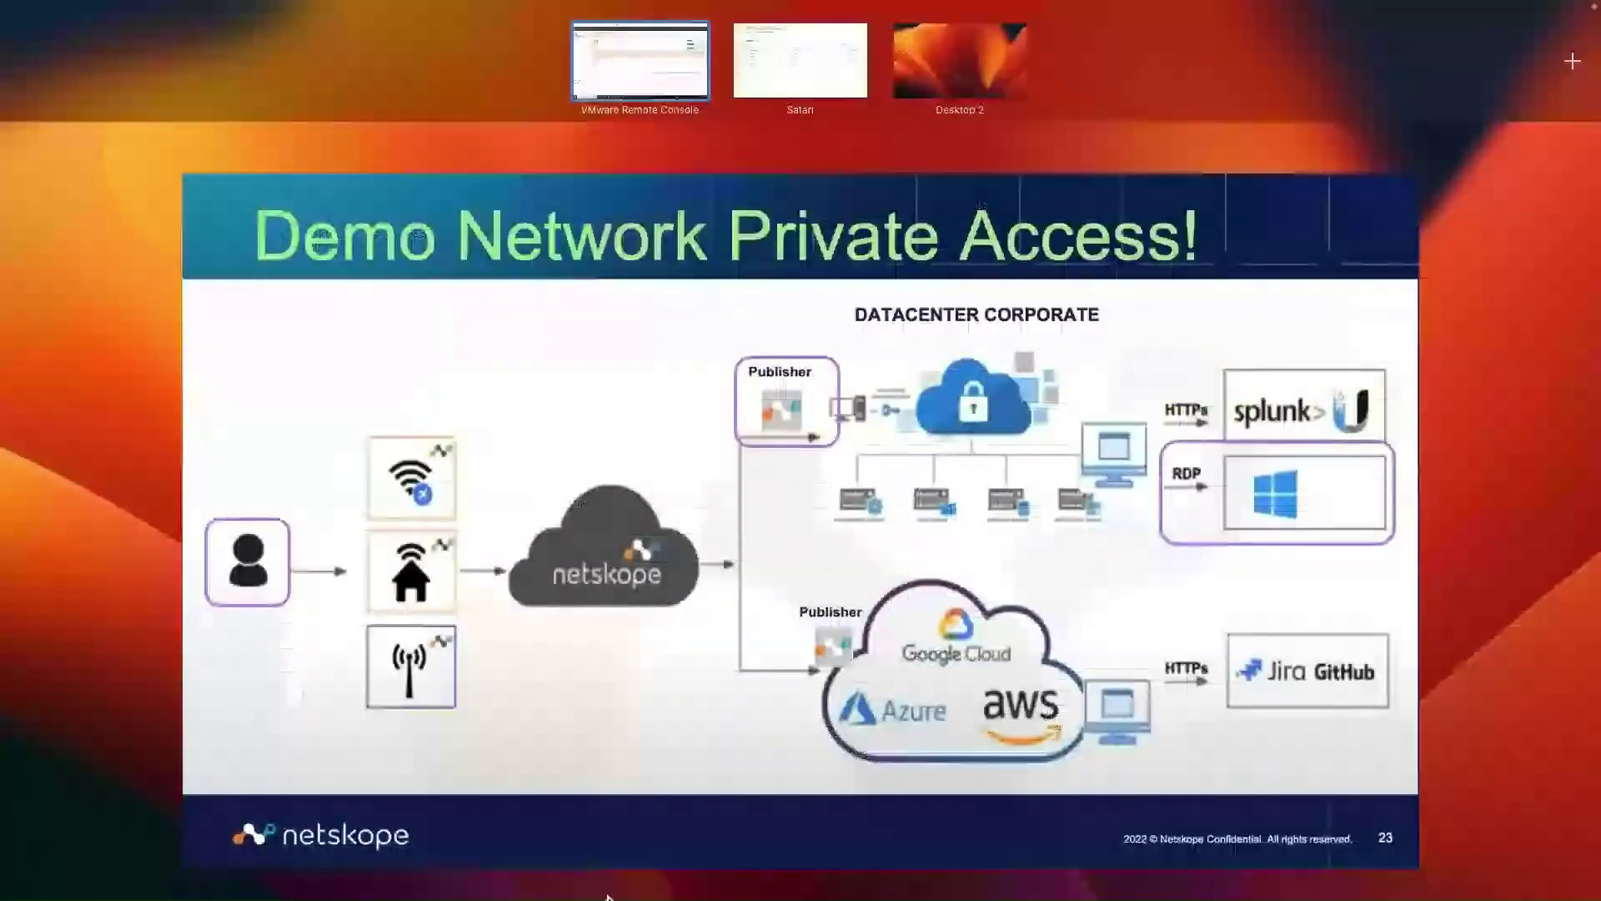
left_click(808, 53)
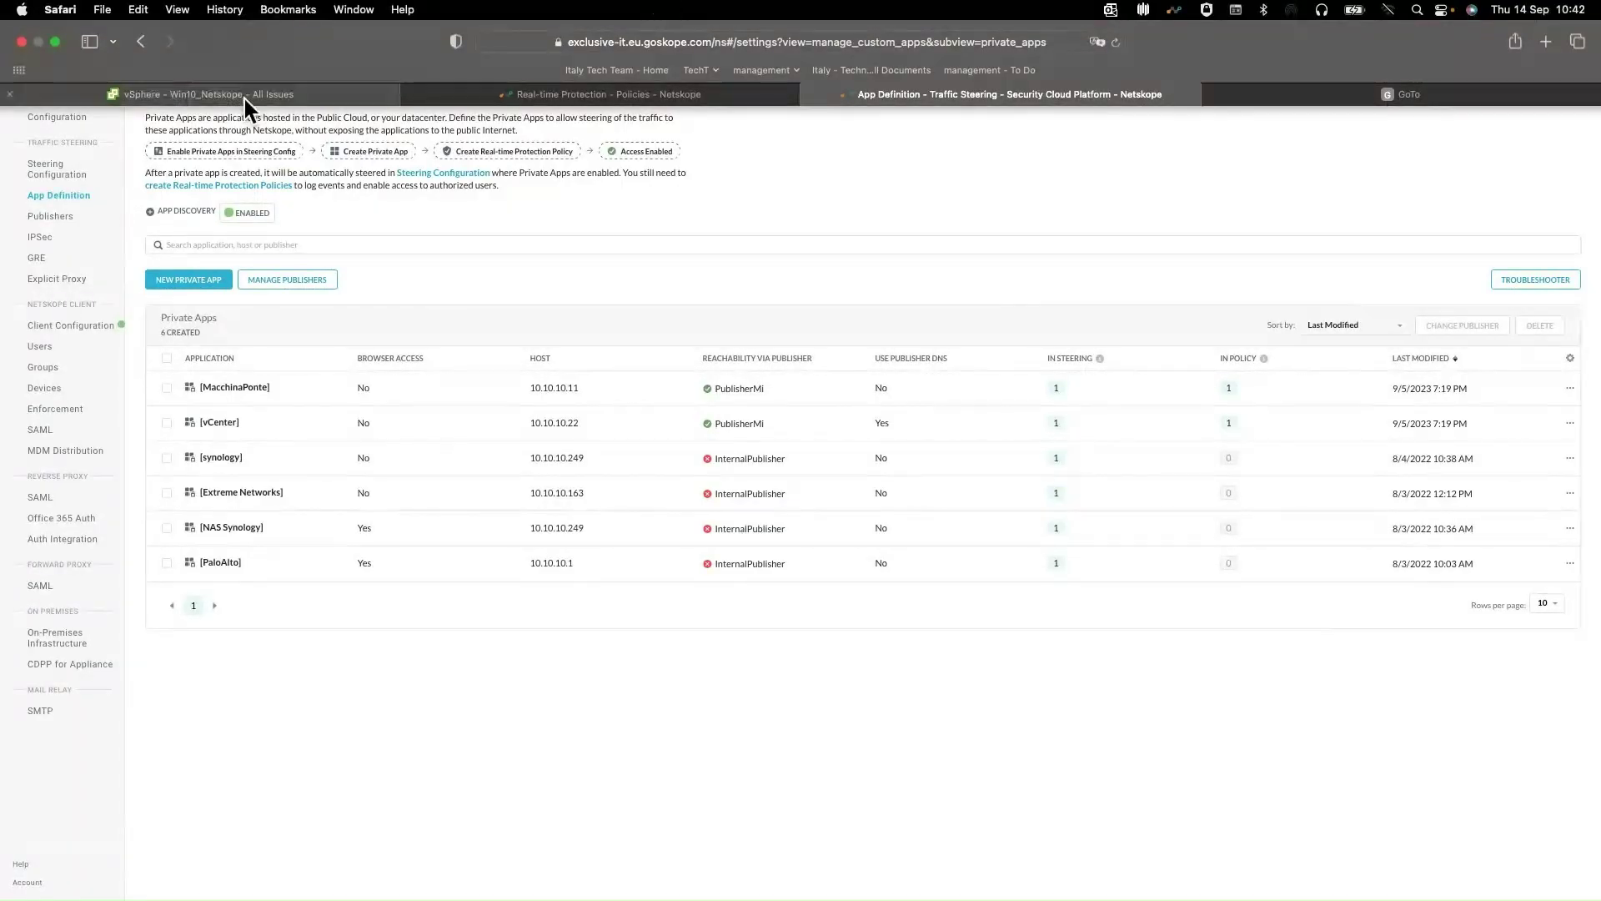
left_click(243, 98)
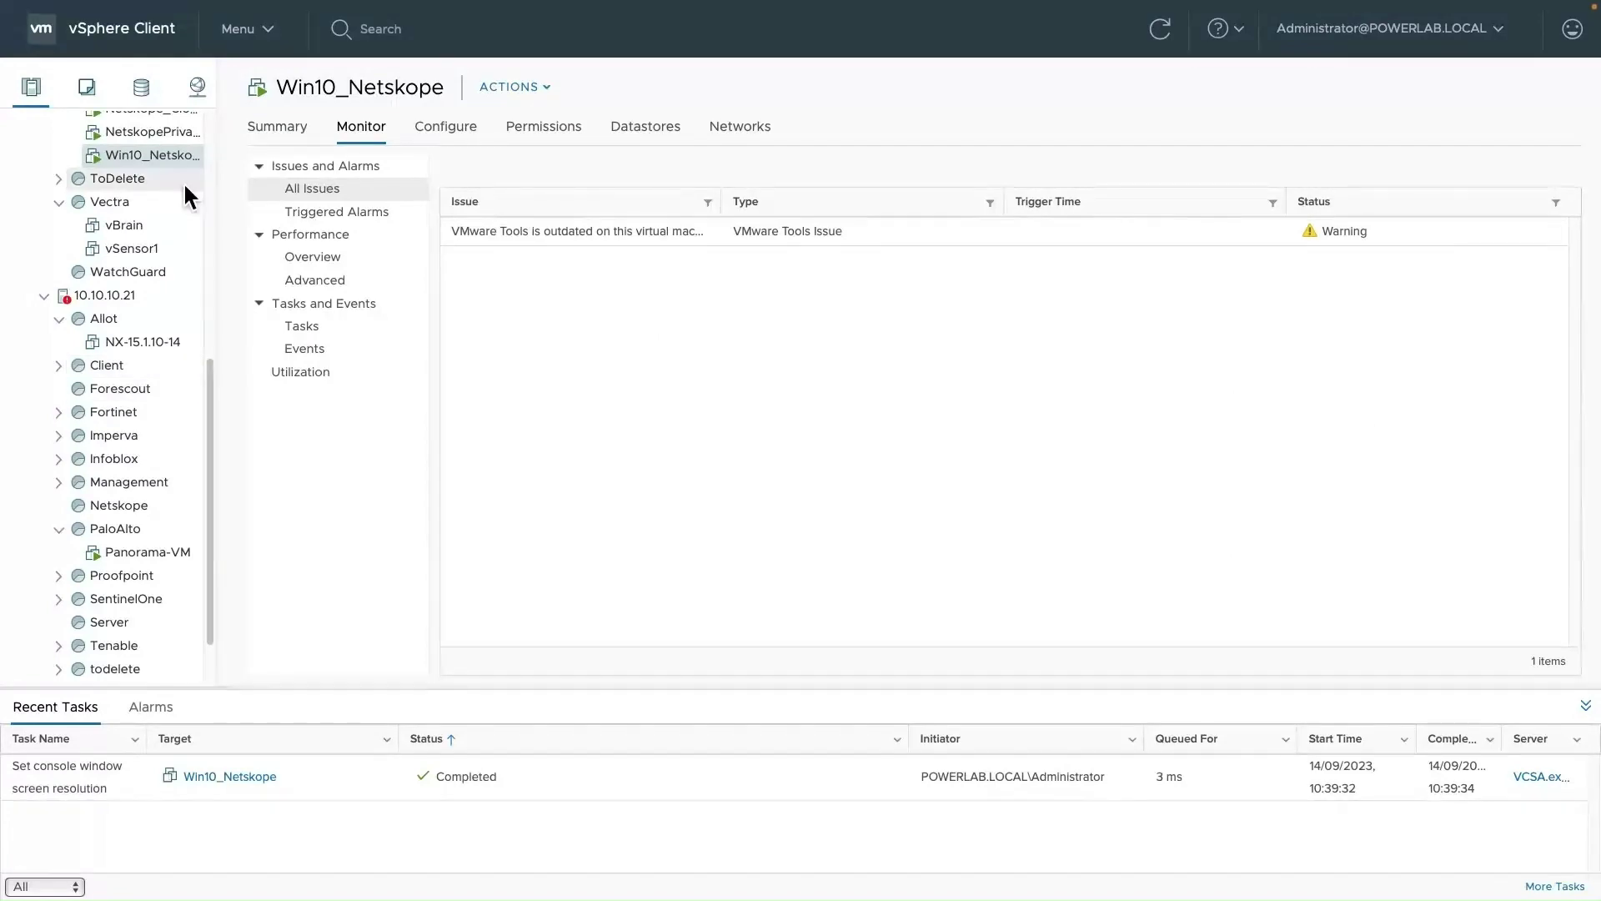
right_click(170, 154)
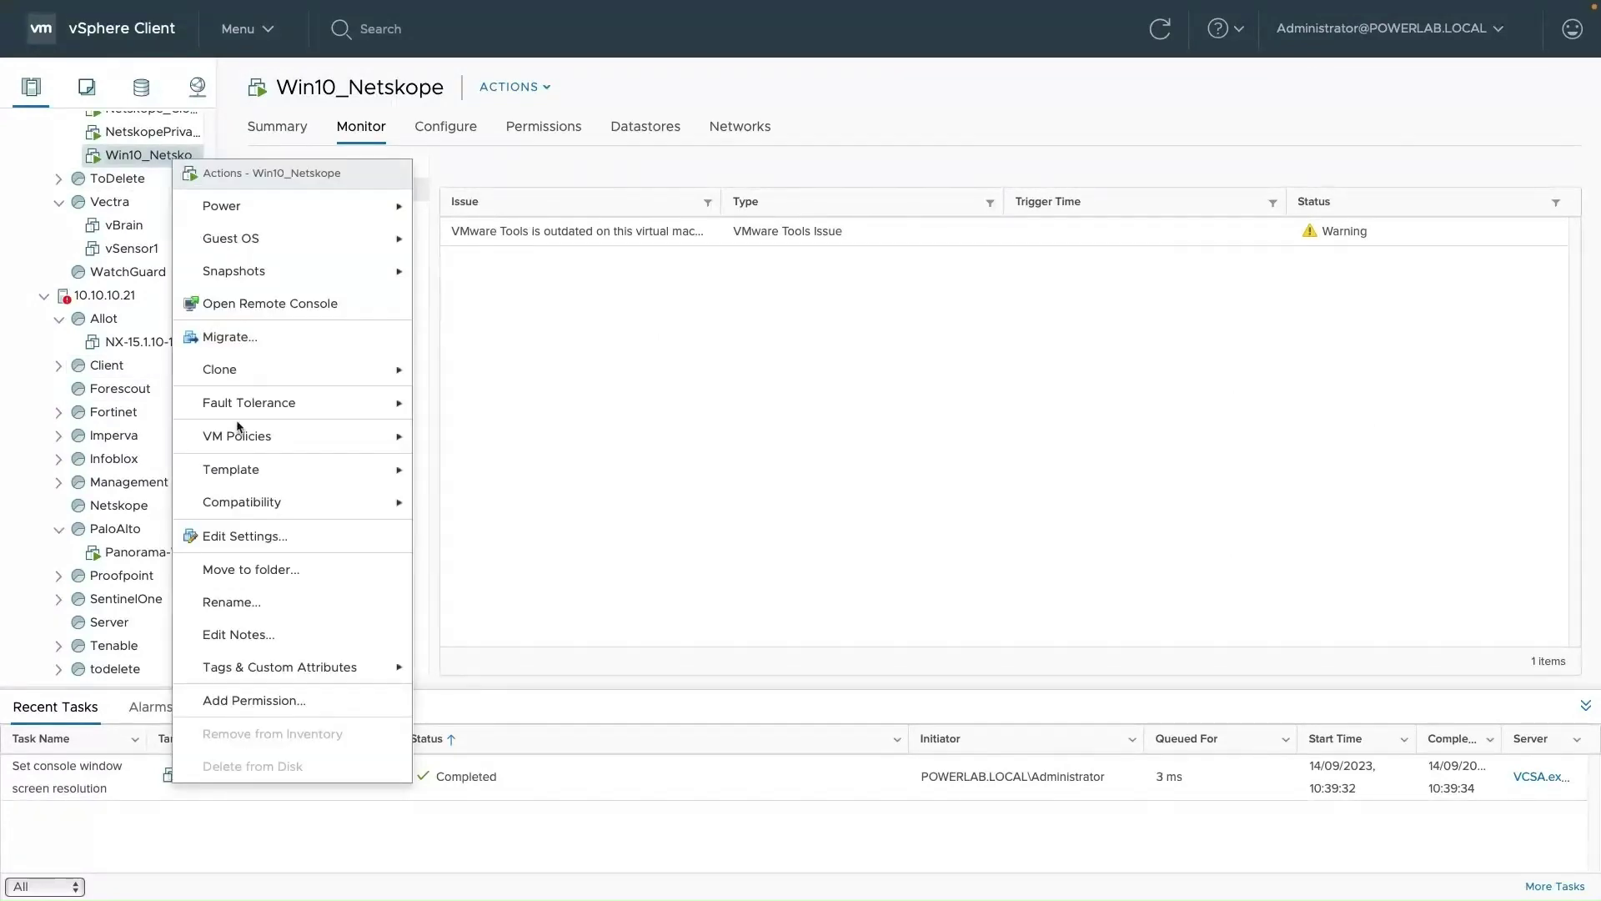
left_click(243, 534)
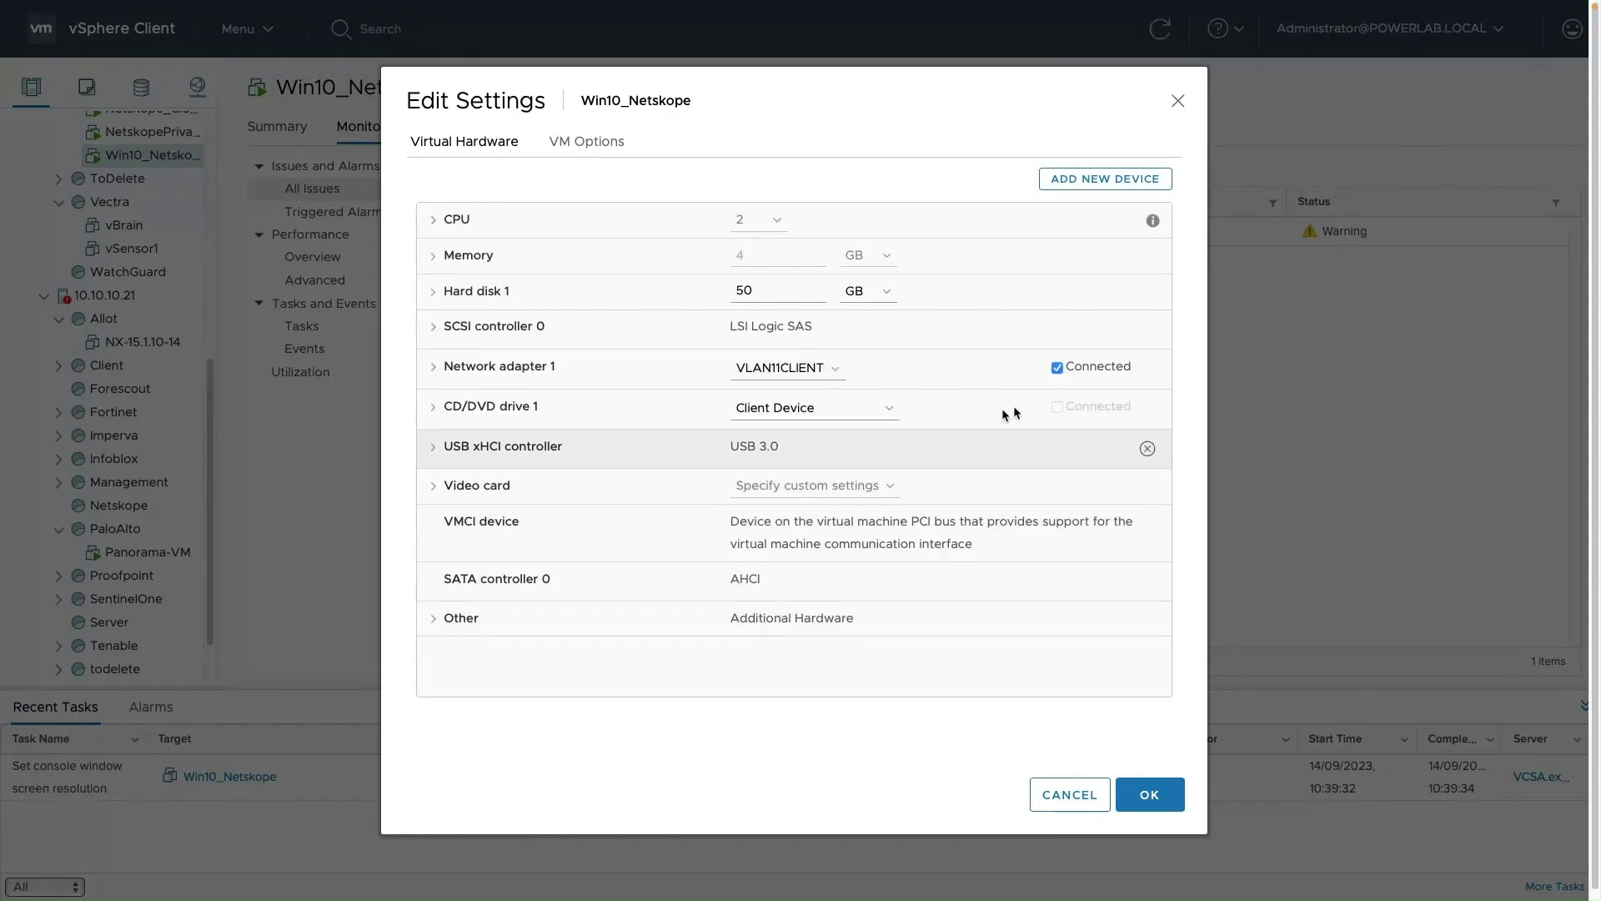
left_click(1057, 367)
left_click(1141, 797)
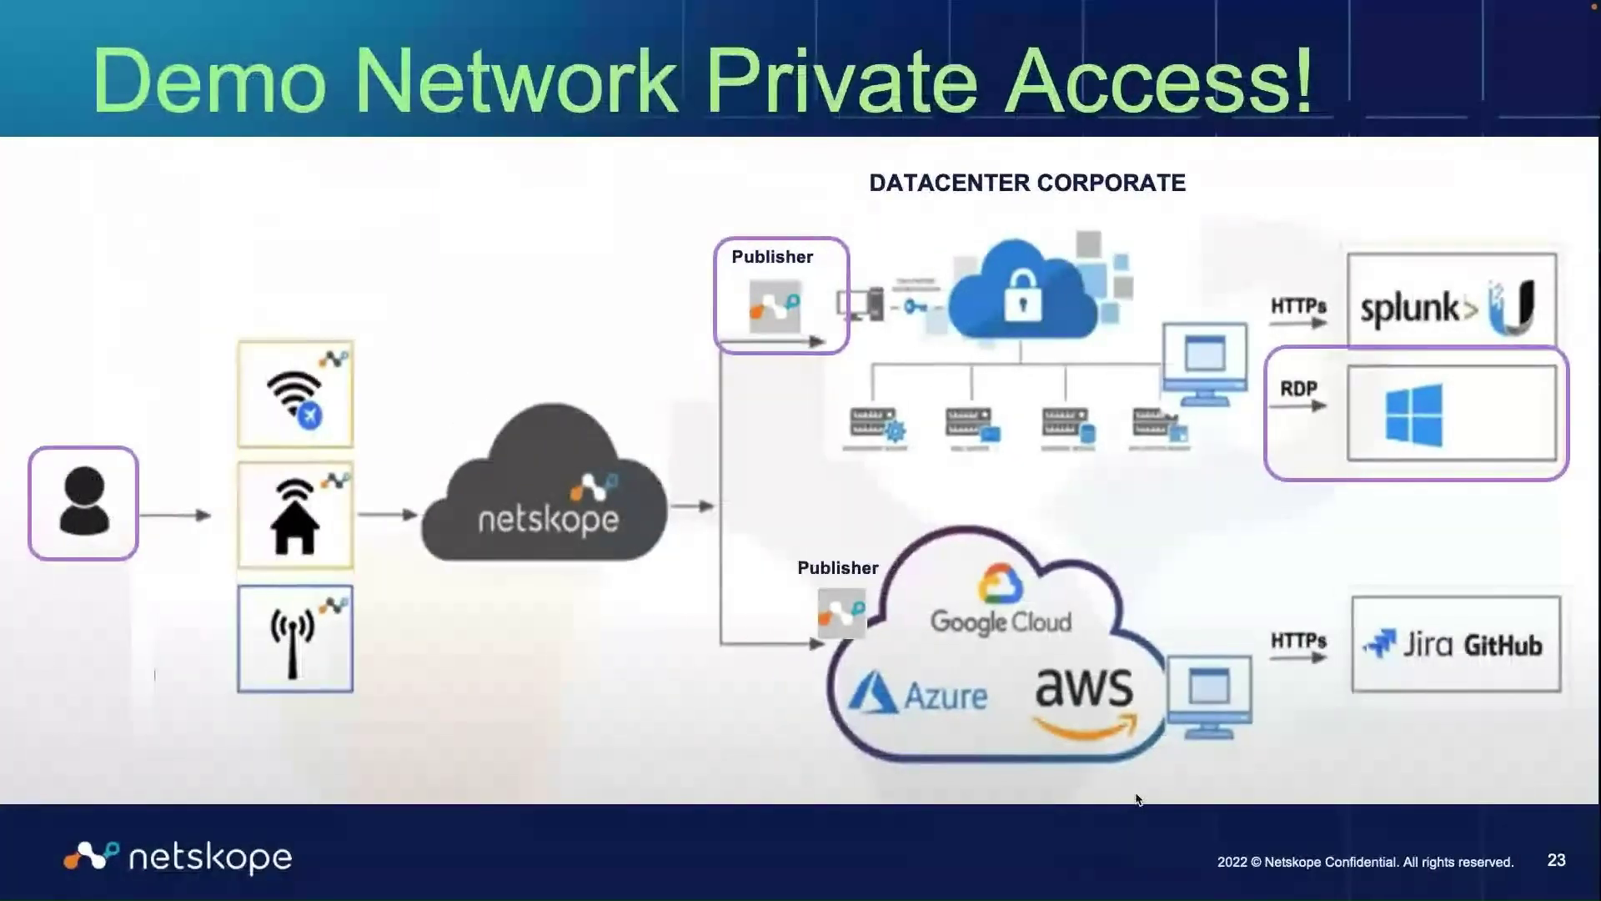
key("ctrl+Up")
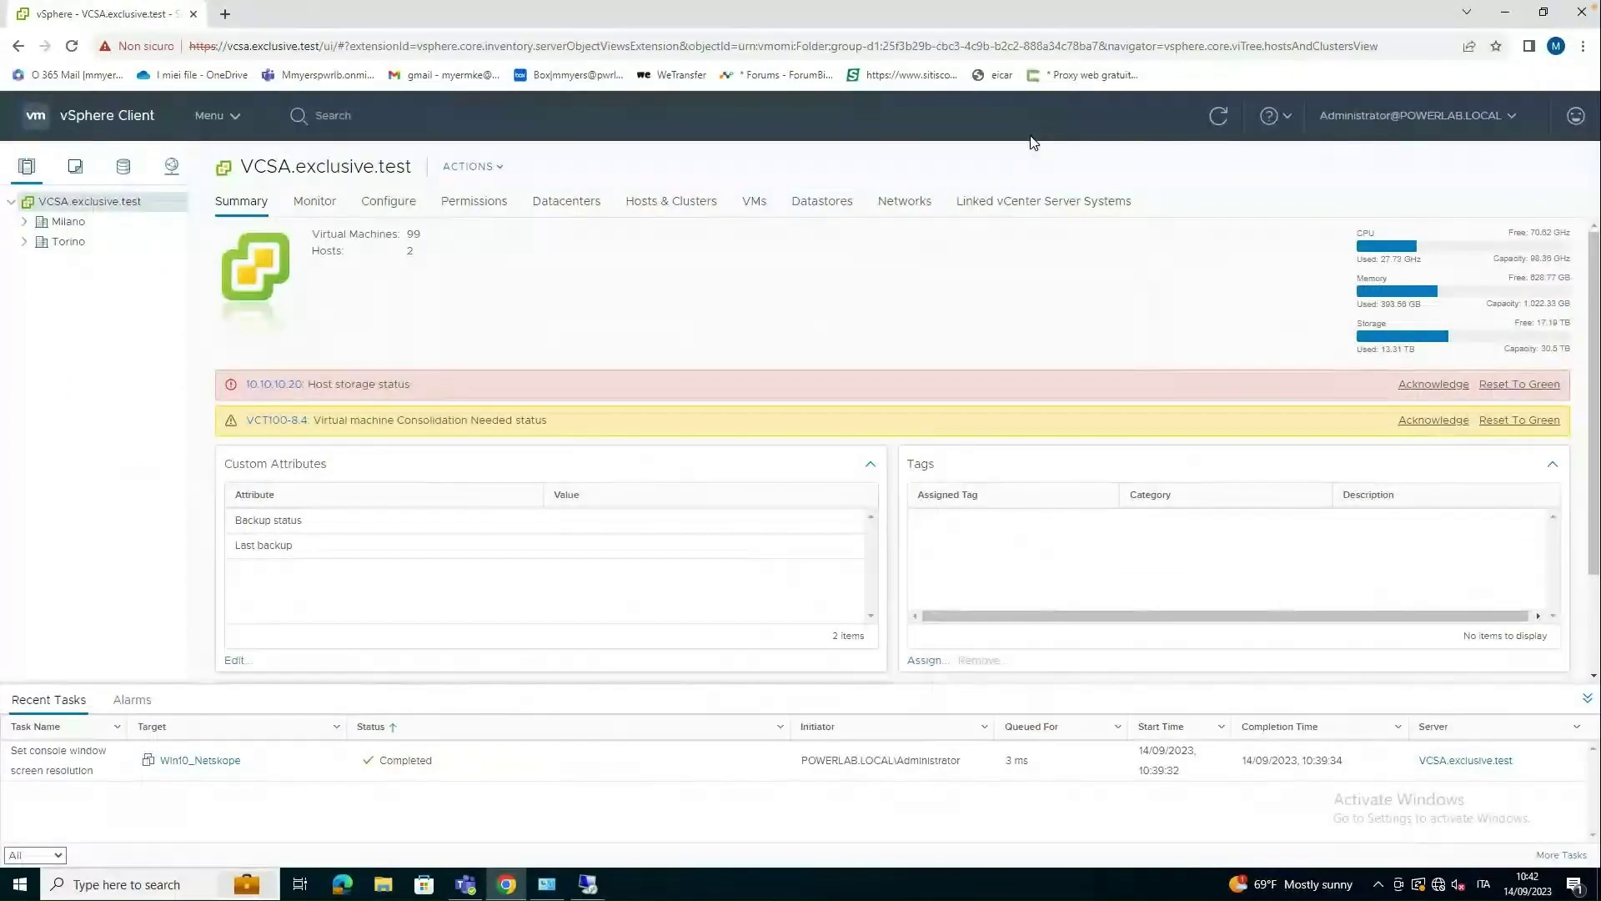
left_click(1503, 15)
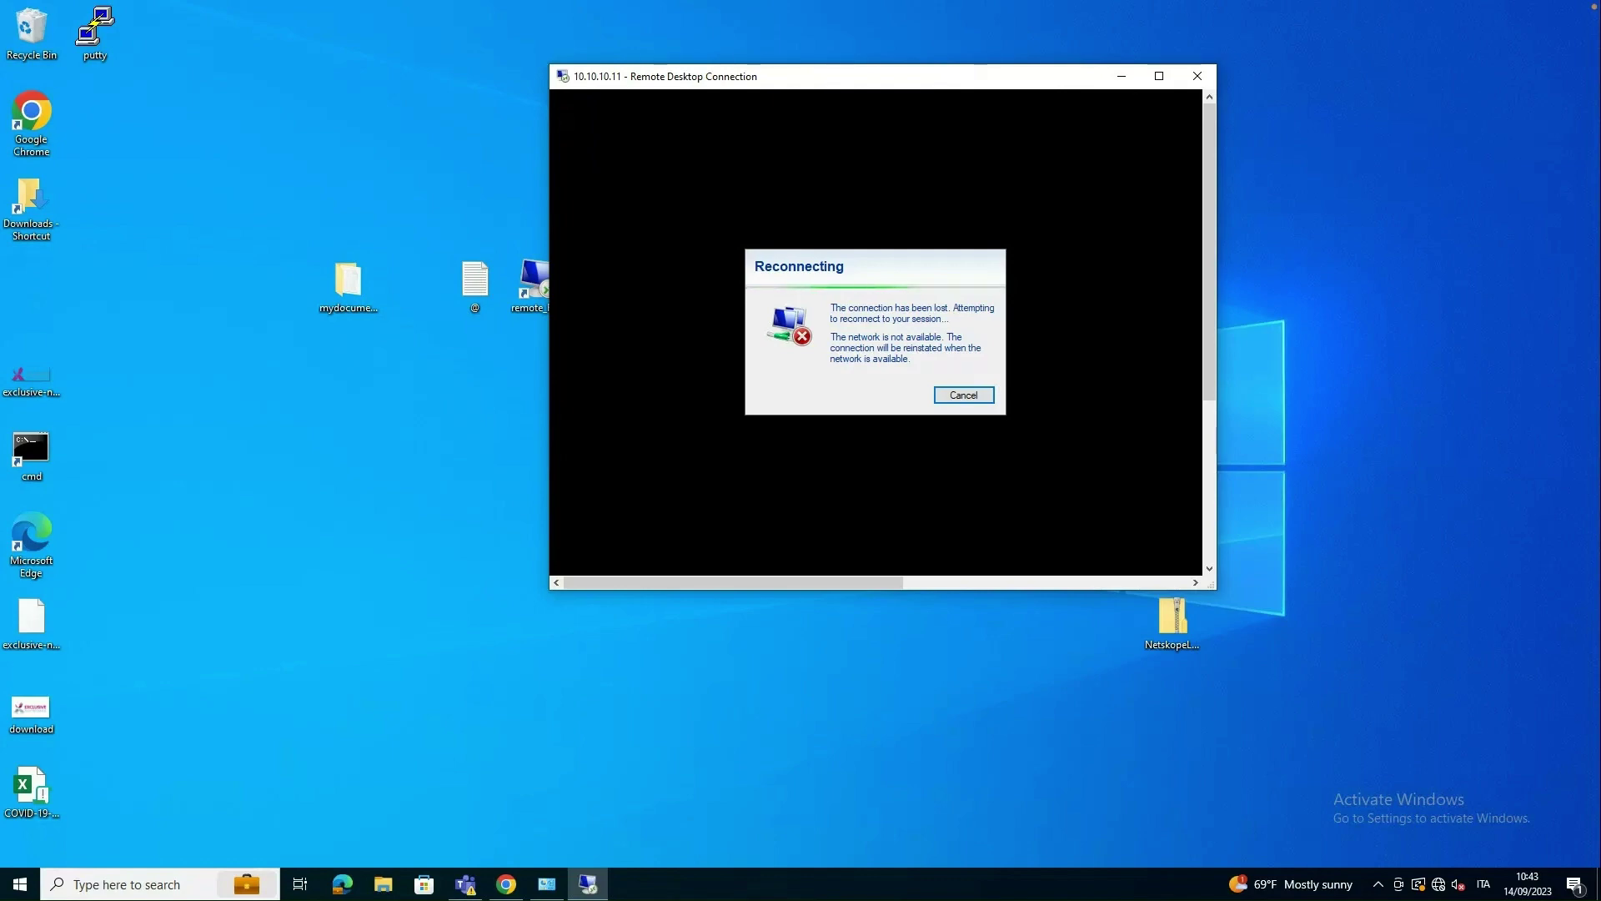
Step: Switch back to vSphere in Safari and reconnect Network adapter 1 in the settings of Win10_Netskope
key("ctrl+Up")
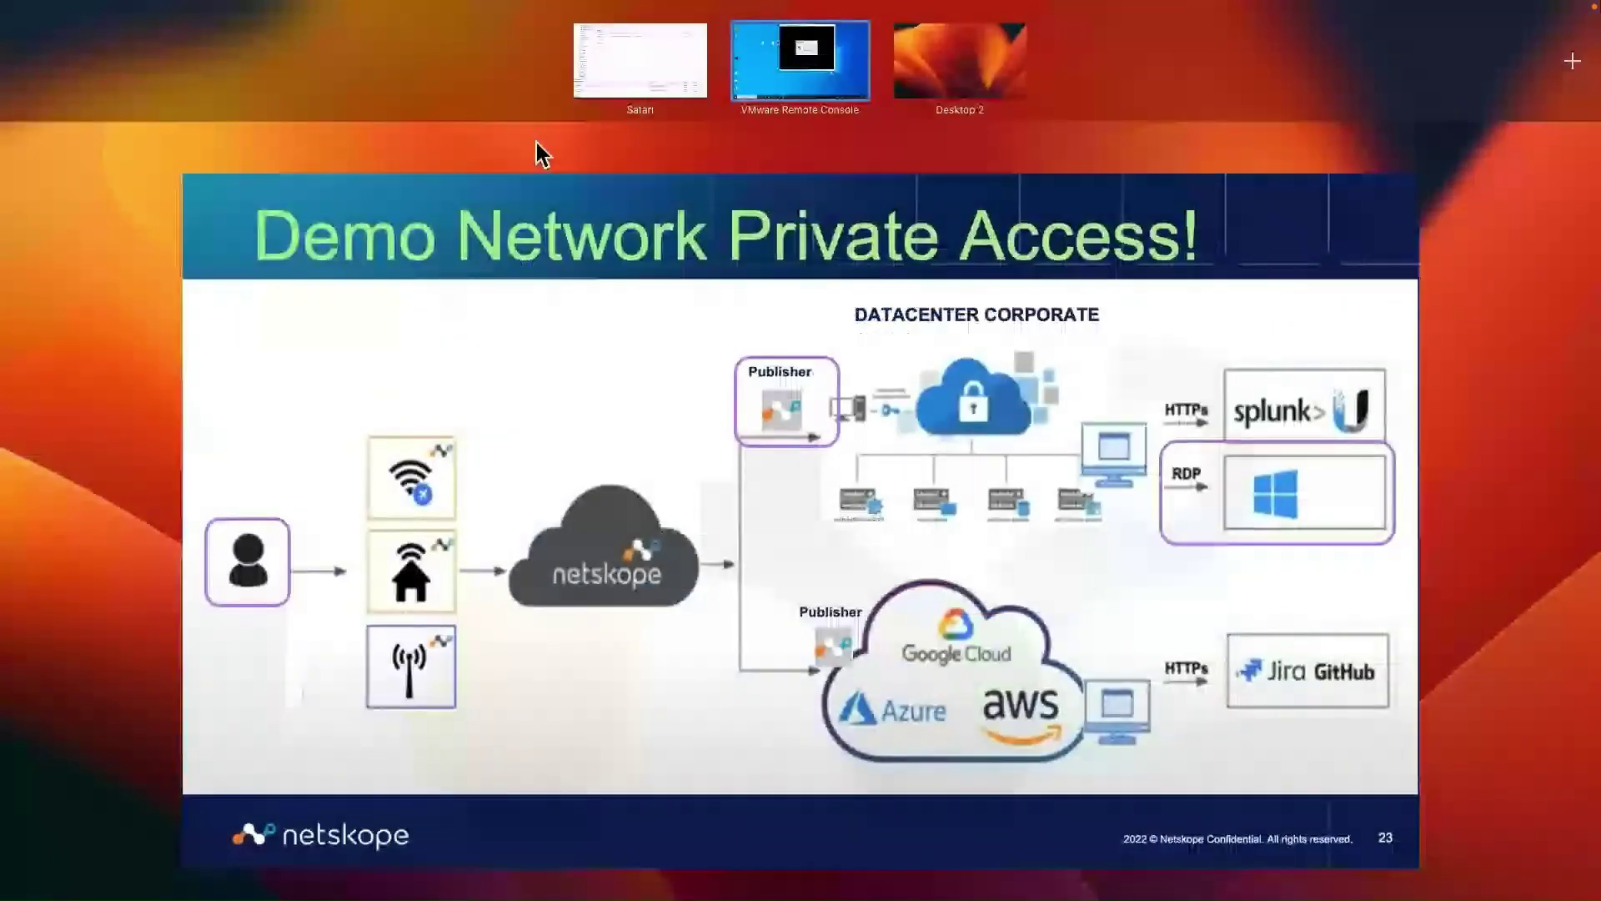
left_click(642, 52)
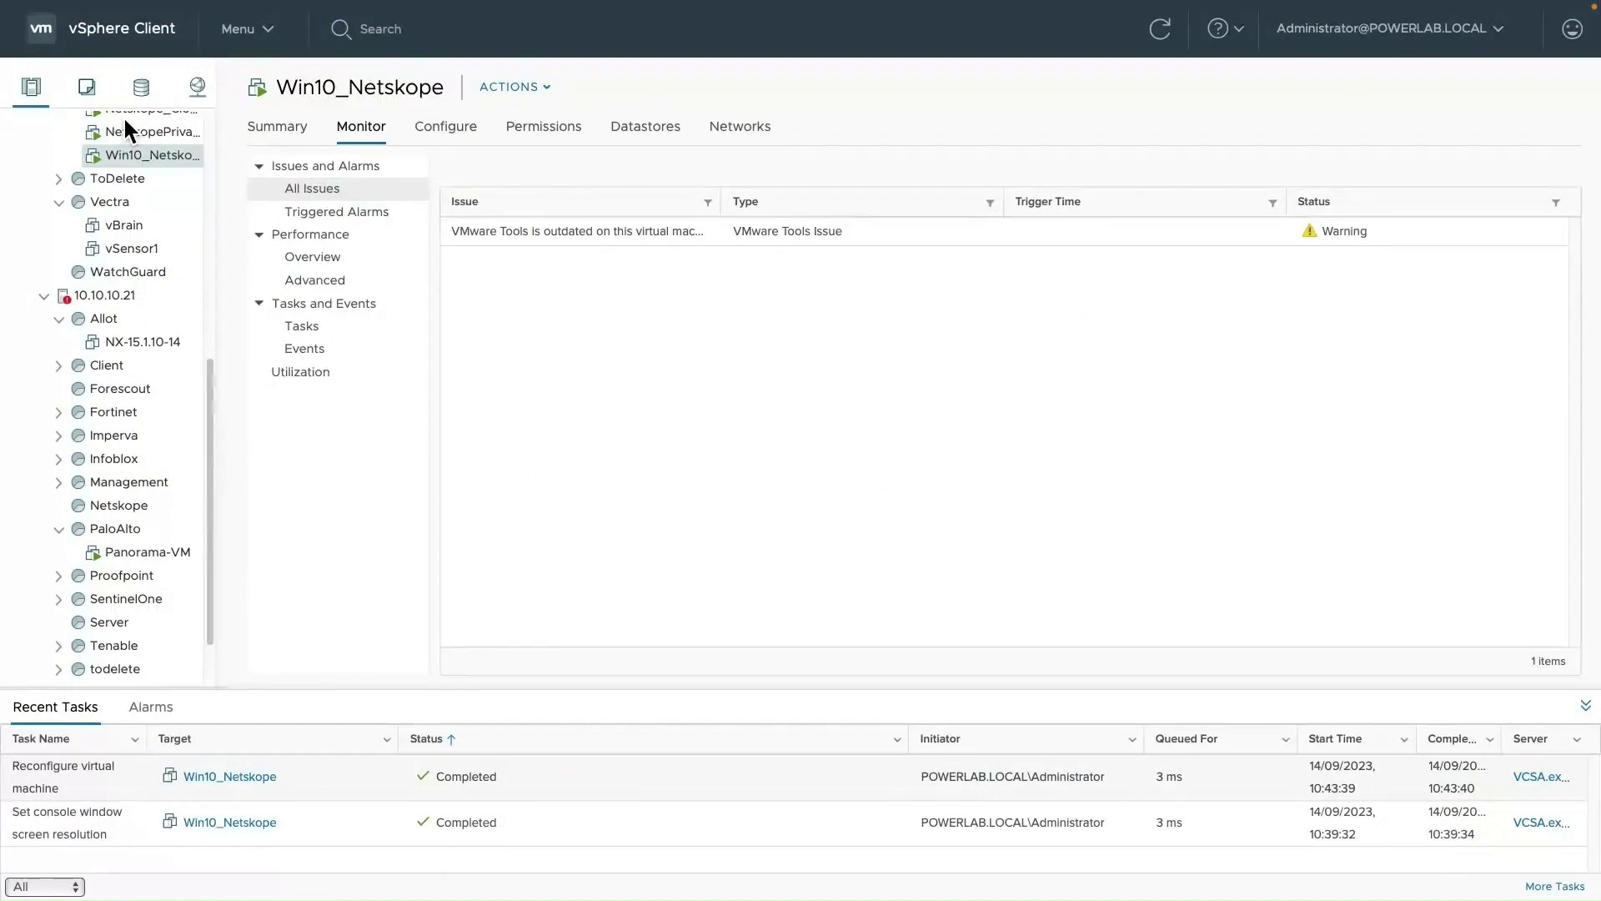
right_click(129, 157)
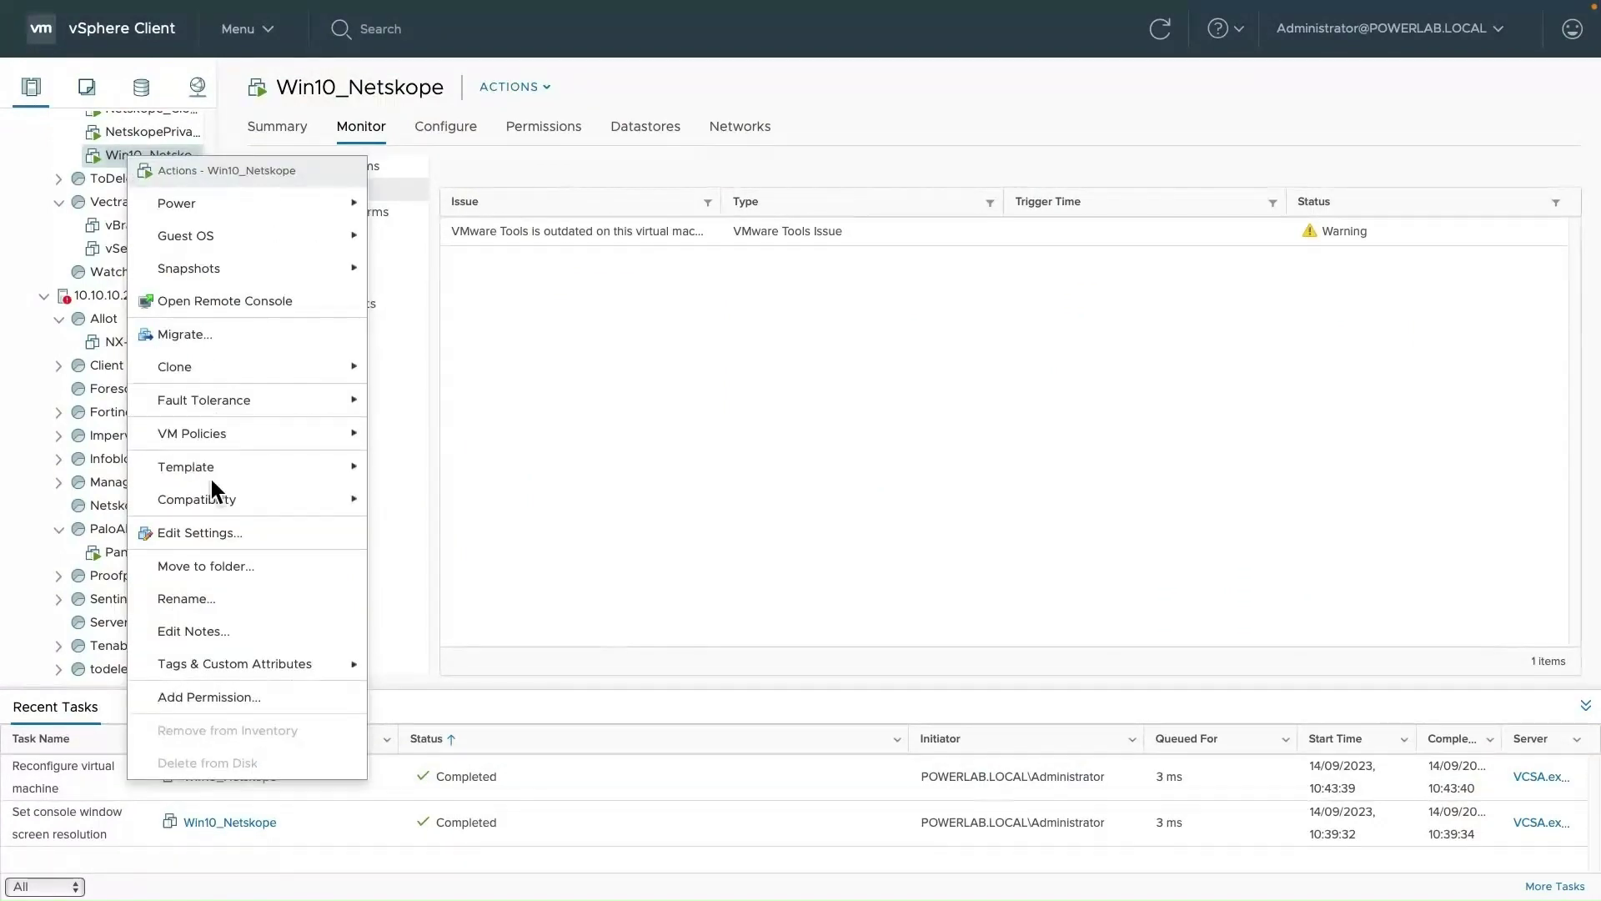
left_click(205, 532)
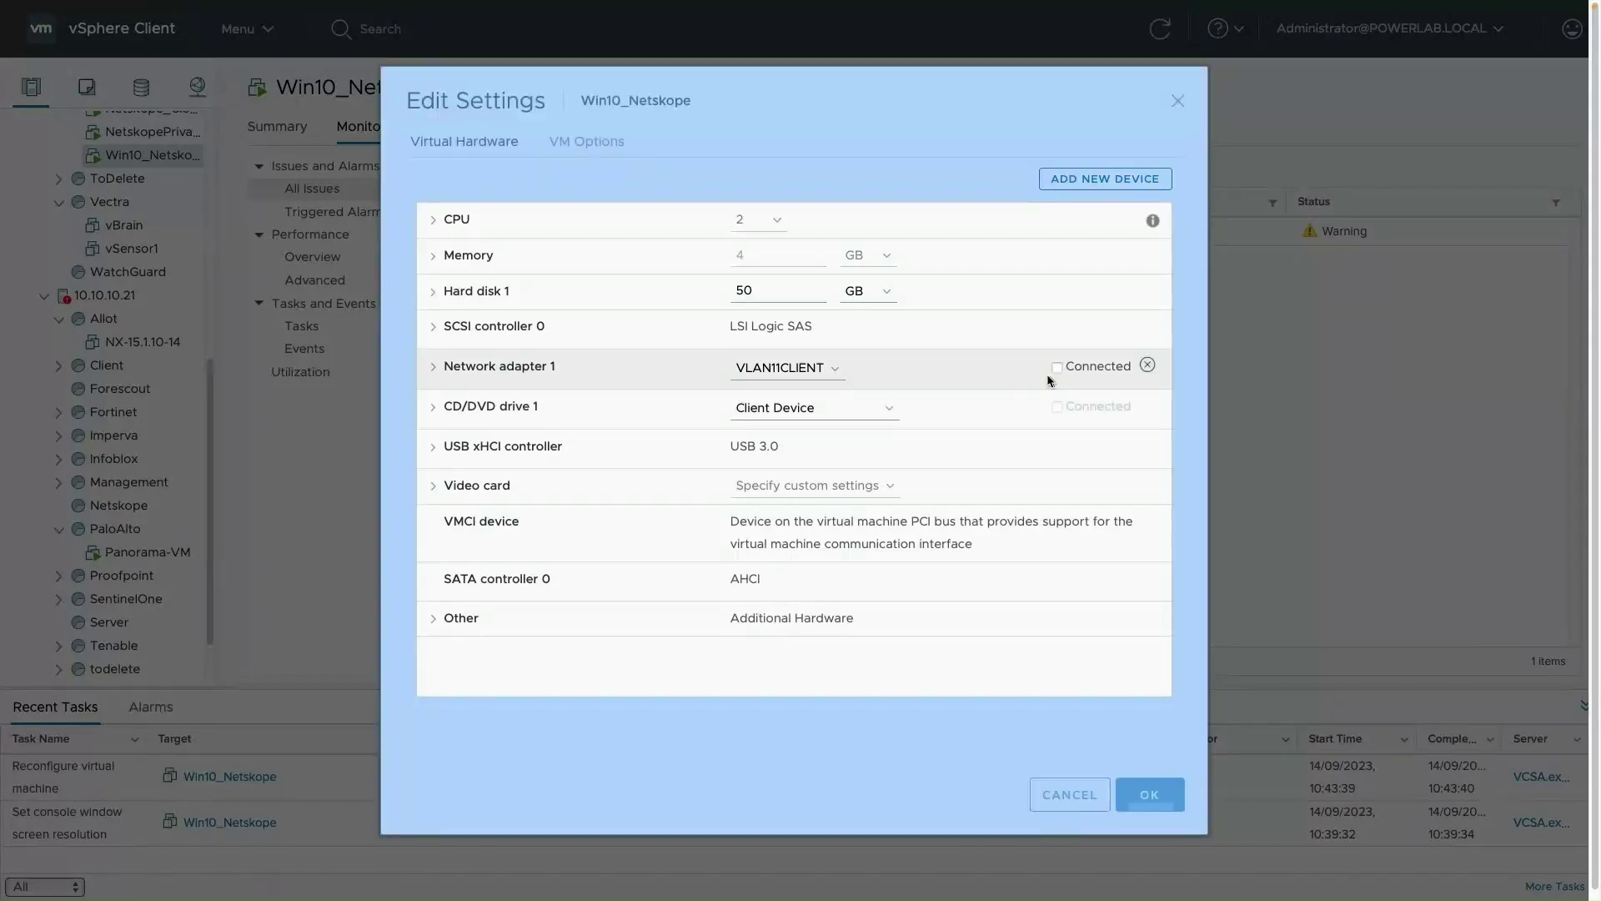
left_click(1058, 367)
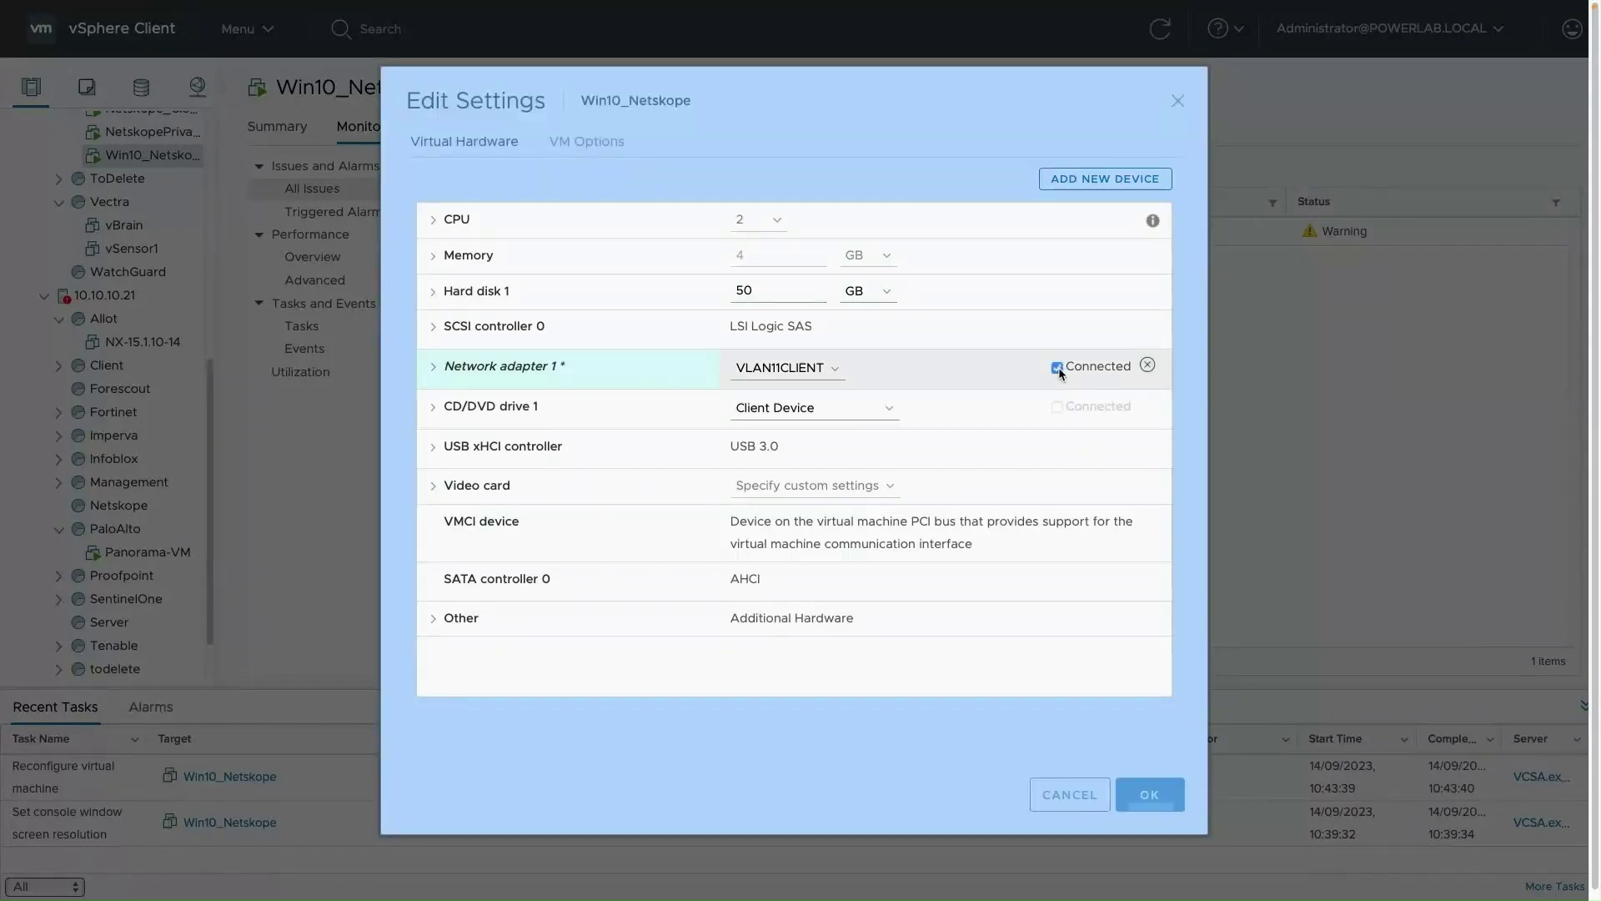
left_click(1146, 798)
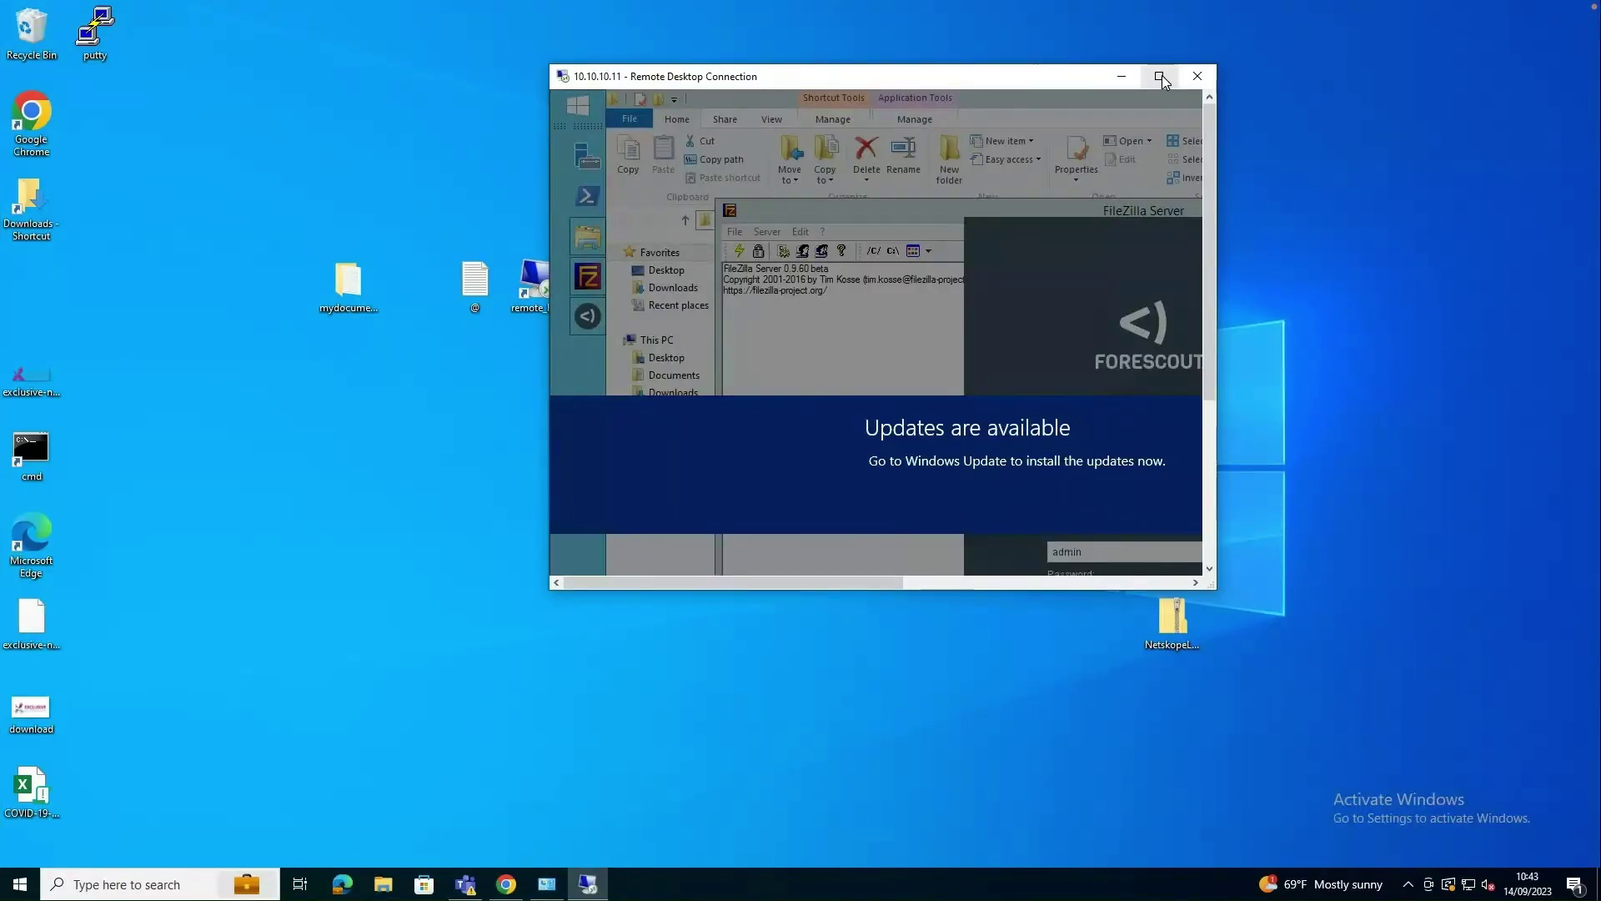
Step: Maximize the 10.10.10.11 Remote Desktop window to view its session, and restore the window's size
left_click(1159, 76)
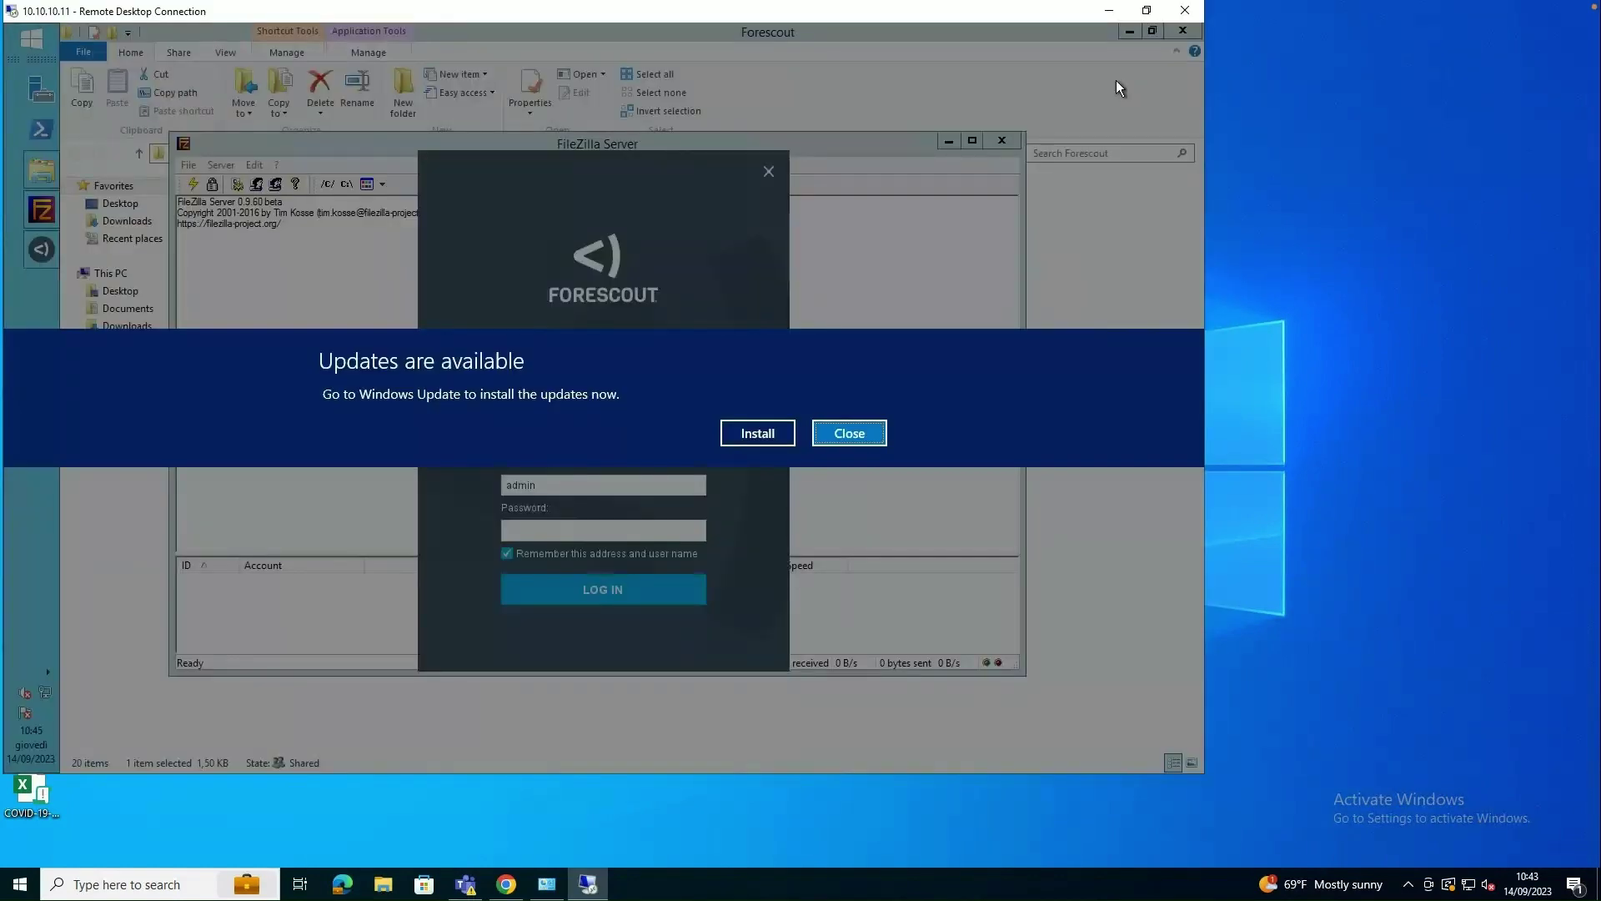
left_click(1146, 10)
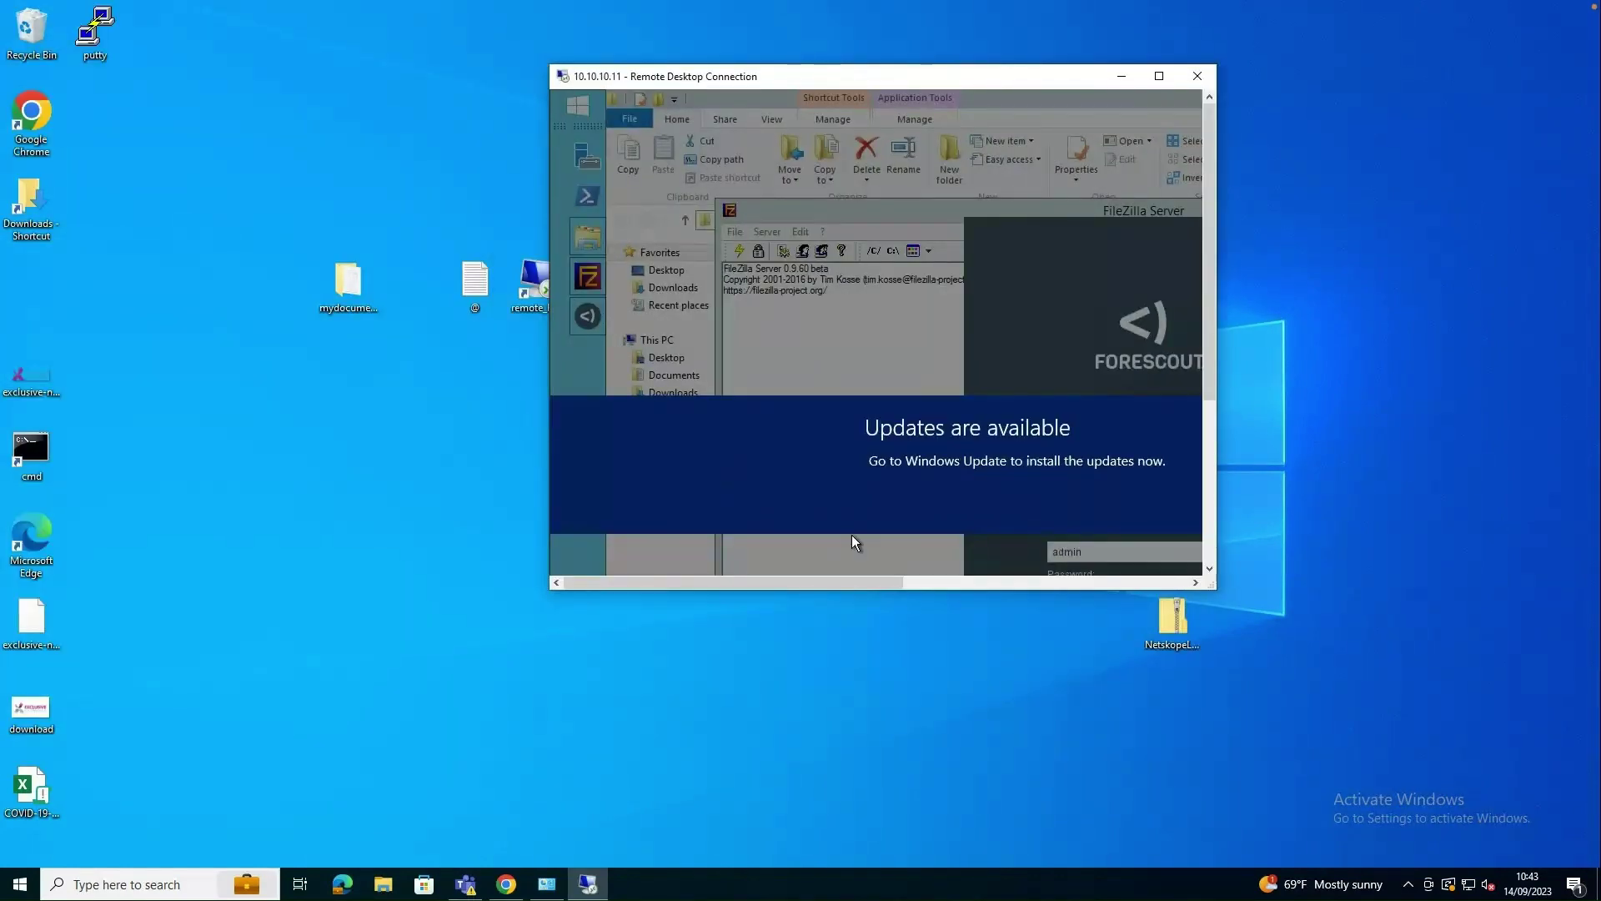